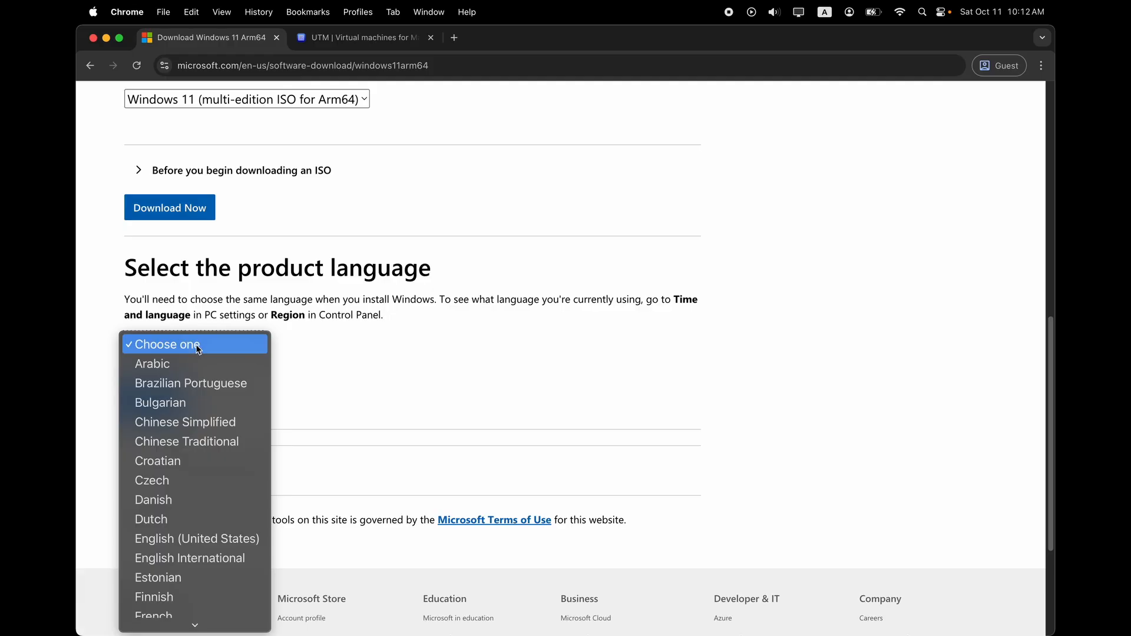
Choose English (United States) as the Windows 11 download language and confirm it.
scroll(205, 387, "down", 5)
scroll(205, 387, "up", 5)
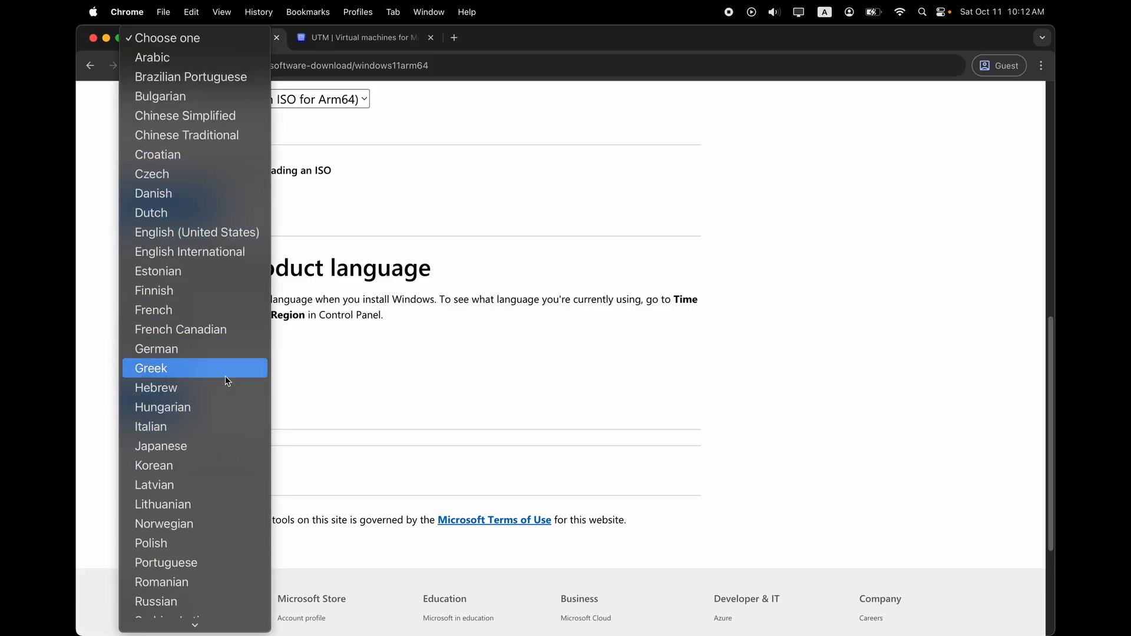
left_click(483, 390)
left_click(176, 407)
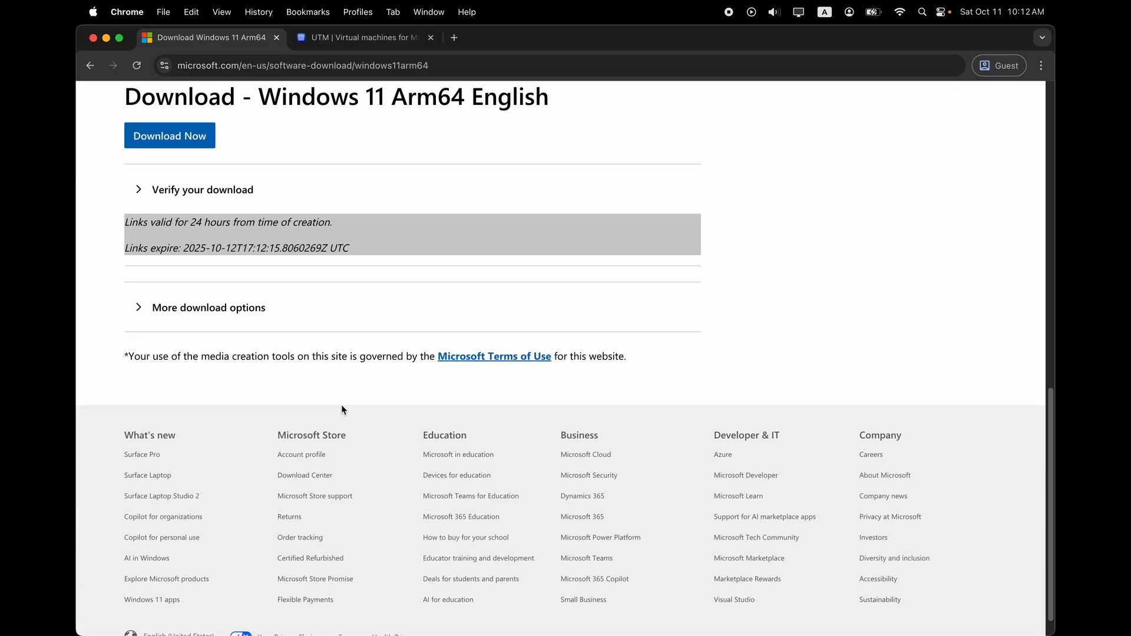
Download the Windows 11 Arm64 ISO into Downloads and check its progress.
scroll(234, 279, "up", 1)
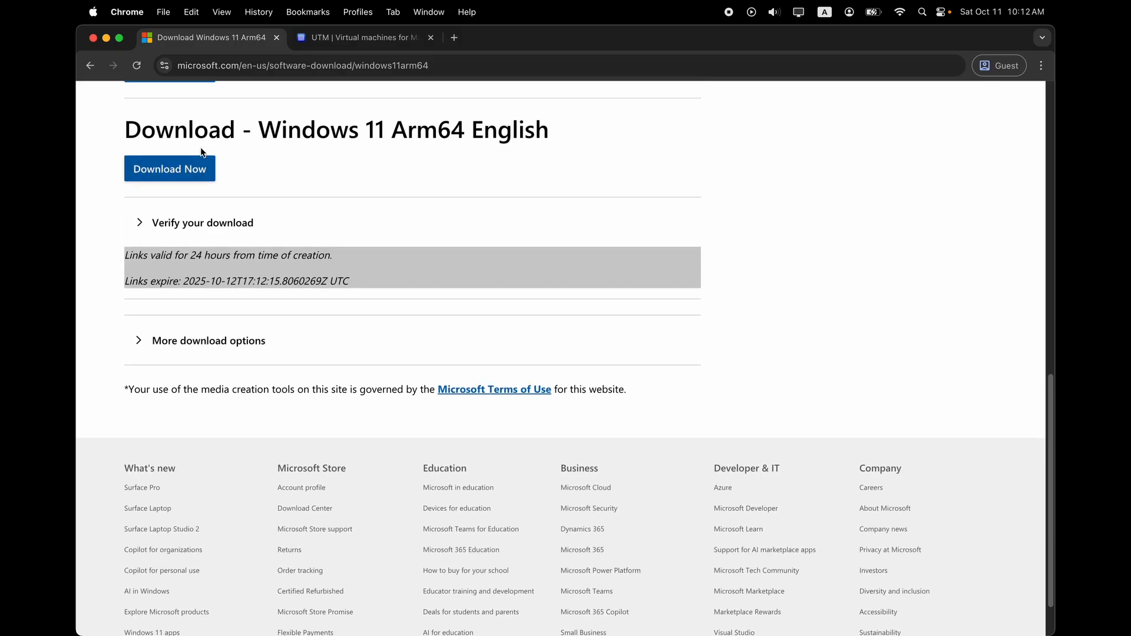
left_click(194, 168)
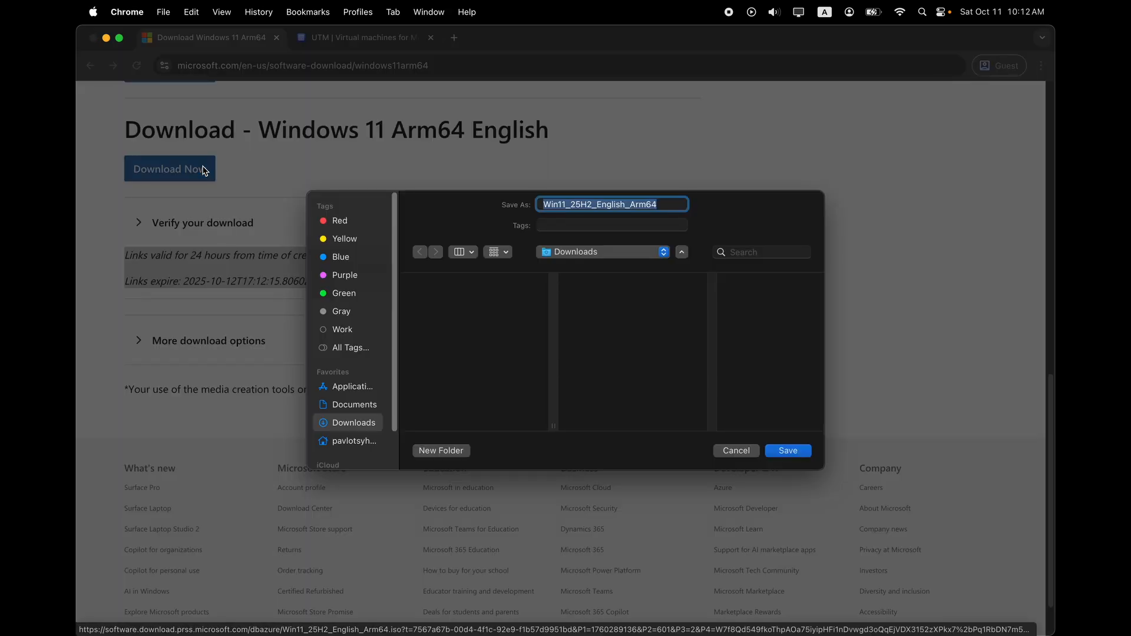
left_click(789, 450)
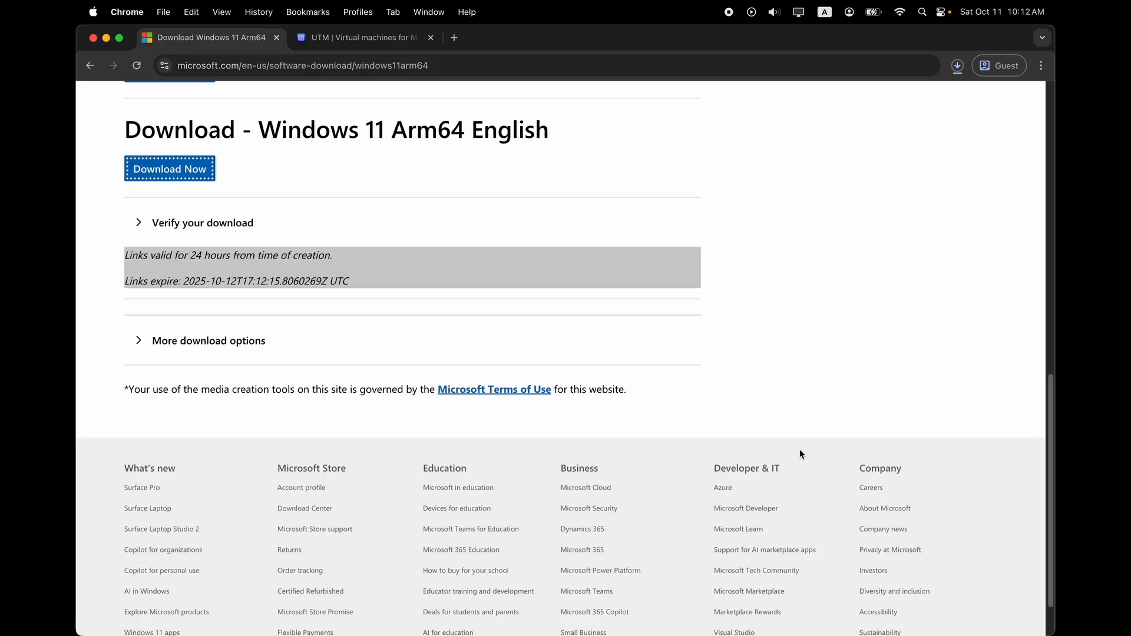
left_click(957, 70)
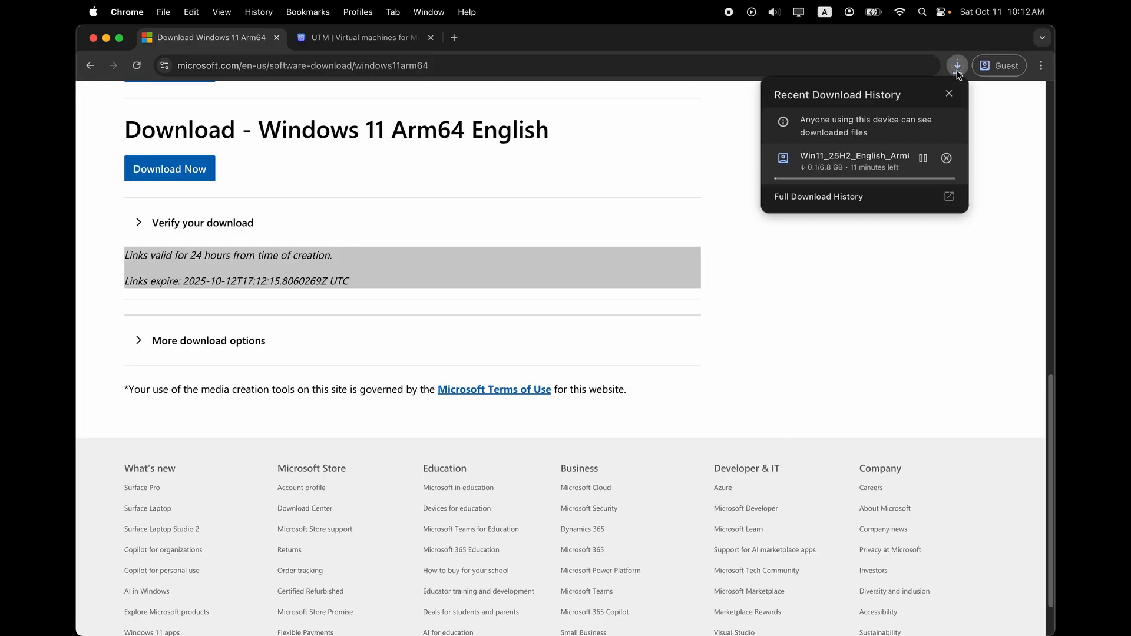
left_click(957, 70)
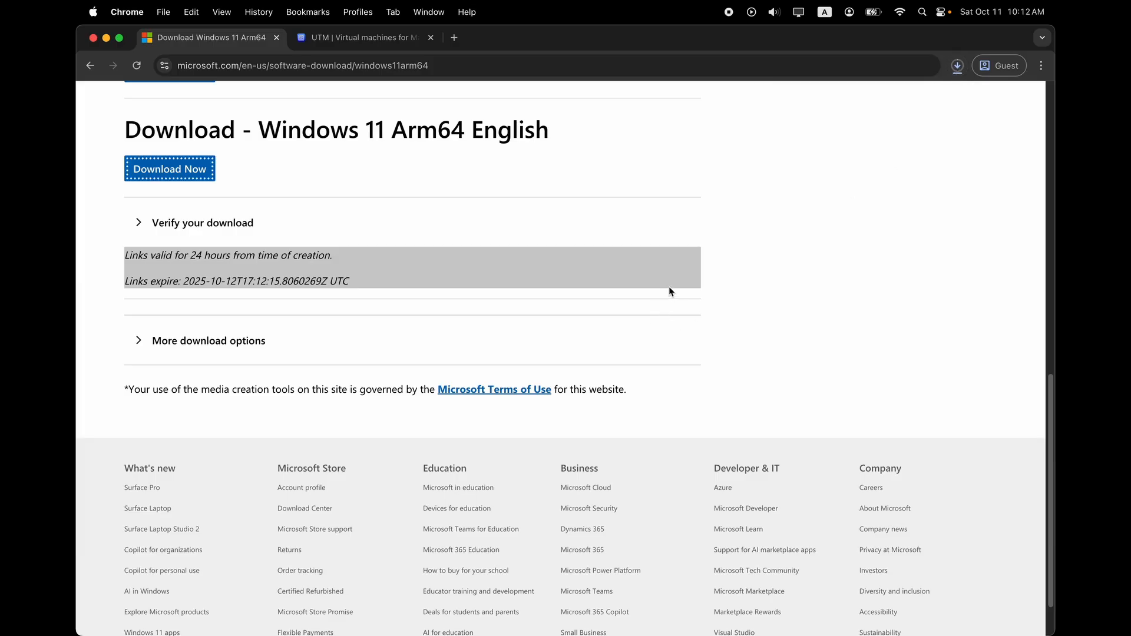
scroll(618, 273, "up", 3)
scroll(618, 273, "up", 3)
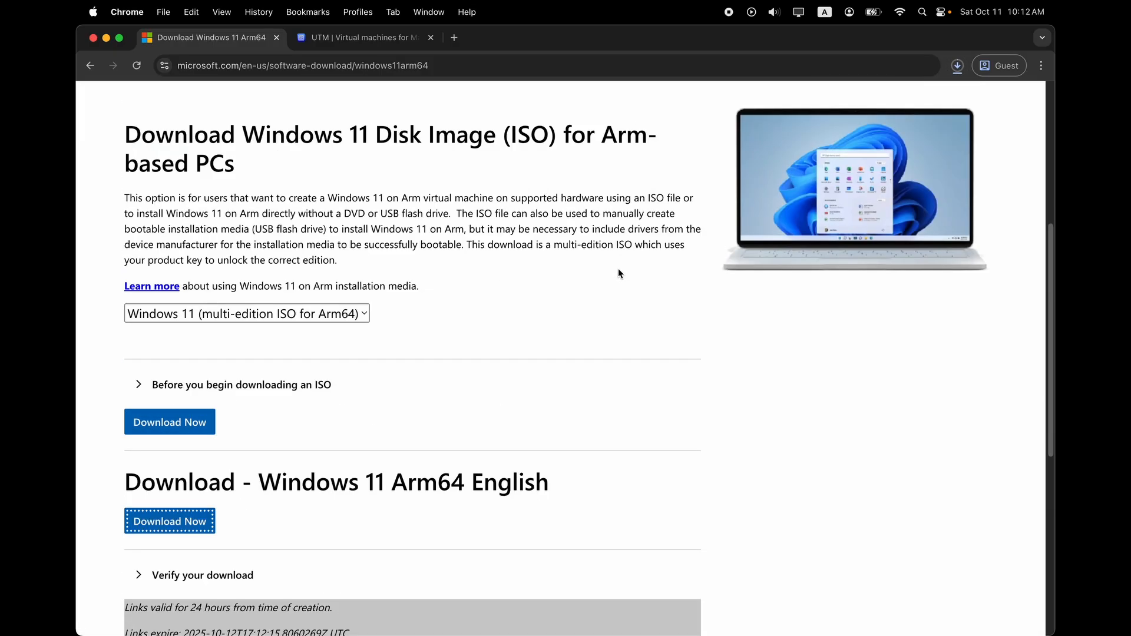
Save UTM.dmg from the UTM website into Downloads and check both downloads' status.
left_click(323, 38)
left_click(497, 240)
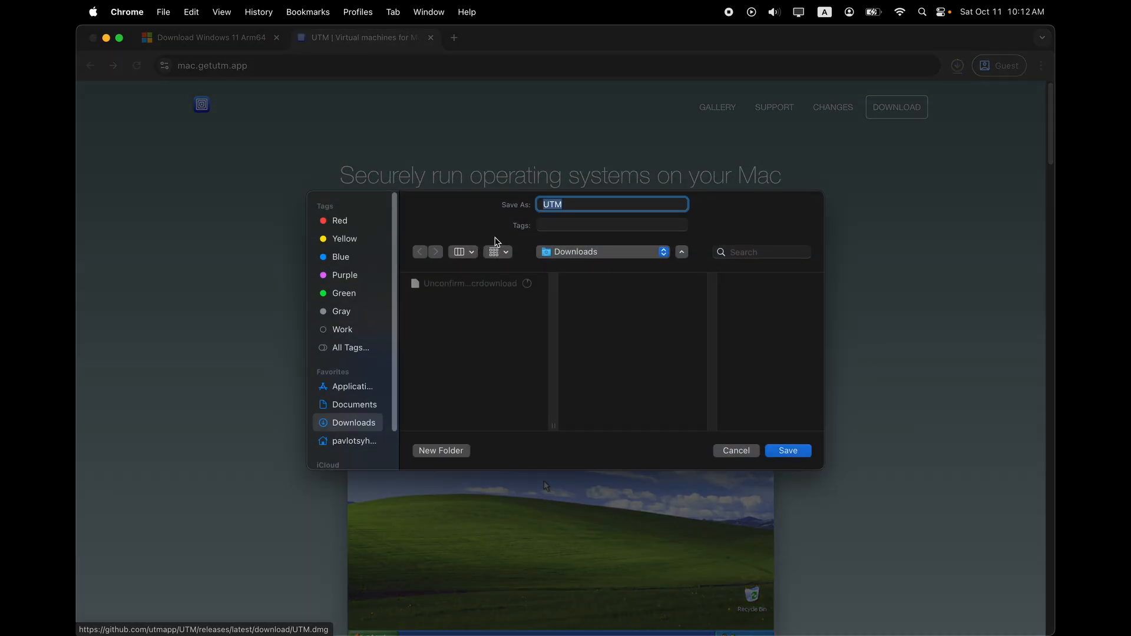
left_click(788, 450)
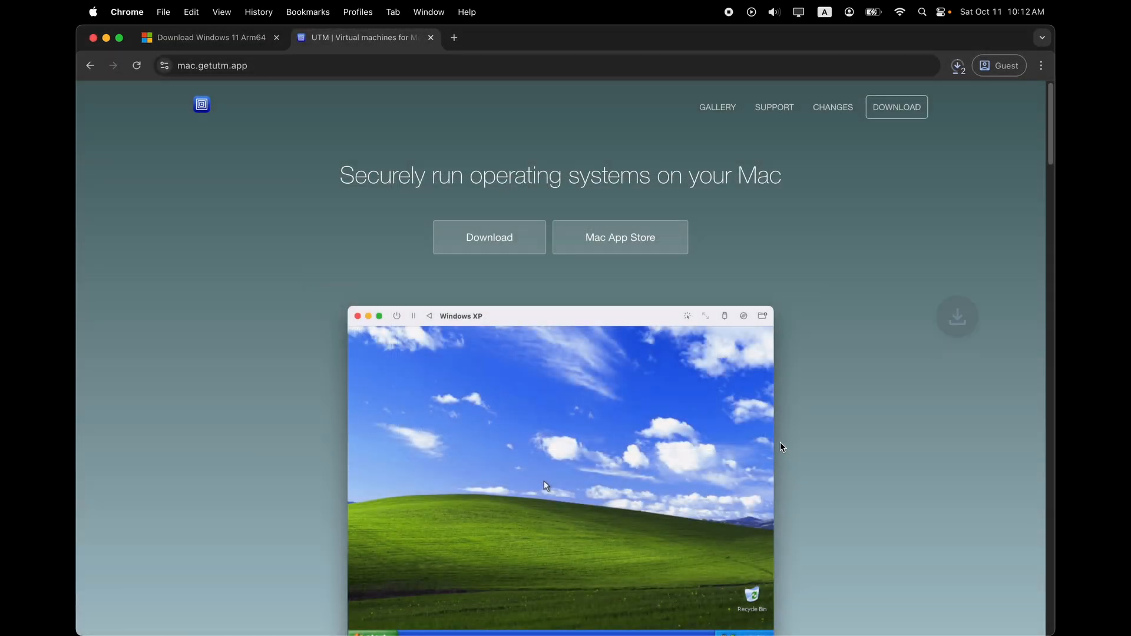
left_click(957, 65)
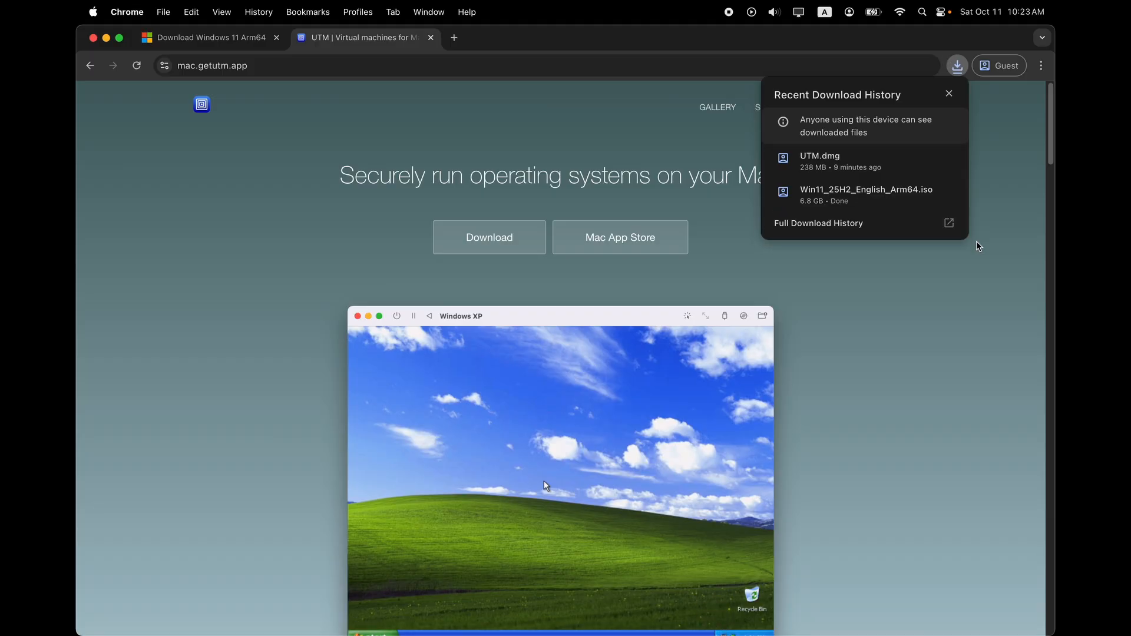
Open UTM.dmg from Downloads and copy the UTM app into Applications.
left_click(925, 157)
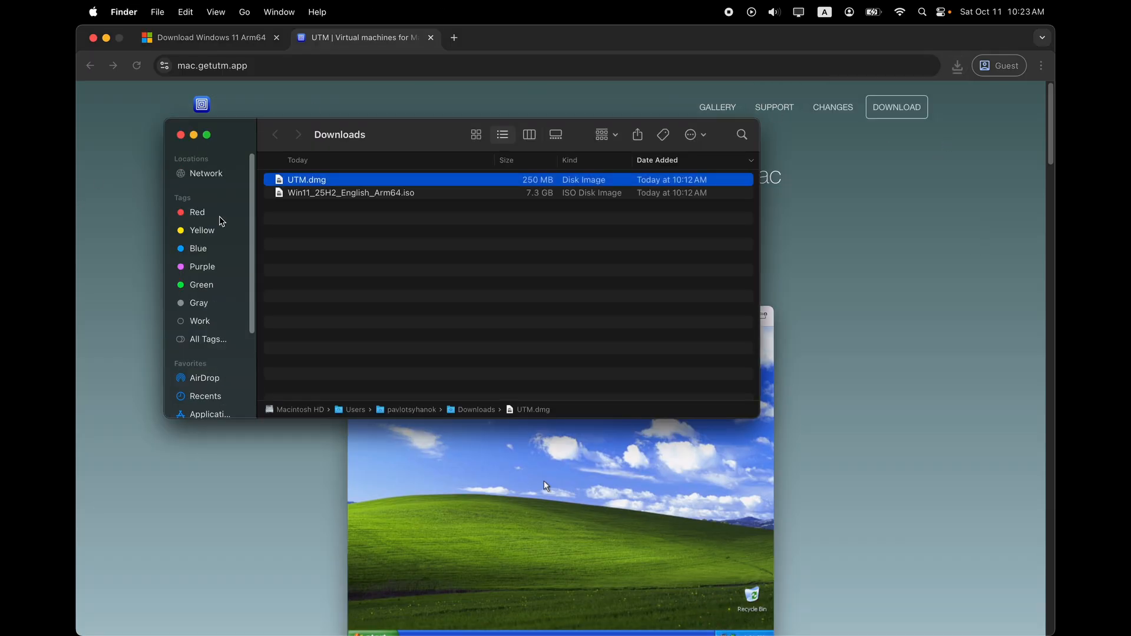
double_click(327, 185)
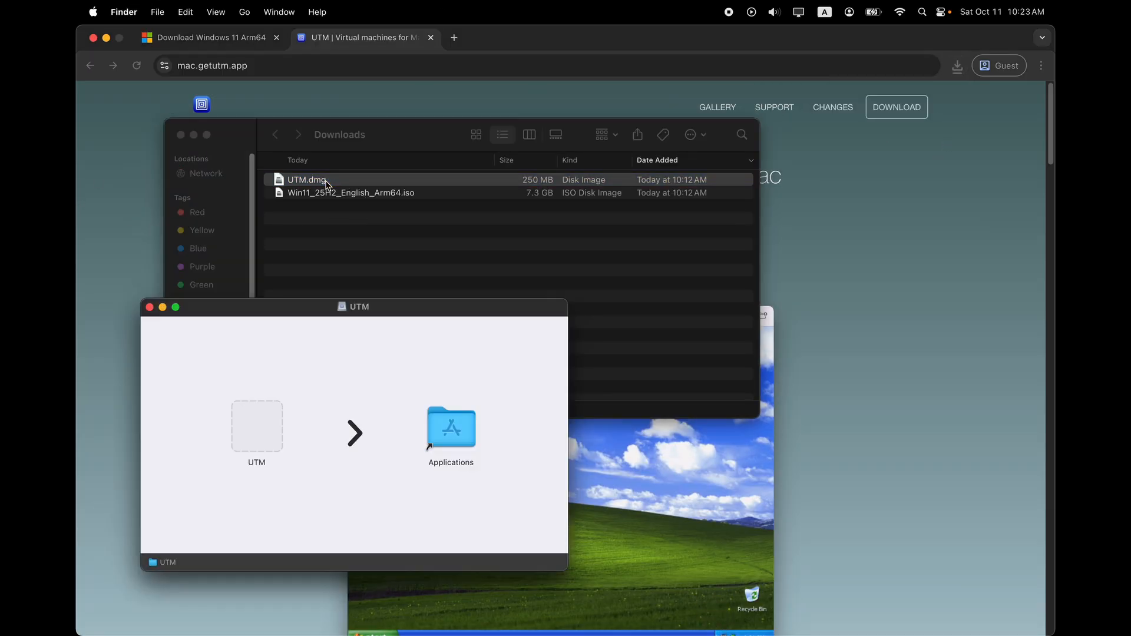
left_click(255, 436)
left_click_drag(254, 436, 440, 426)
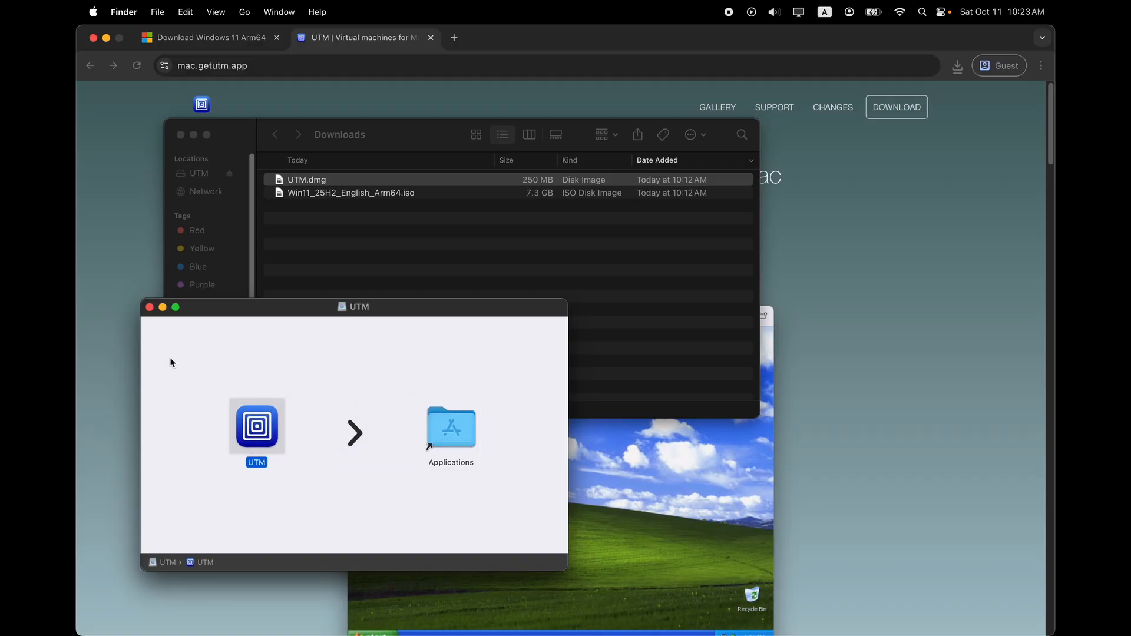
left_click(148, 307)
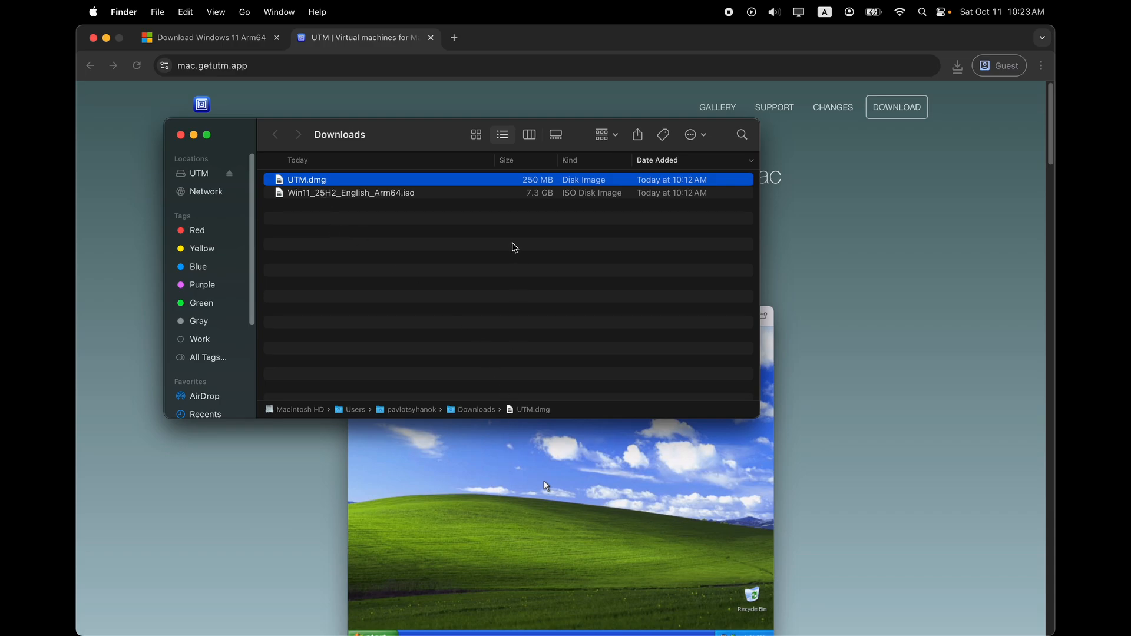
Launch UTM through Spotlight and allow the downloaded app to open.
key("super+space")
type("utm")
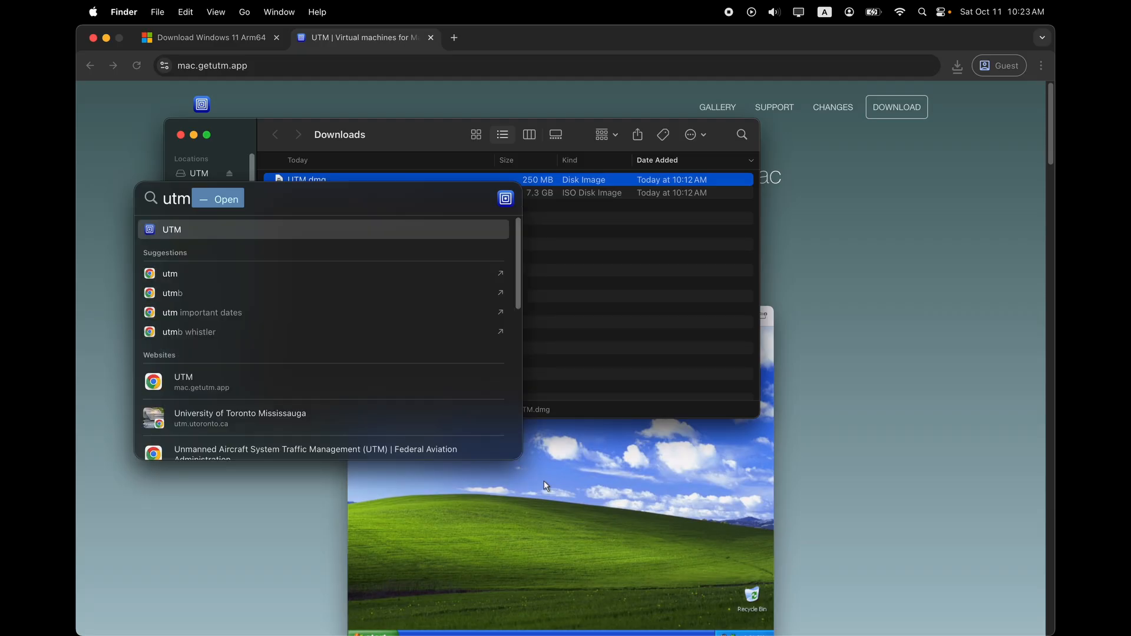
key("Return")
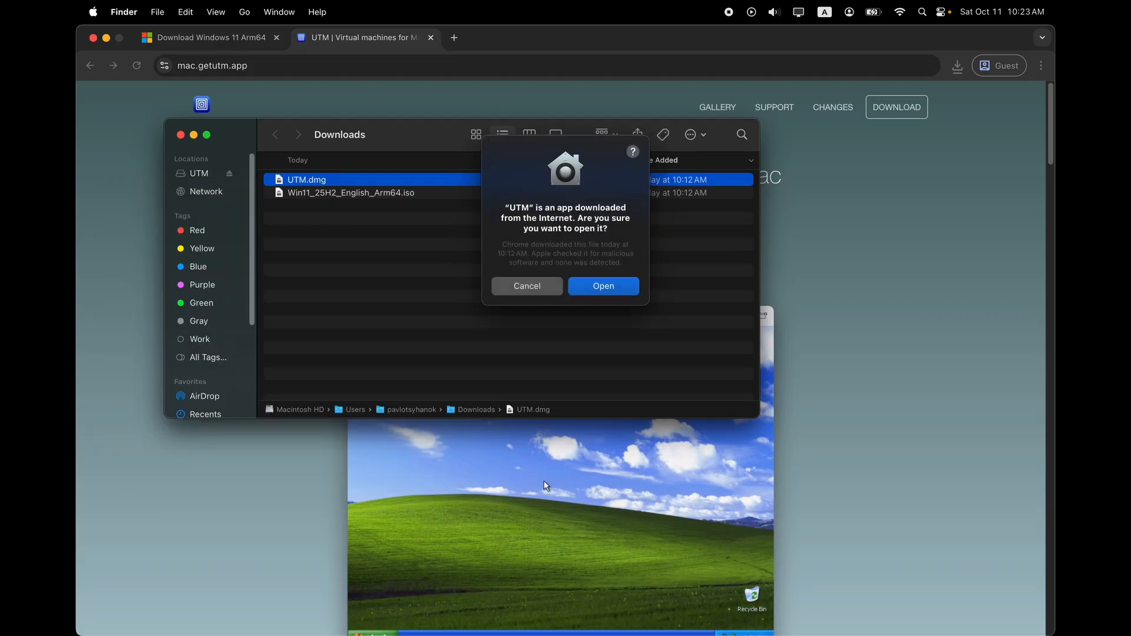
left_click(606, 290)
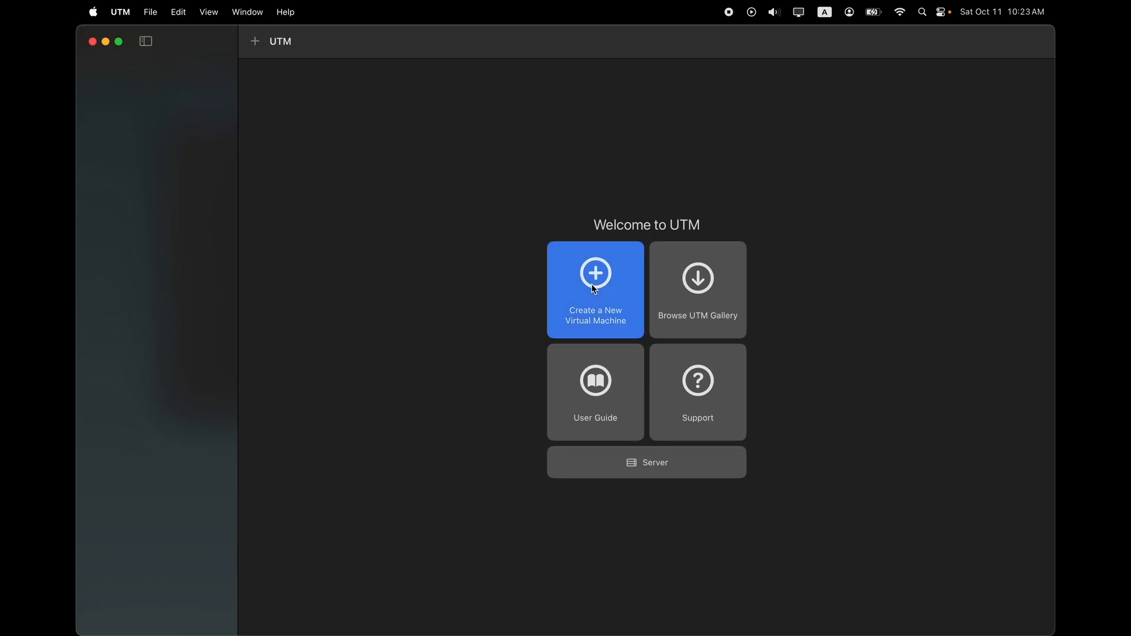
Choose Create a New Virtual Machine in the Welcome to UTM window.
left_click(591, 284)
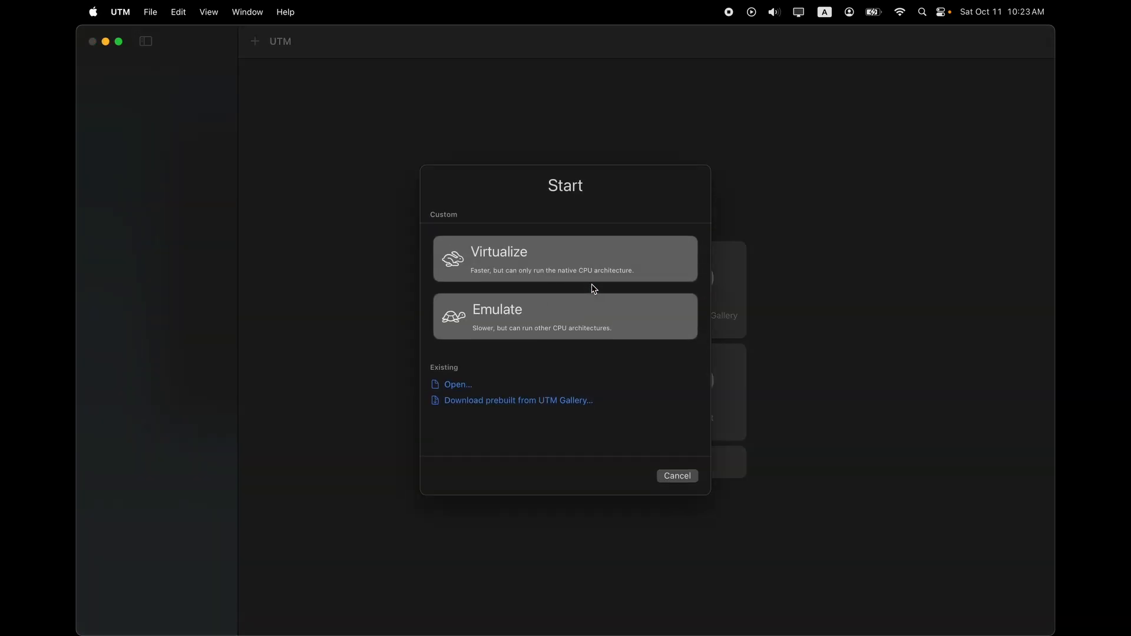
Set up a virtualized Windows guest with memory raised to 6144 MiB.
left_click(525, 268)
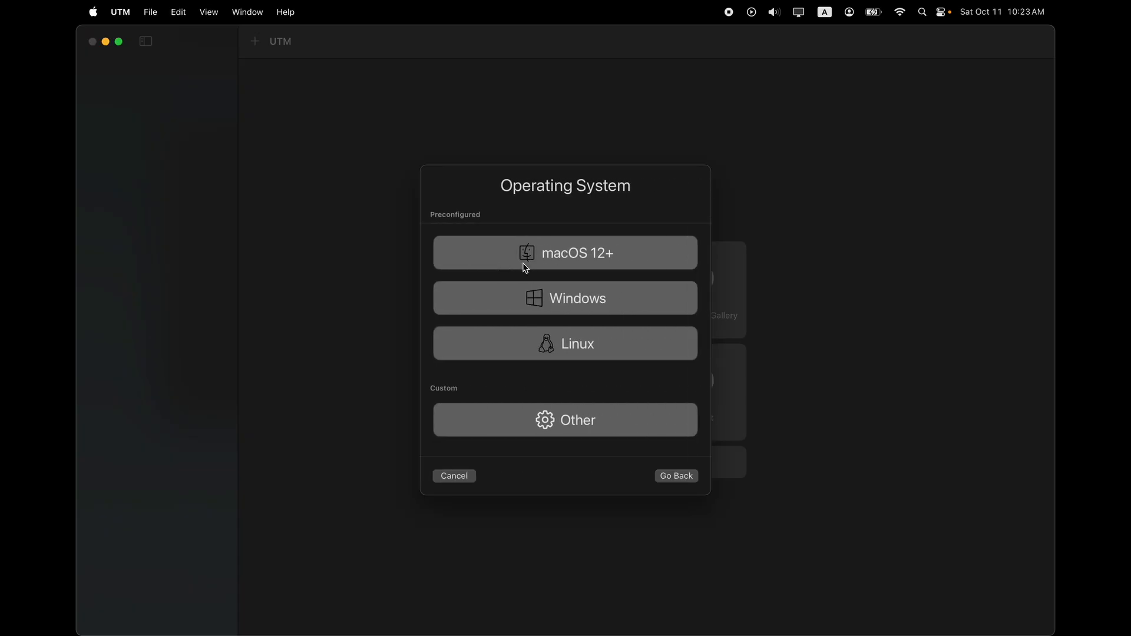
left_click(533, 299)
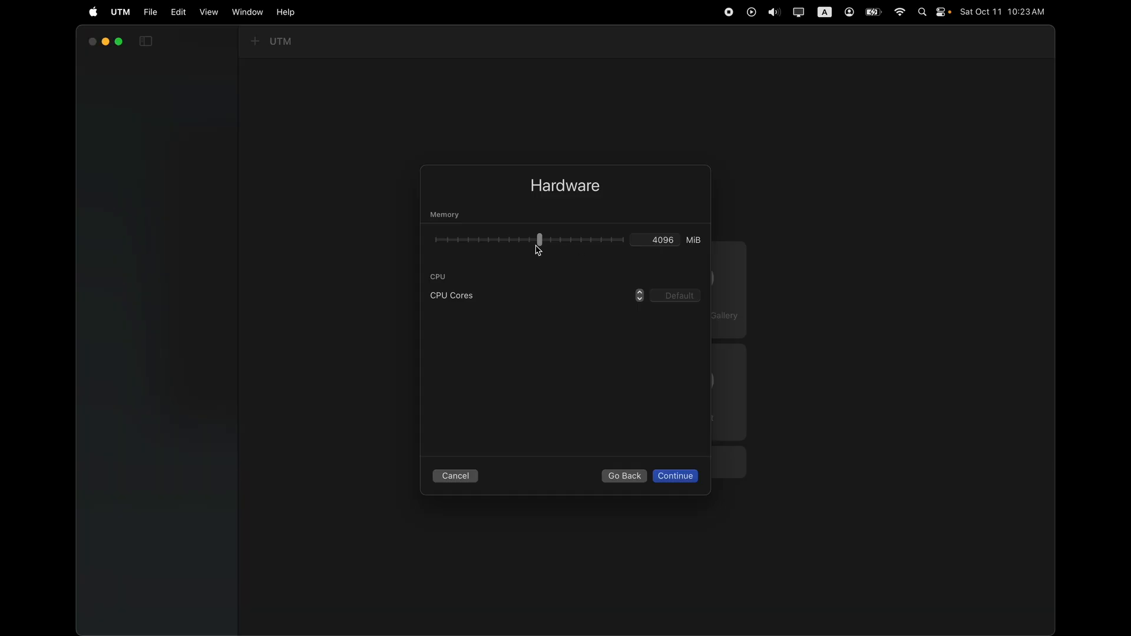
left_click_drag(540, 242, 560, 250)
left_click(675, 477)
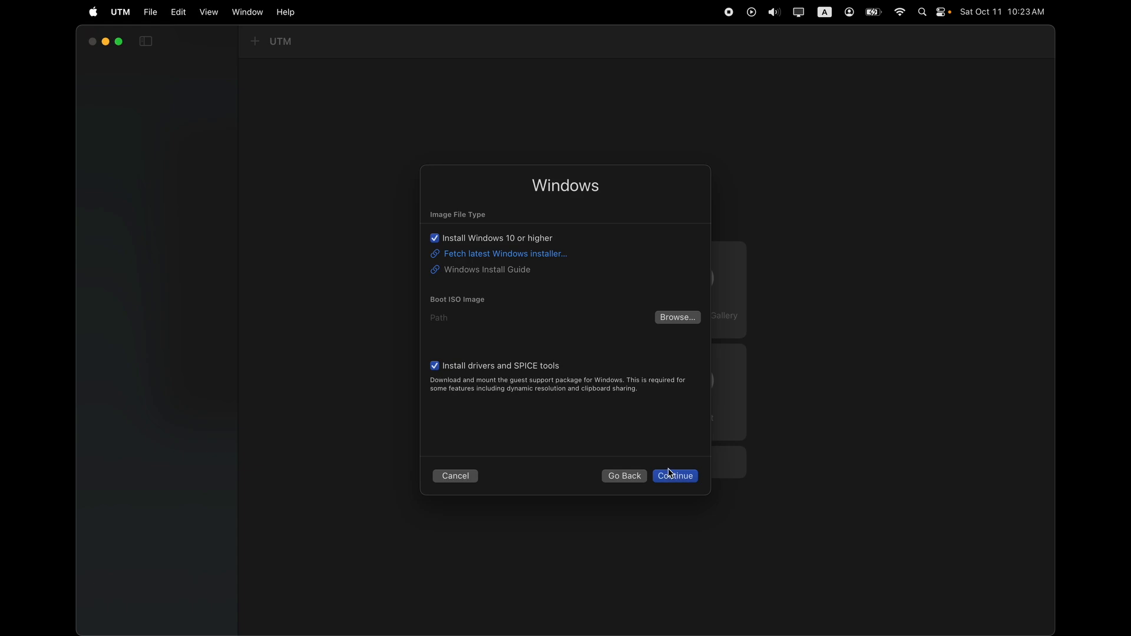
Select the Windows 11 Arm64 ISO as the VM's boot image.
left_click(670, 322)
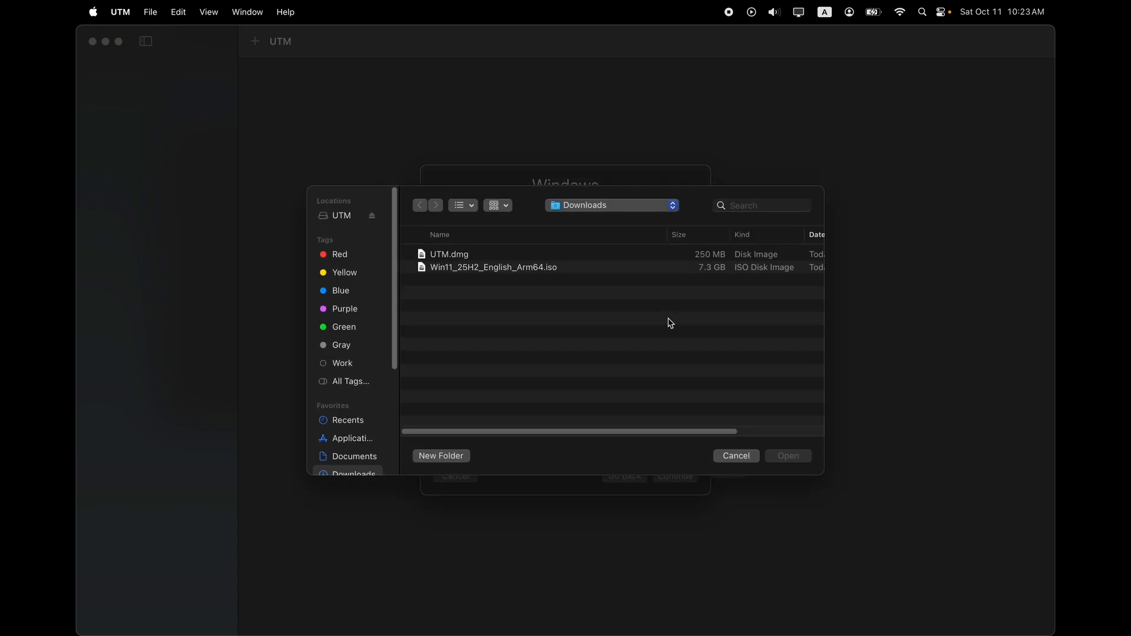
left_click(466, 268)
left_click(798, 457)
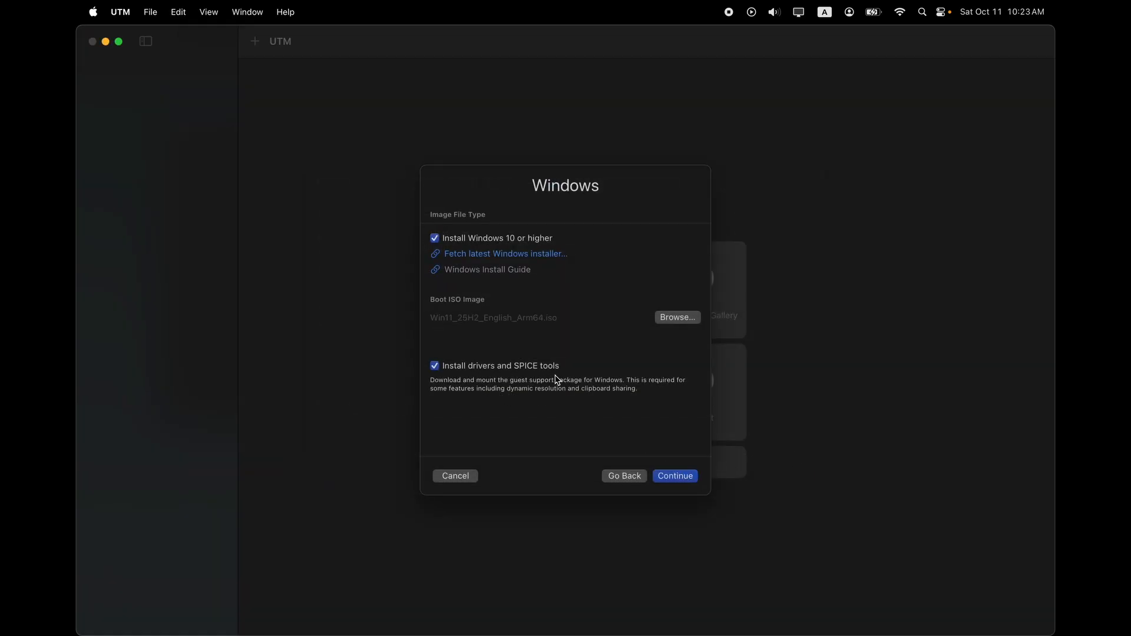
left_click(669, 477)
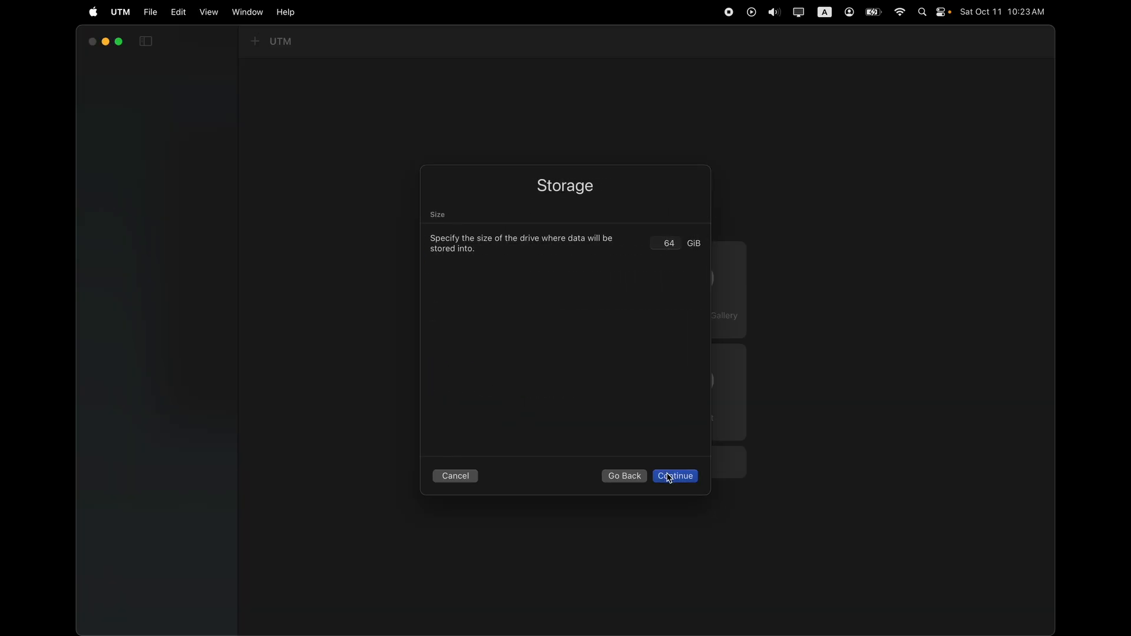
Set the drive to 128 GiB, skip the shared directory, and save the VM.
left_click(669, 243)
type("128")
left_click(678, 480)
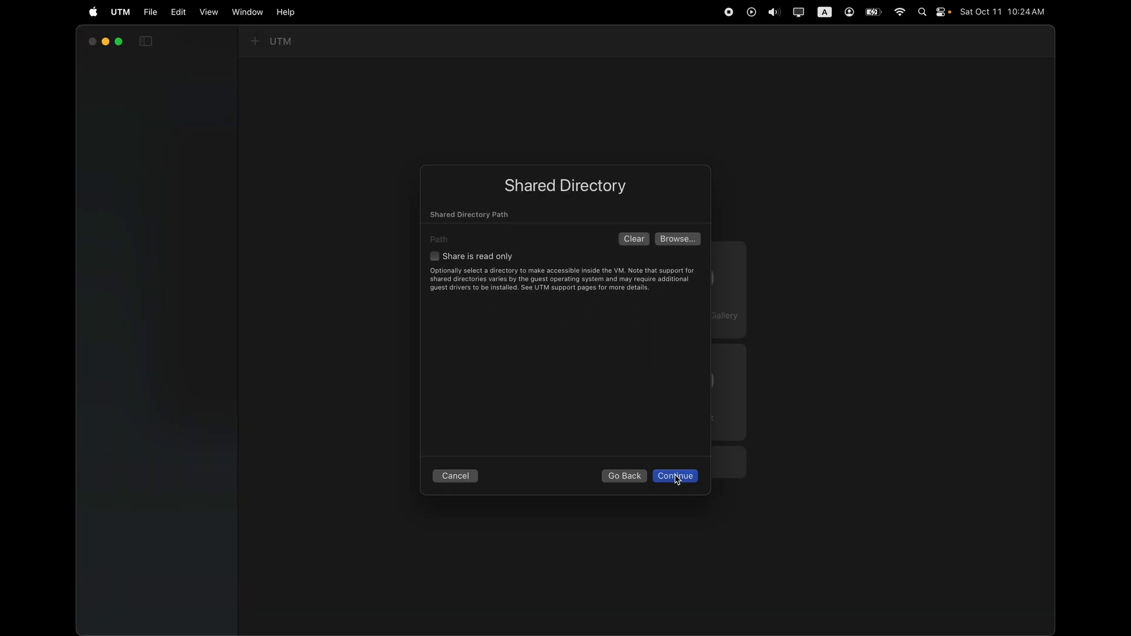
left_click(678, 478)
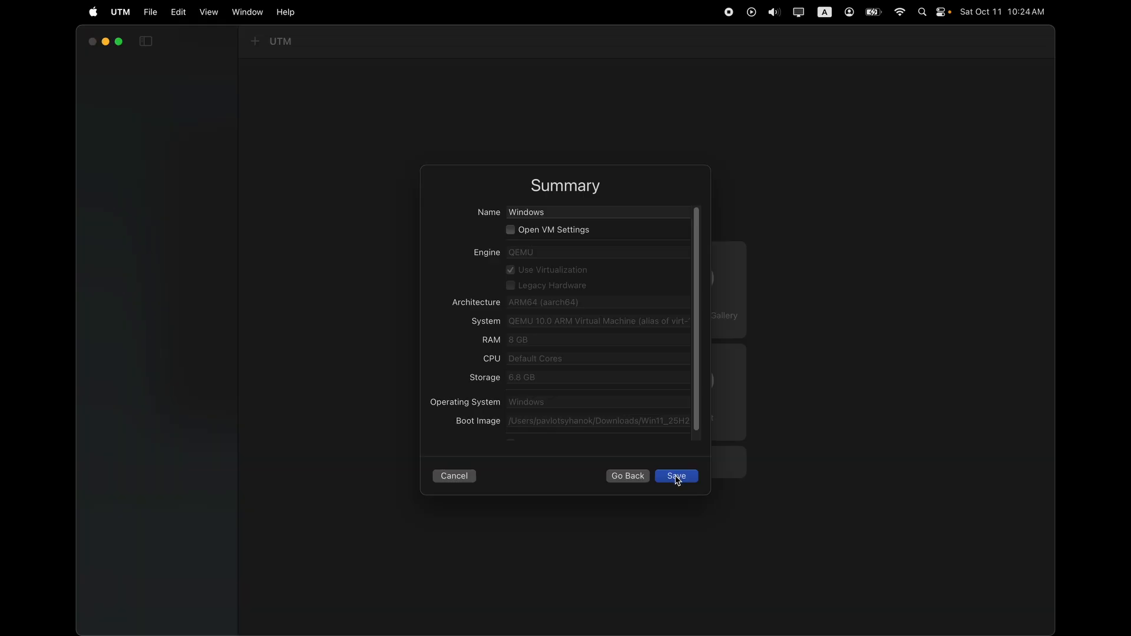
left_click(677, 478)
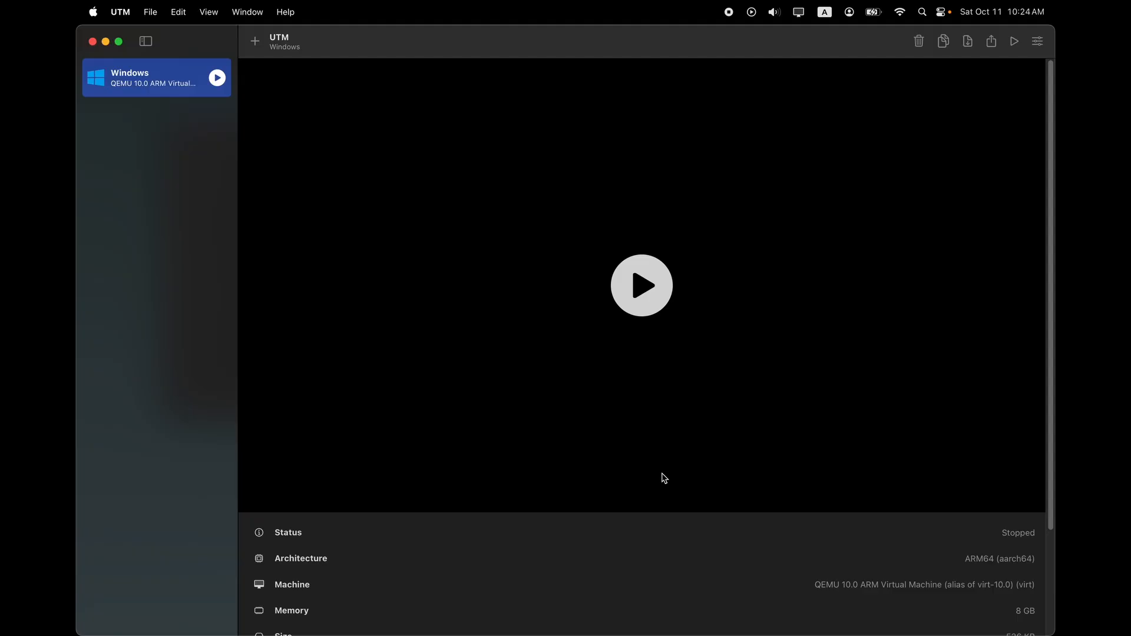
Start the Windows VM, boot it from the installer disc, and move its window into view.
left_click(218, 78)
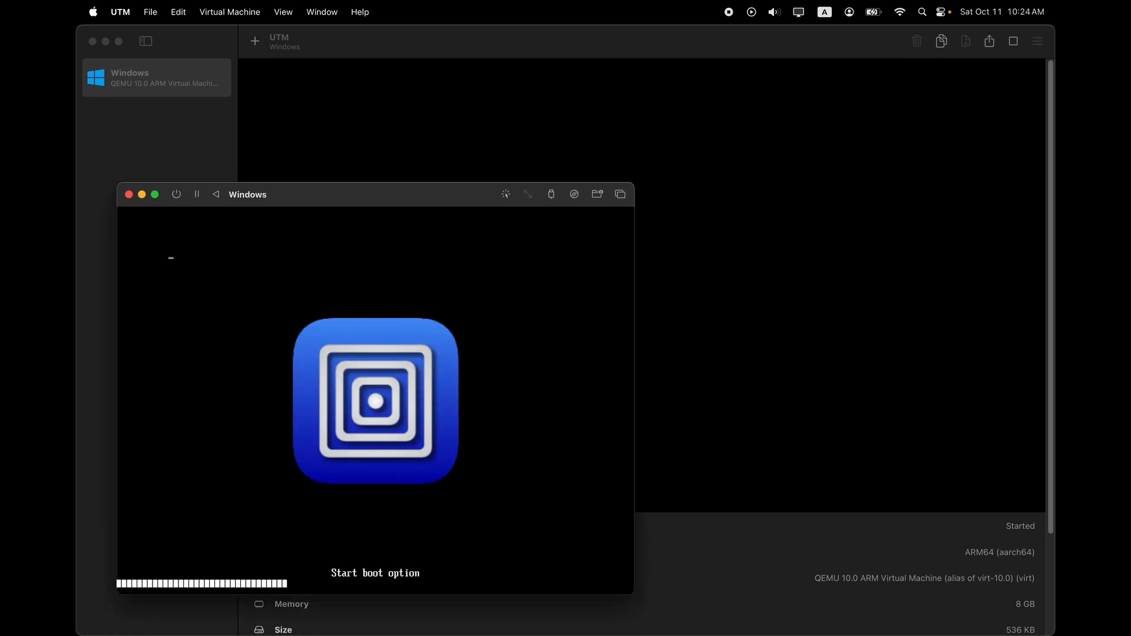
key("Return")
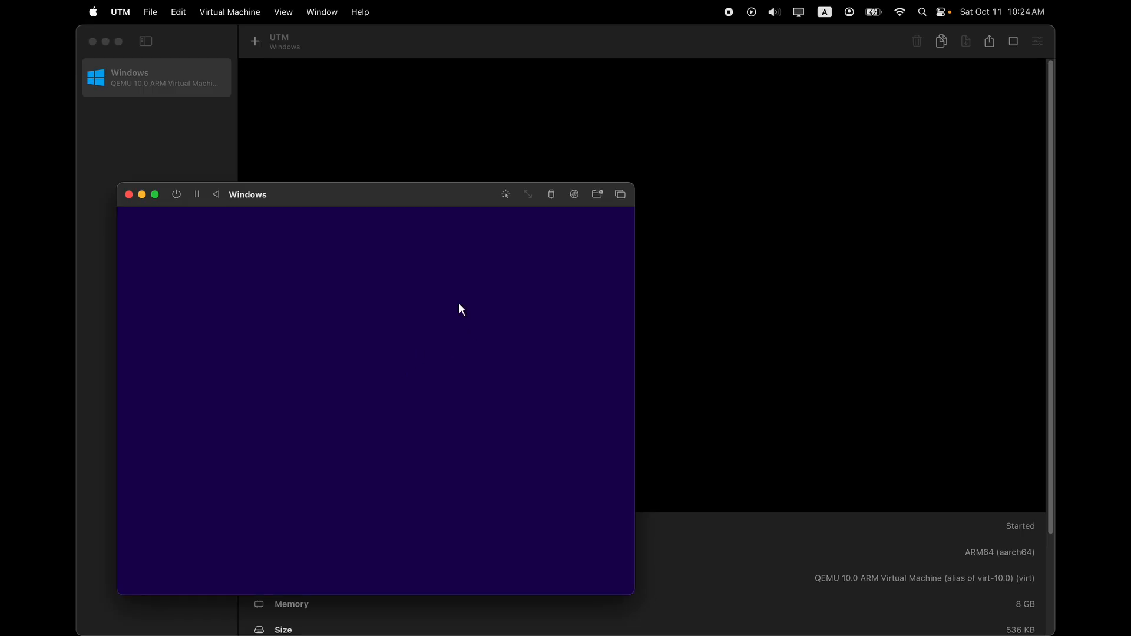
left_click_drag(429, 206, 644, 132)
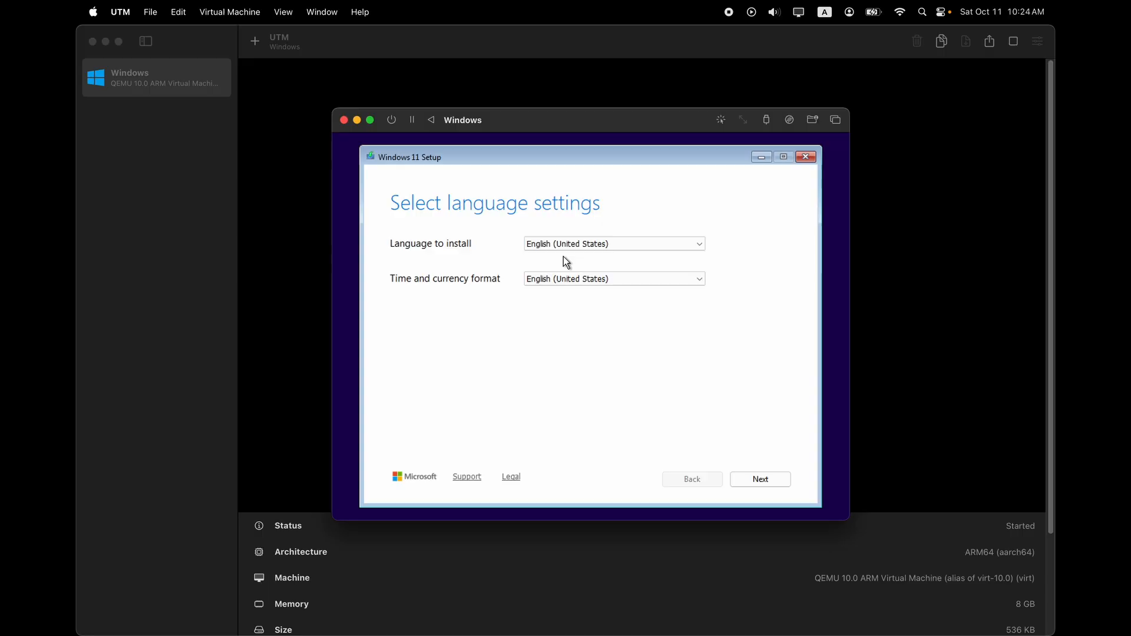
Keep the default language and keyboard, skip the product key, and choose Windows 11 Pro.
left_click(768, 480)
left_click(769, 480)
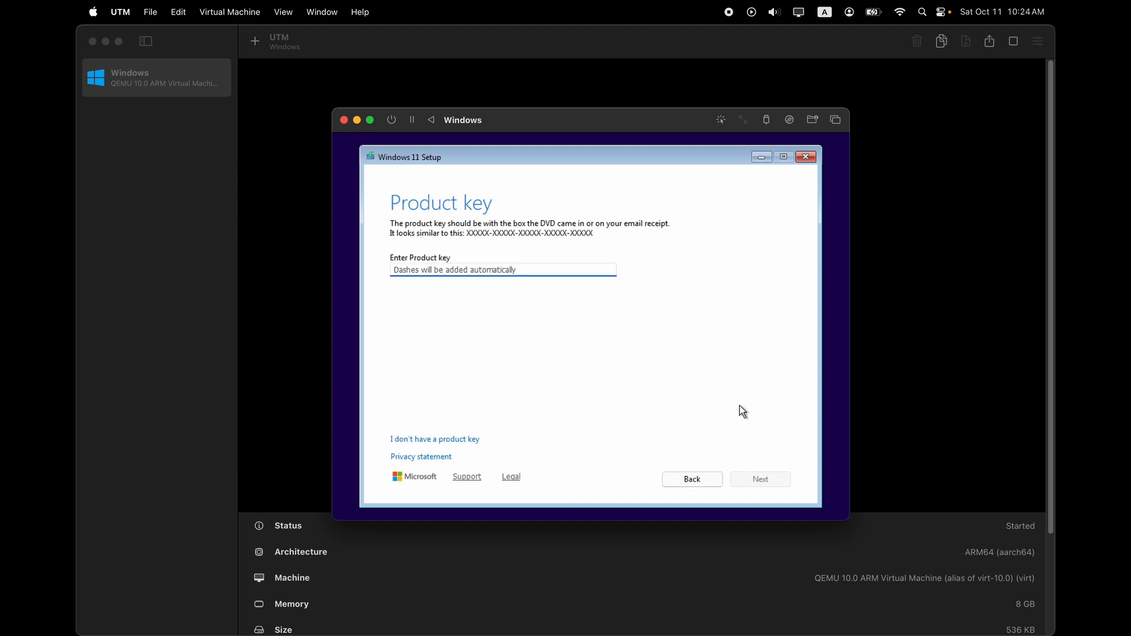
left_click(465, 439)
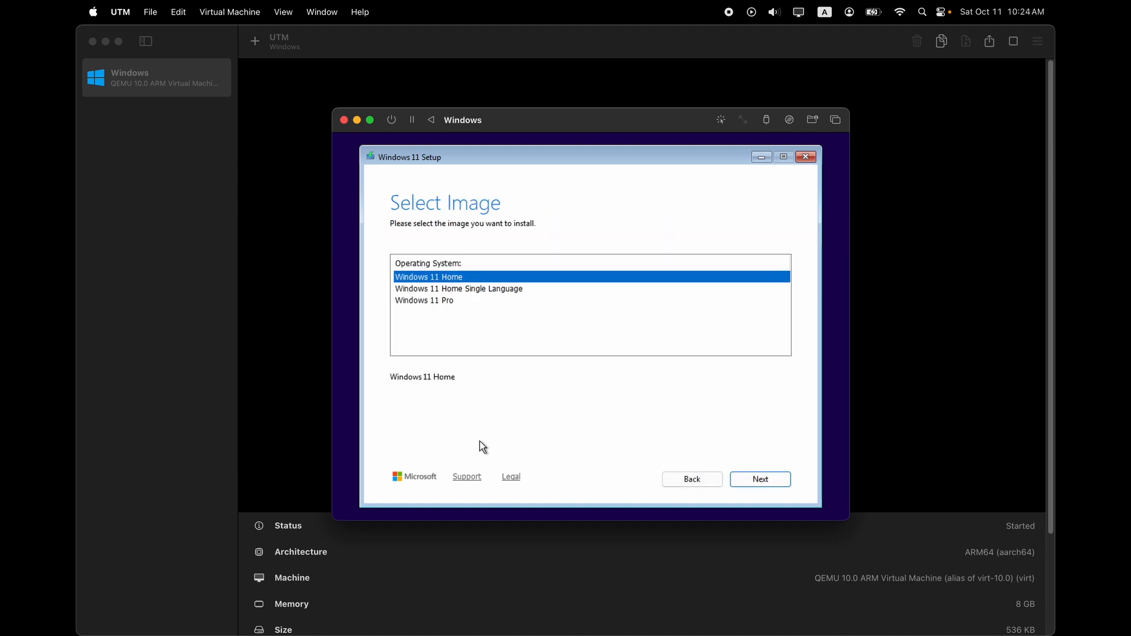
left_click(453, 302)
left_click(760, 479)
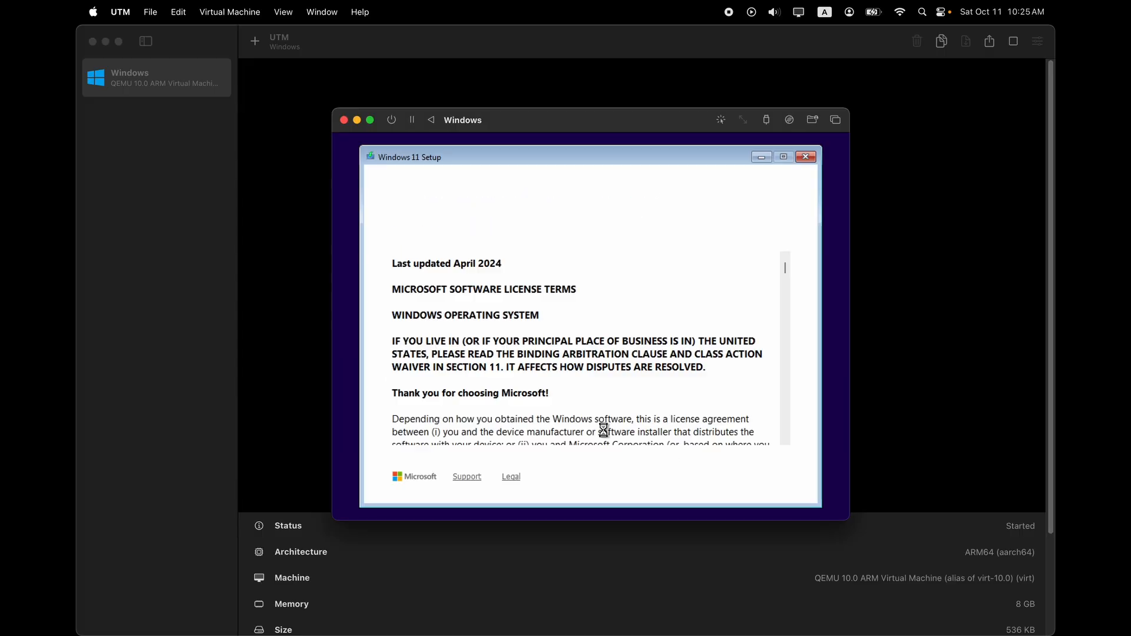
Accept the license terms and install onto the unallocated 128 GB disk.
left_click_drag(785, 268, 775, 449)
left_click(759, 479)
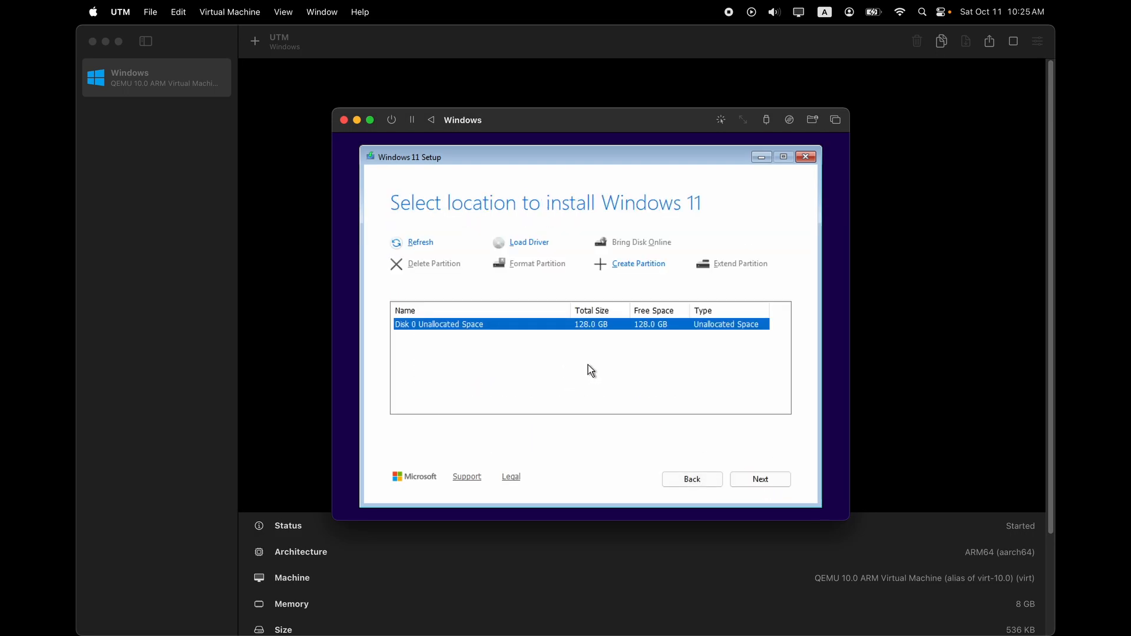
left_click(766, 479)
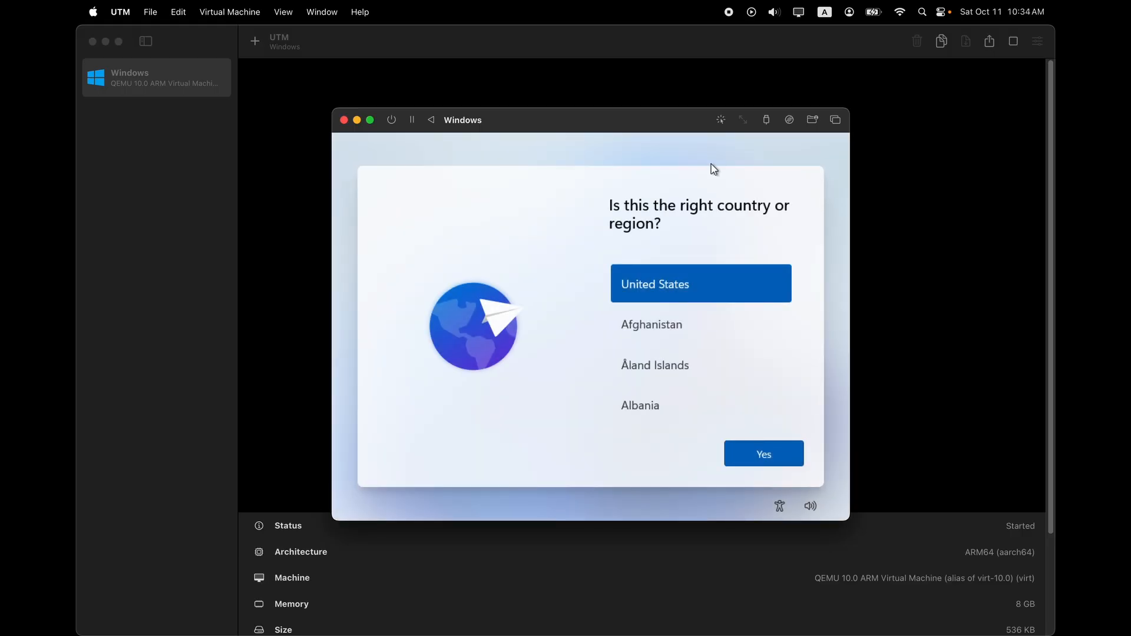
Enlarge the VM window and confirm United States region and US keyboard layout.
left_click_drag(539, 121, 522, 181)
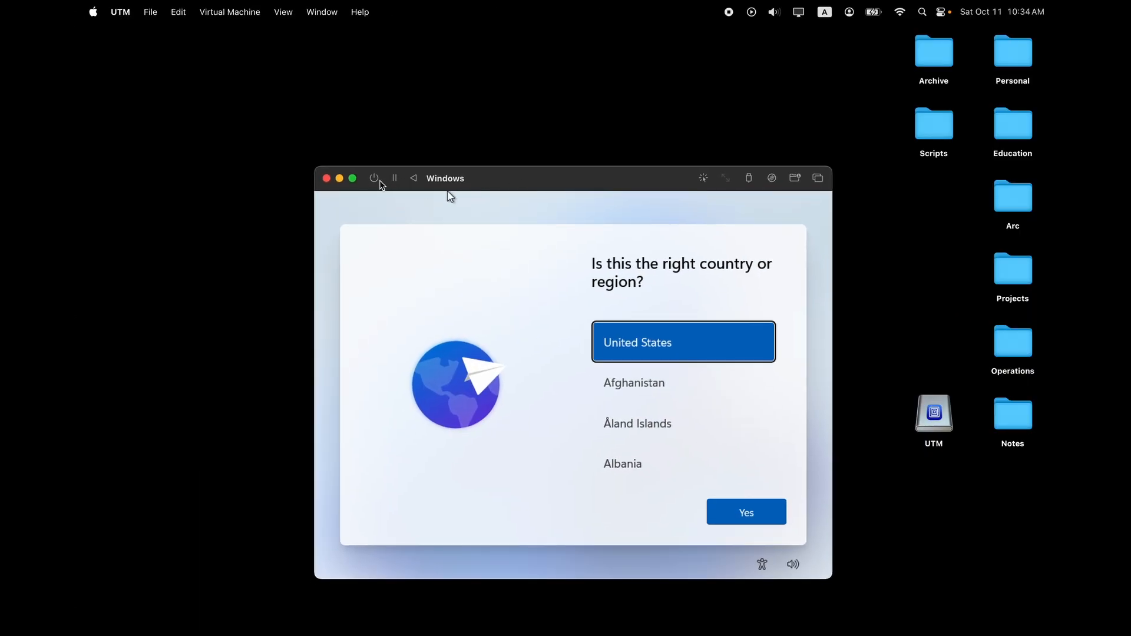
double_click(383, 179)
left_click_drag(600, 38, 517, 40)
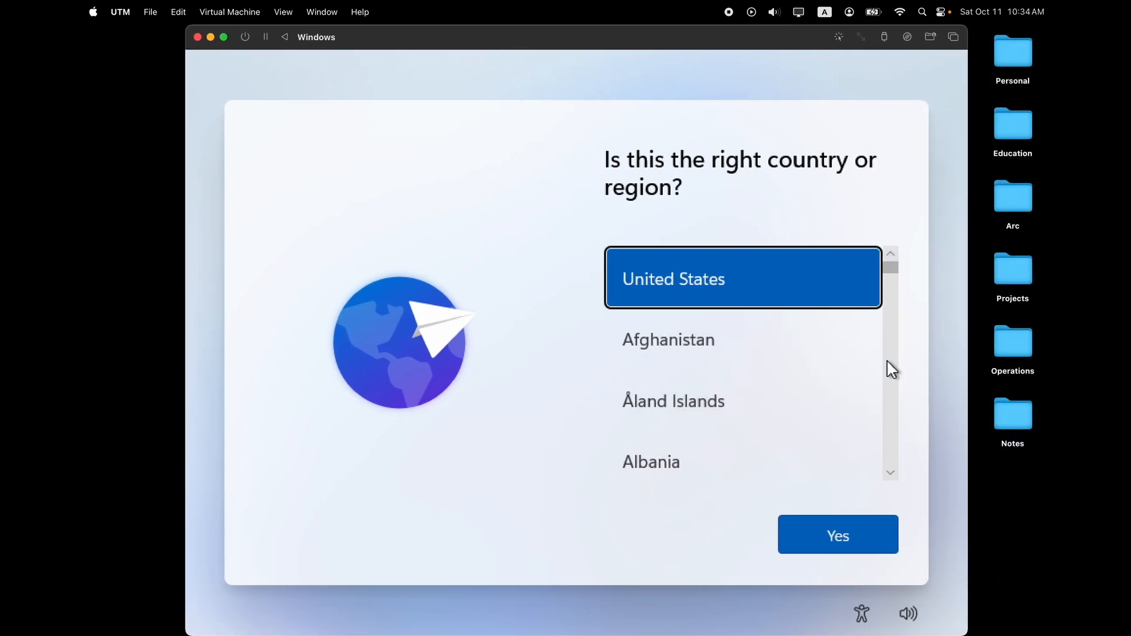
left_click(864, 524)
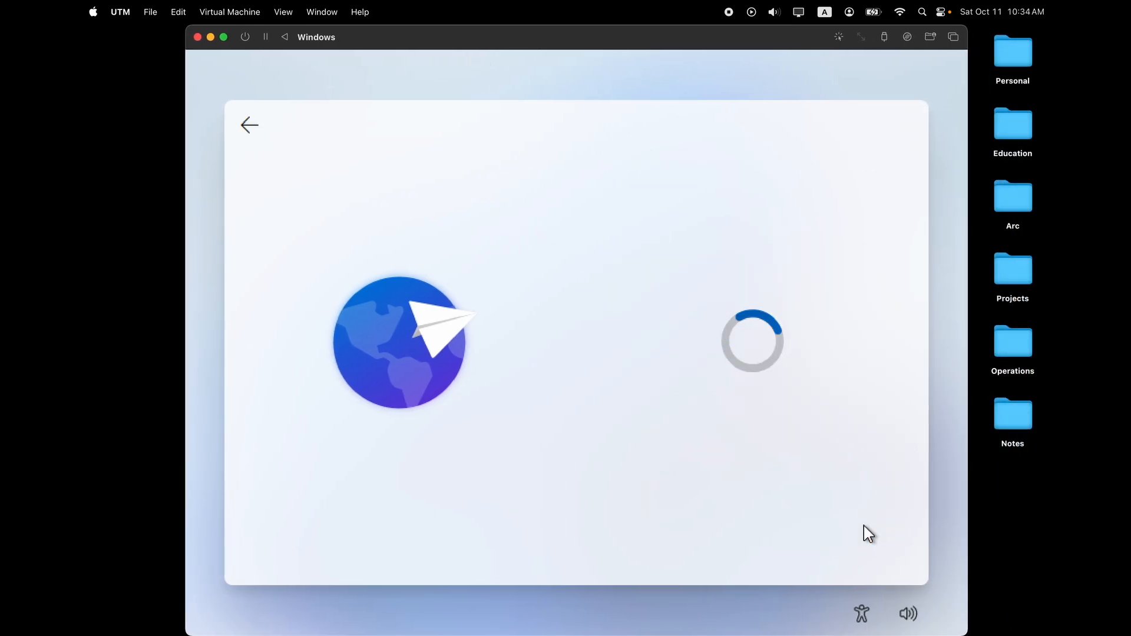
left_click(838, 523)
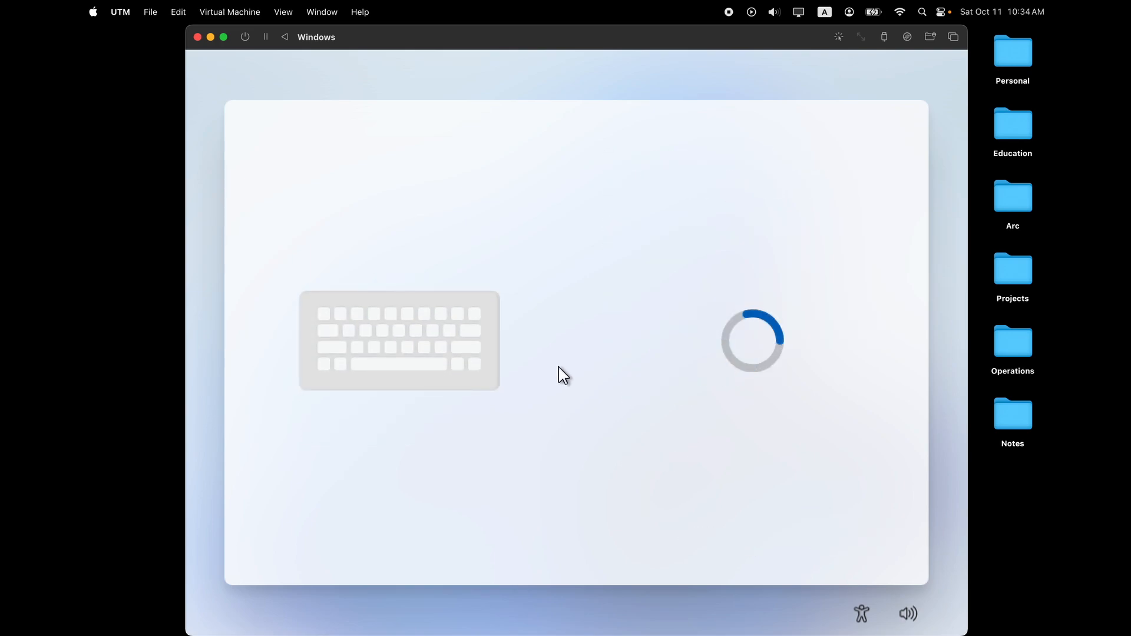
Enter the account's user name, then set and confirm its password.
type("Pavlo")
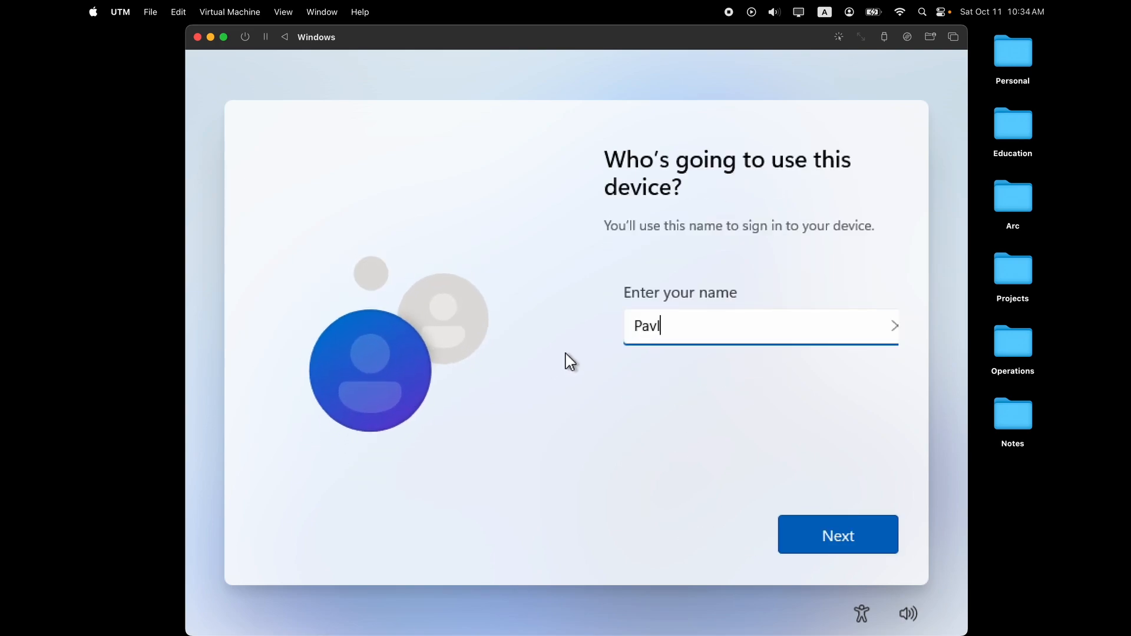
left_click(816, 540)
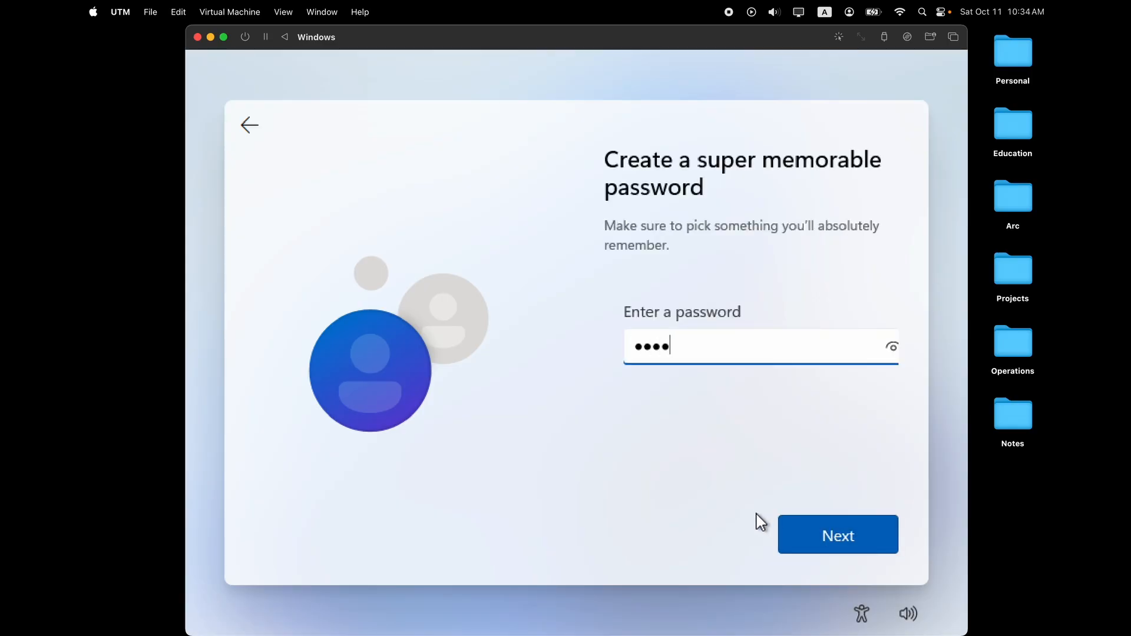
left_click(811, 533)
left_click(811, 533)
Choose three security questions, including first pet's name and city, and answer each.
left_click(884, 347)
left_click(866, 361)
left_click(732, 386)
type("test")
left_click(807, 531)
left_click(762, 339)
left_click(762, 363)
left_click(725, 396)
type("test")
left_click(810, 530)
left_click(754, 340)
left_click(728, 384)
left_click(712, 389)
type("t")
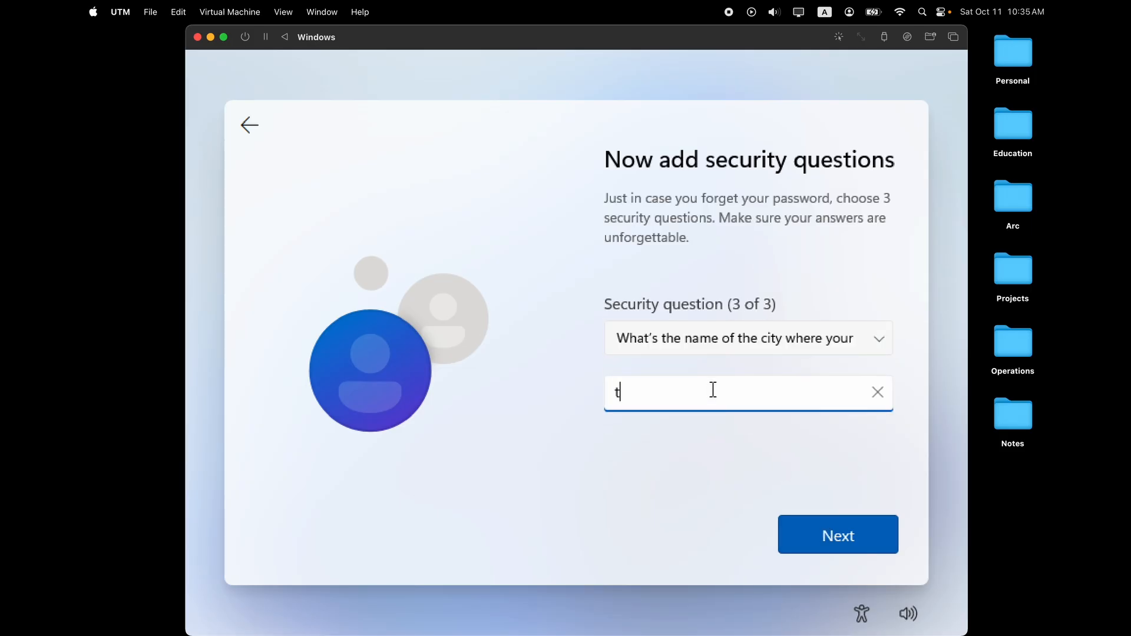
type("est")
left_click(800, 528)
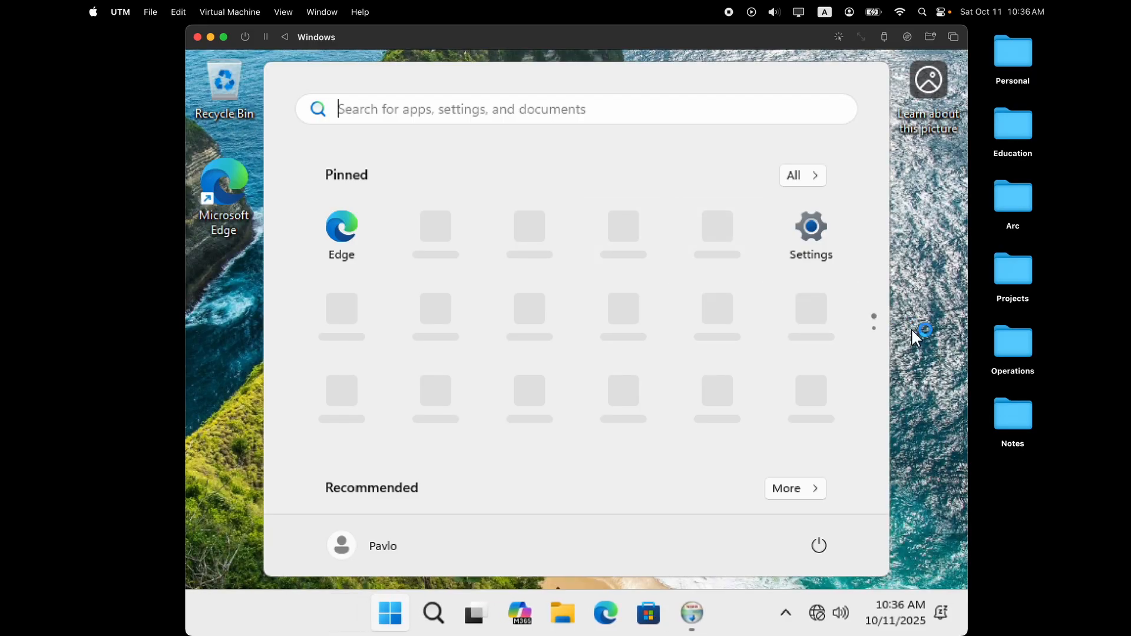
Close the Start menu, install UTM Guest Tools to completion, and enlarge the VM window.
left_click(912, 330)
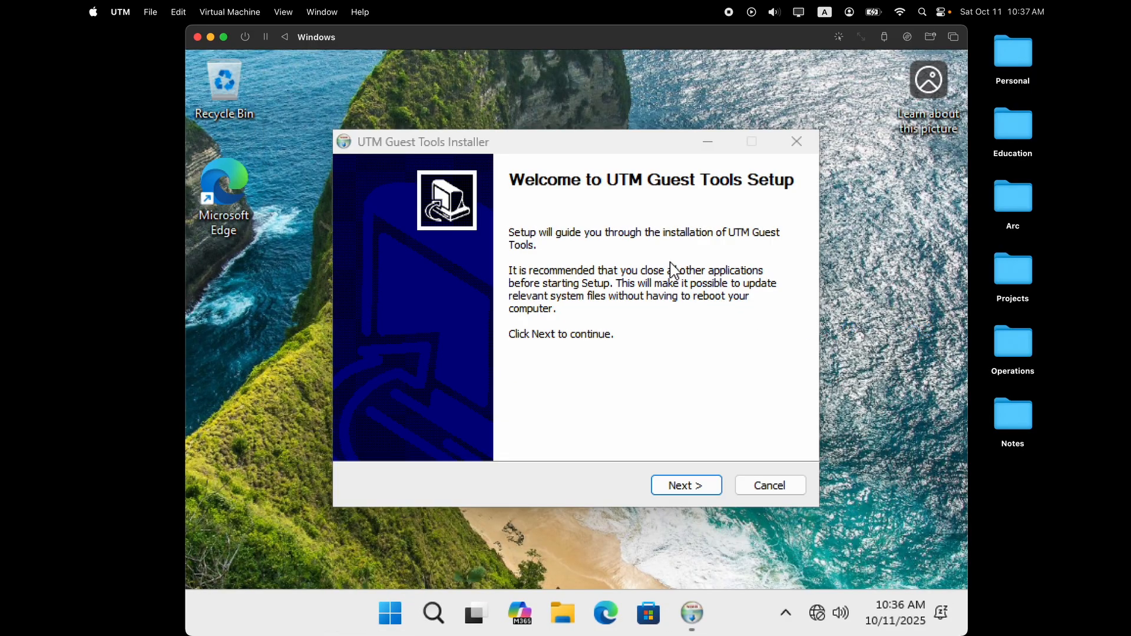
left_click(694, 486)
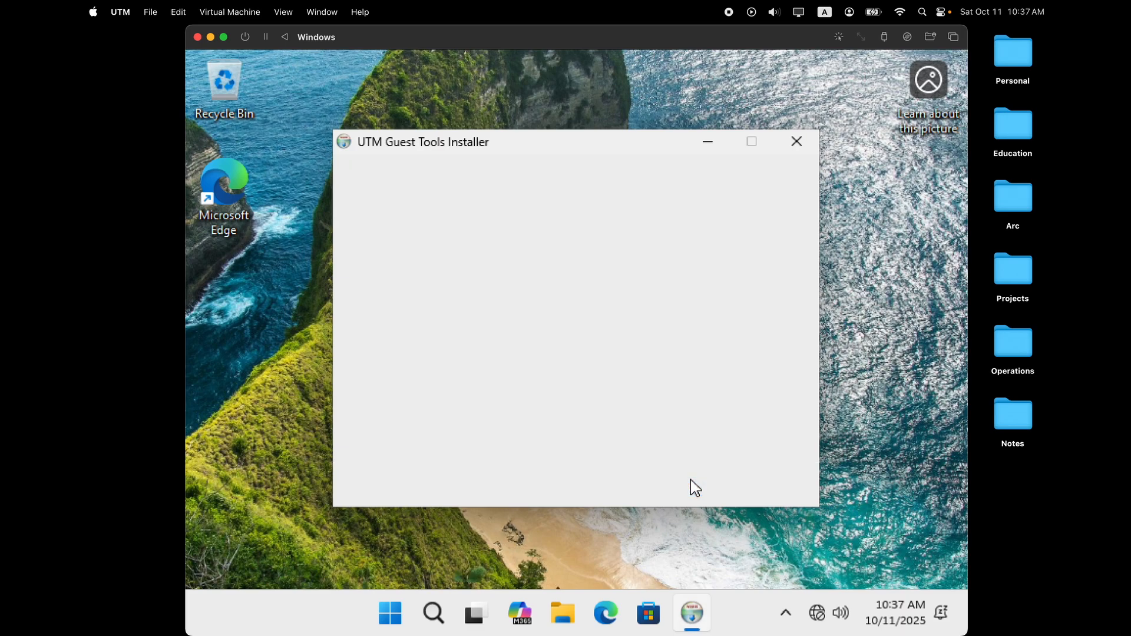
left_click(688, 487)
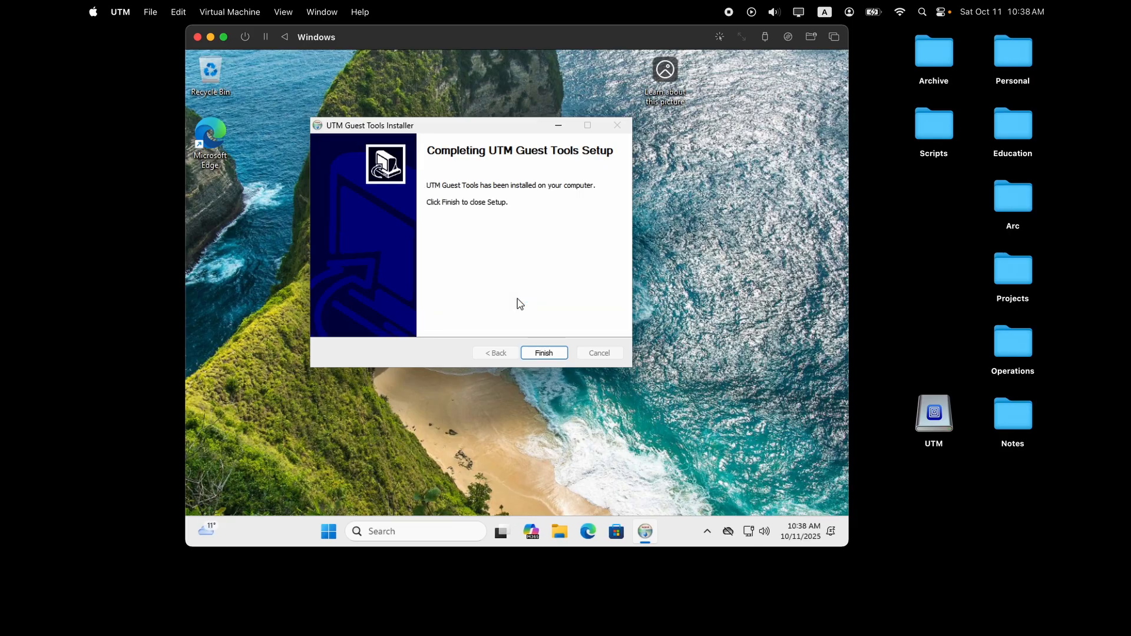
left_click(557, 353)
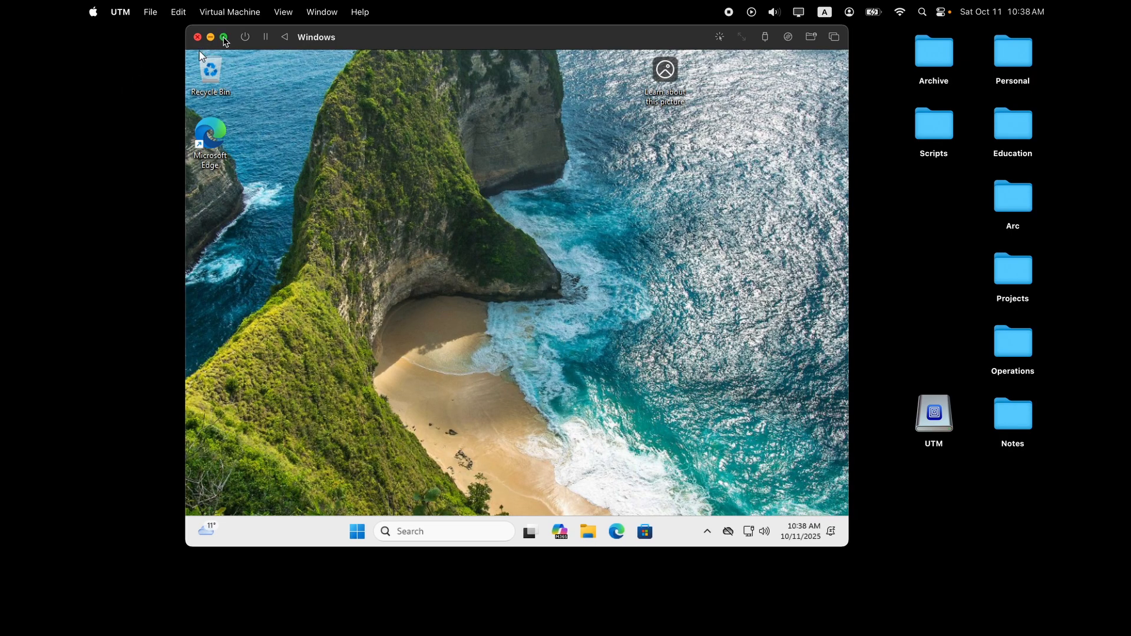
left_click(224, 37)
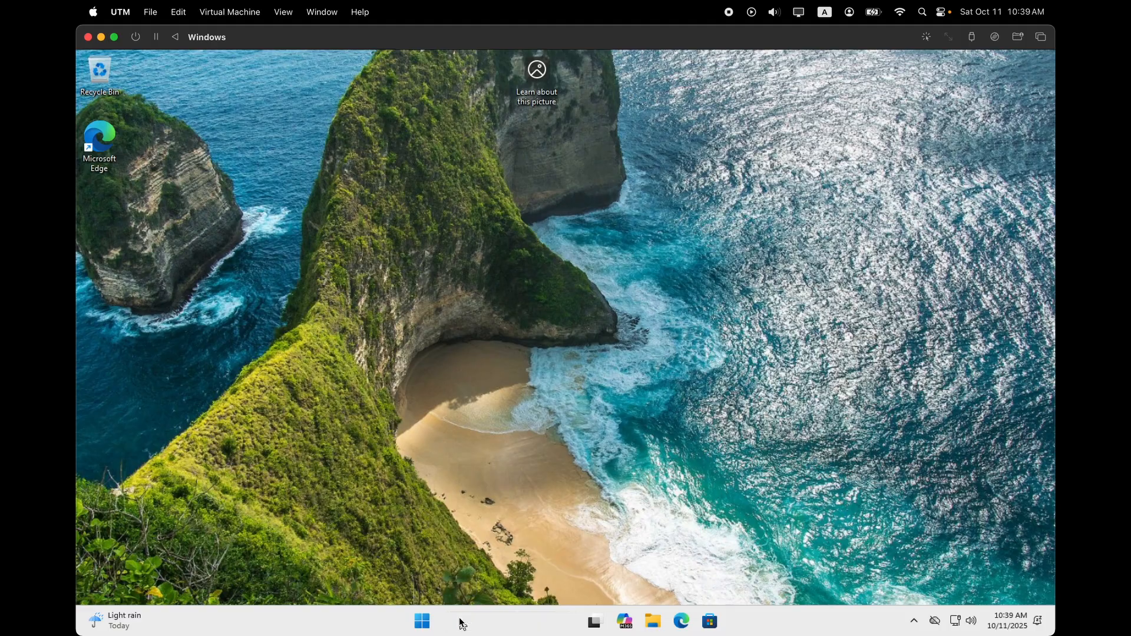
Search Windows for 'features' and launch 'Turn Windows features on or off'.
left_click(457, 619)
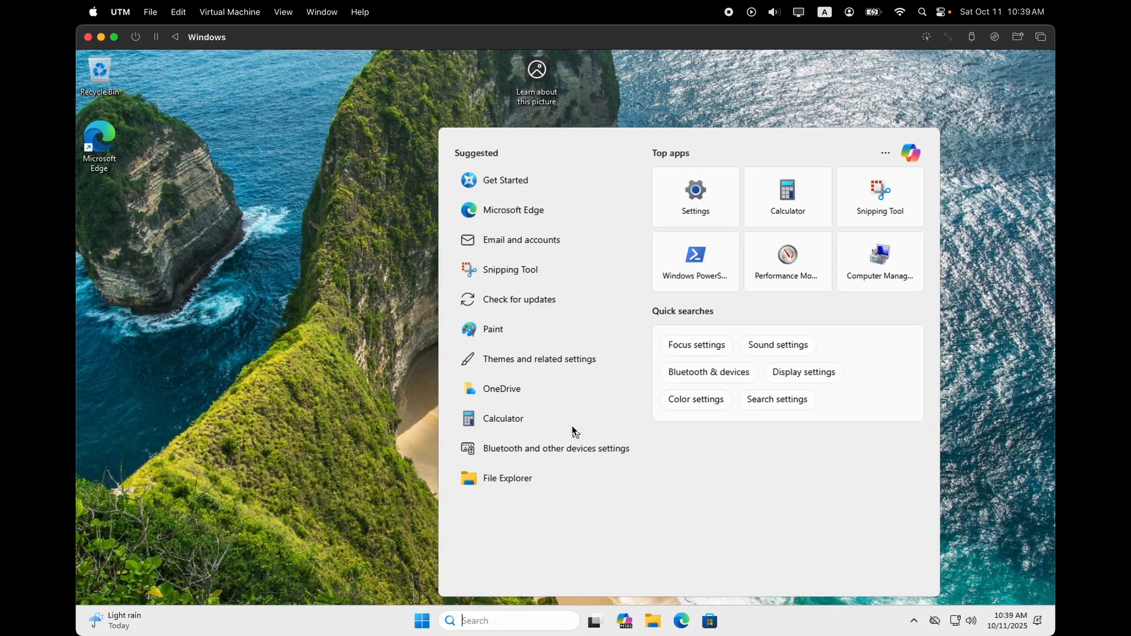
type("features")
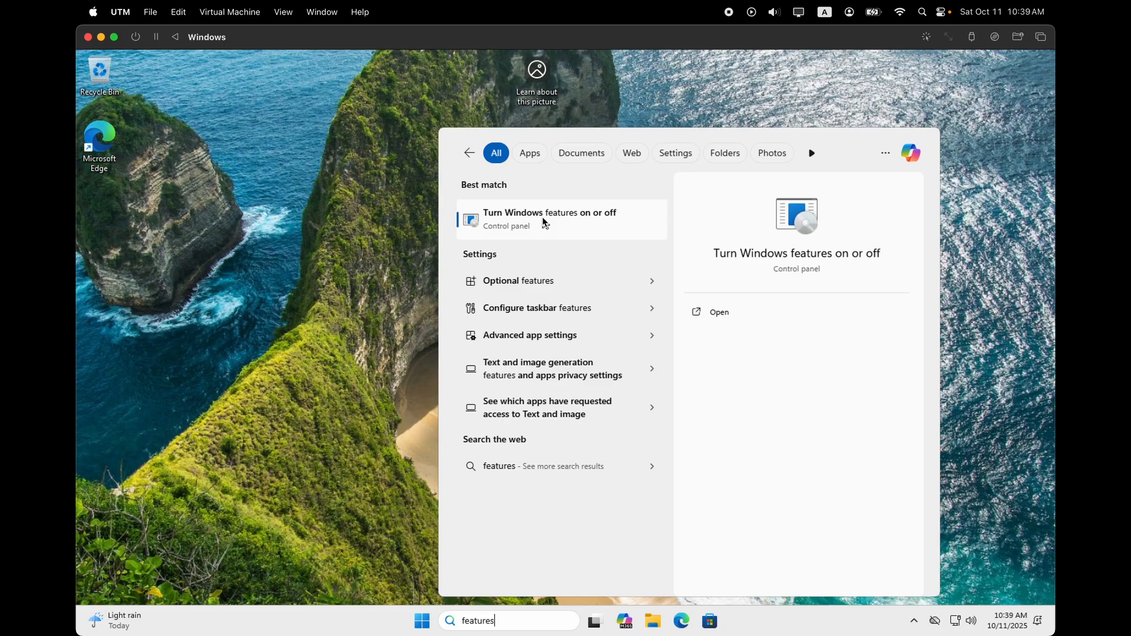
left_click(545, 221)
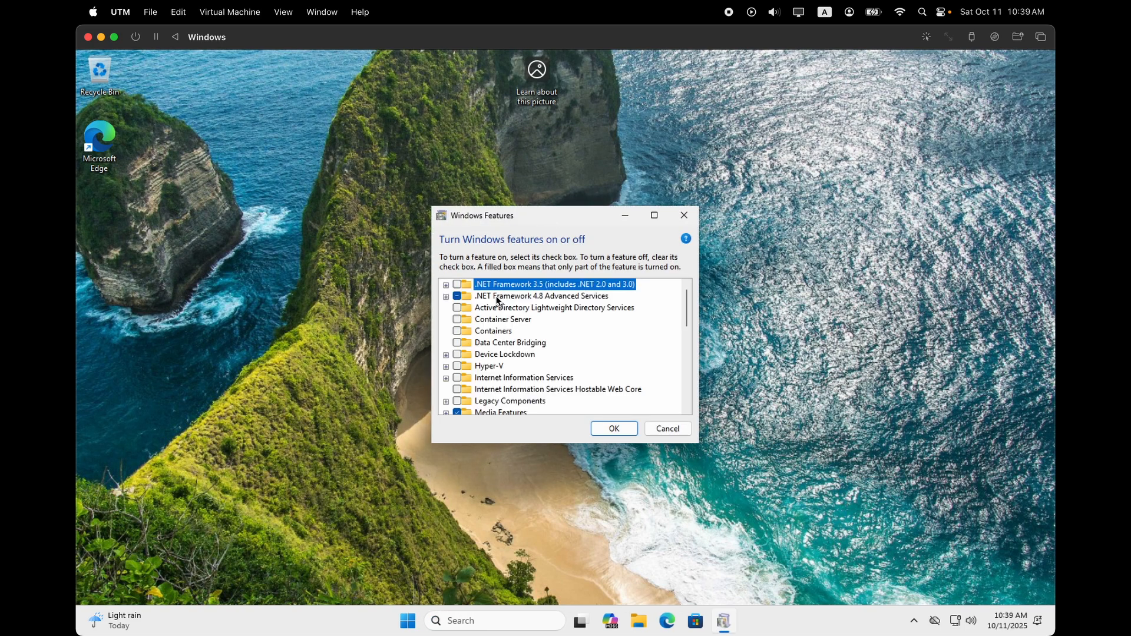
Enlarge the Windows Features dialog and enable Internet Information Services, Hostable Web Core and FTP Server.
left_click_drag(696, 443, 843, 564)
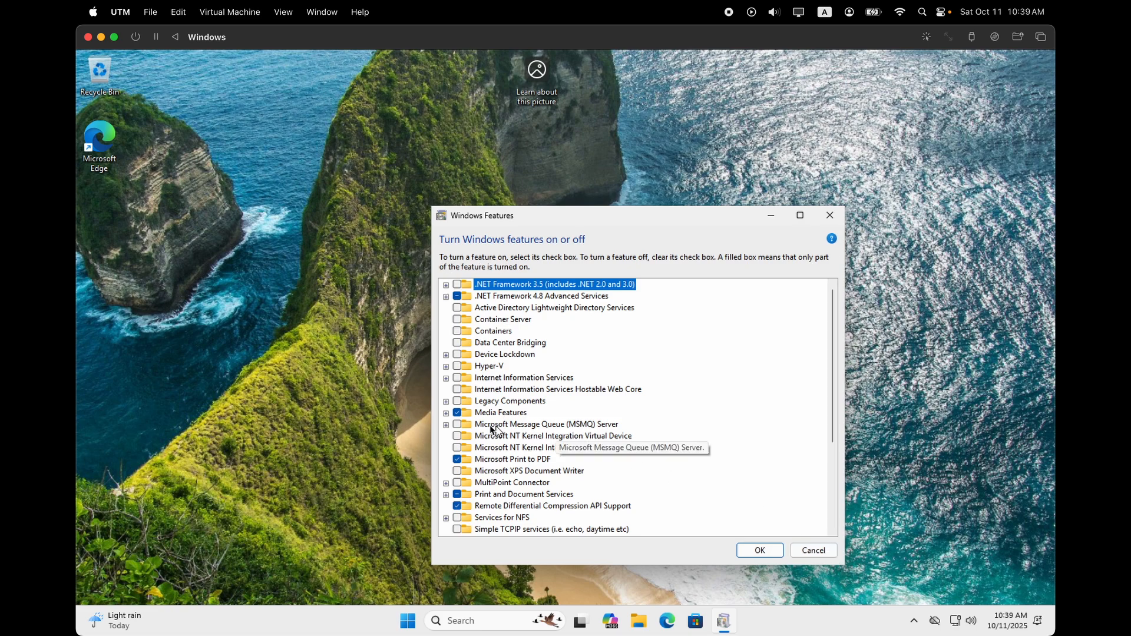
left_click_drag(834, 402, 808, 424)
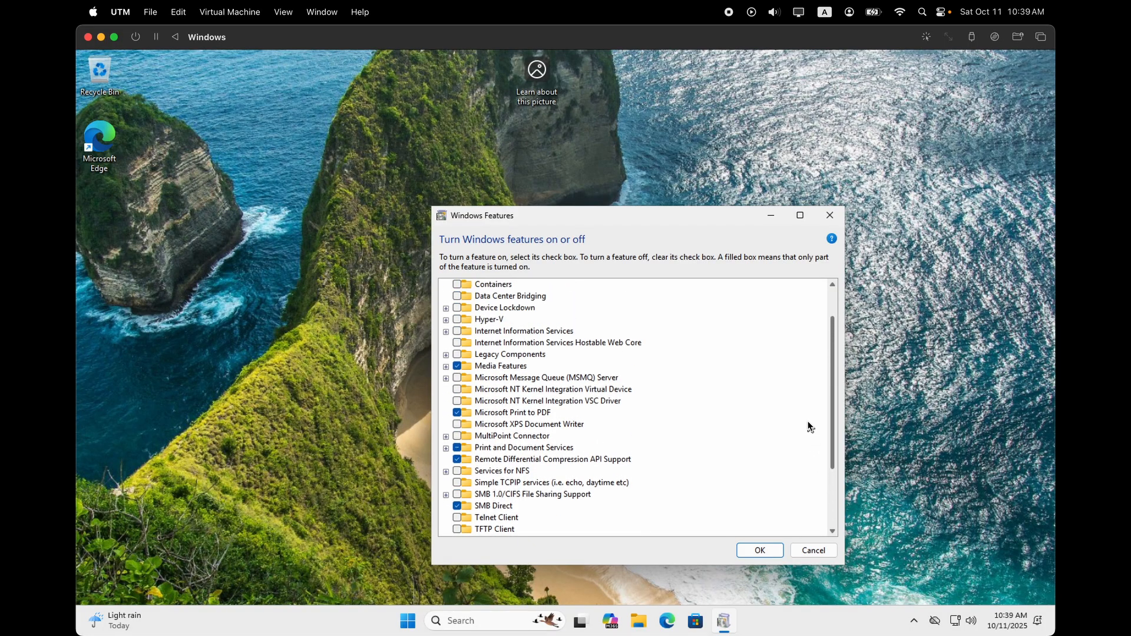
left_click(457, 331)
left_click(457, 342)
left_click(446, 331)
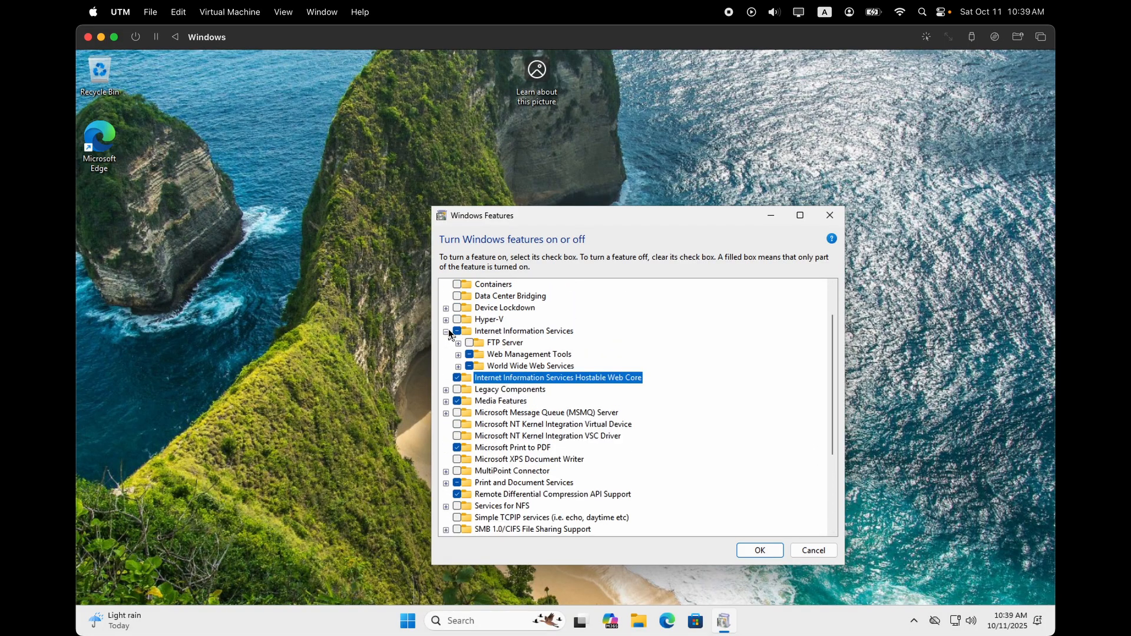
left_click(470, 343)
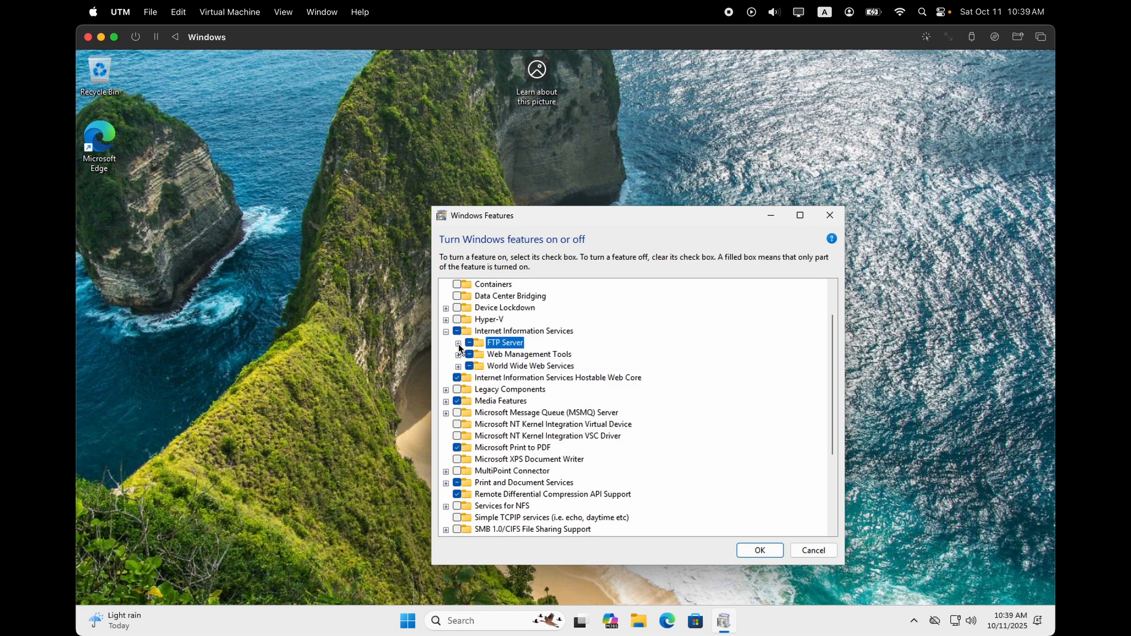
left_click(459, 343)
Enable all Web Management Tools: IIS 6 Management Compatibility, IIS Management Scripts and Tools, and IIS Management Service.
left_click(458, 378)
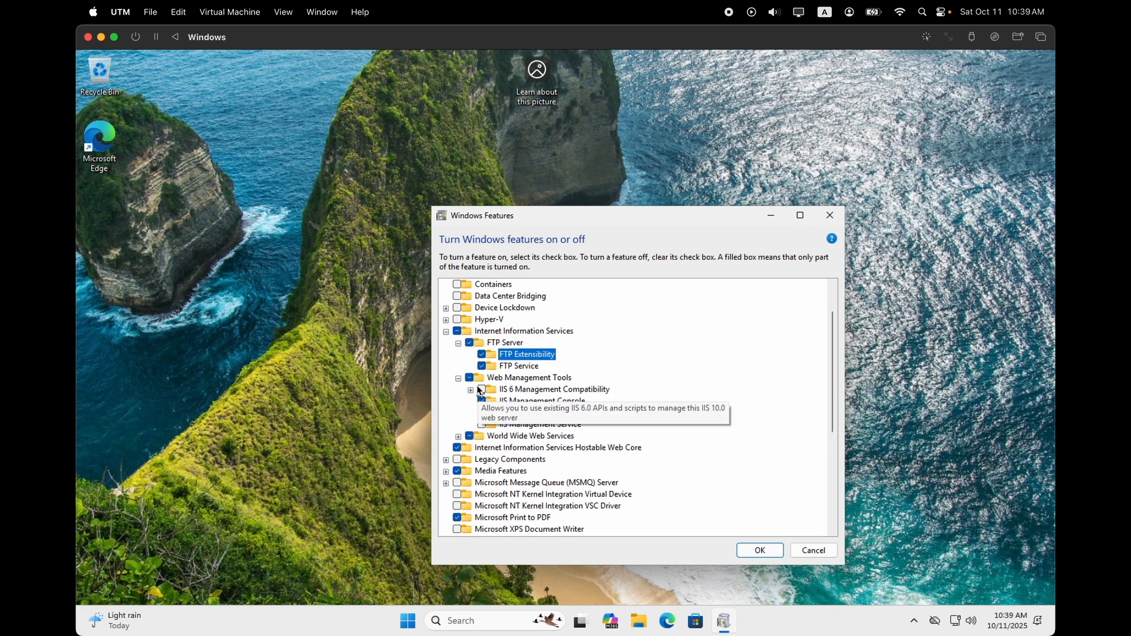
left_click(470, 390)
left_click(482, 389)
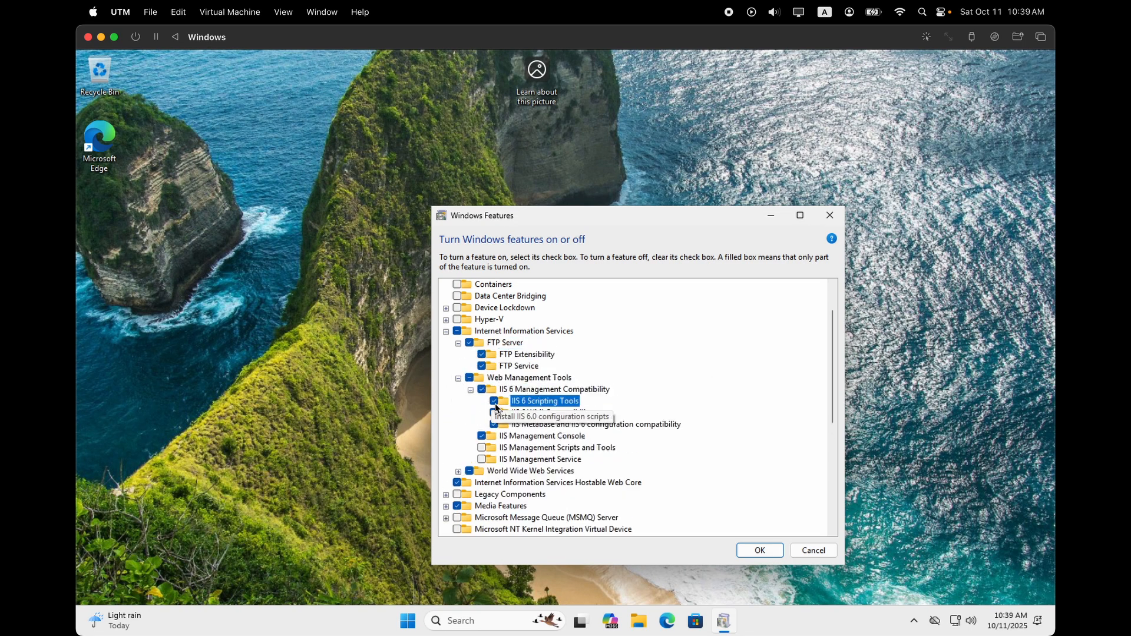
left_click(482, 447)
left_click(482, 459)
scroll(477, 468, "down", 1)
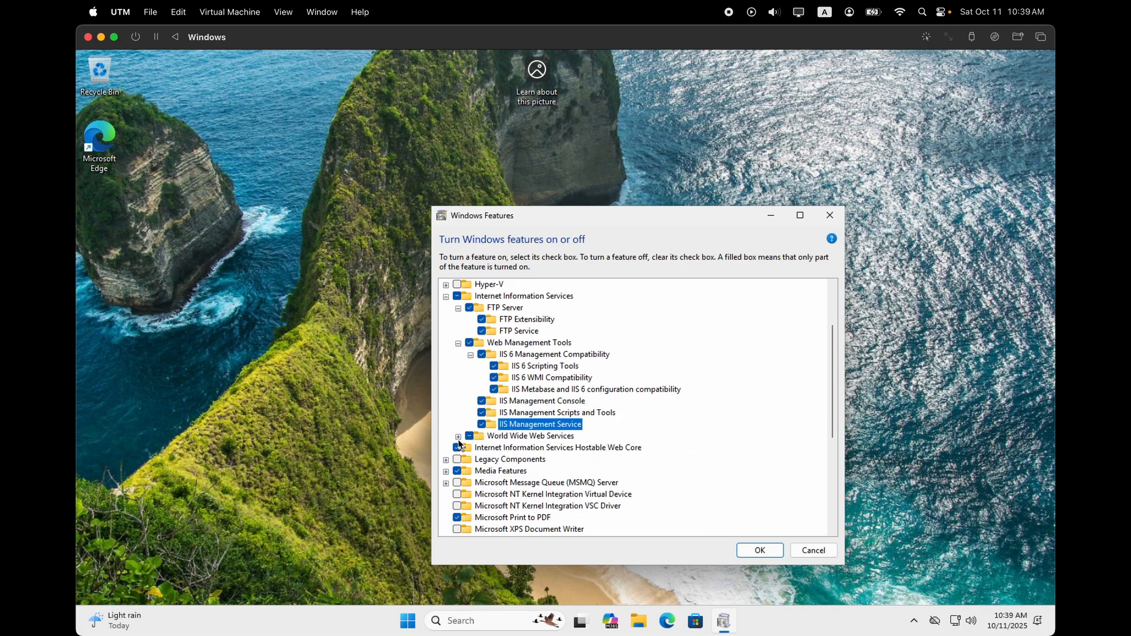
Enable all Application Development Features, including .NET Extensibility, ASP, ASP.NET 3.5/4.8, CGI and Server-Side Includes.
left_click(459, 437)
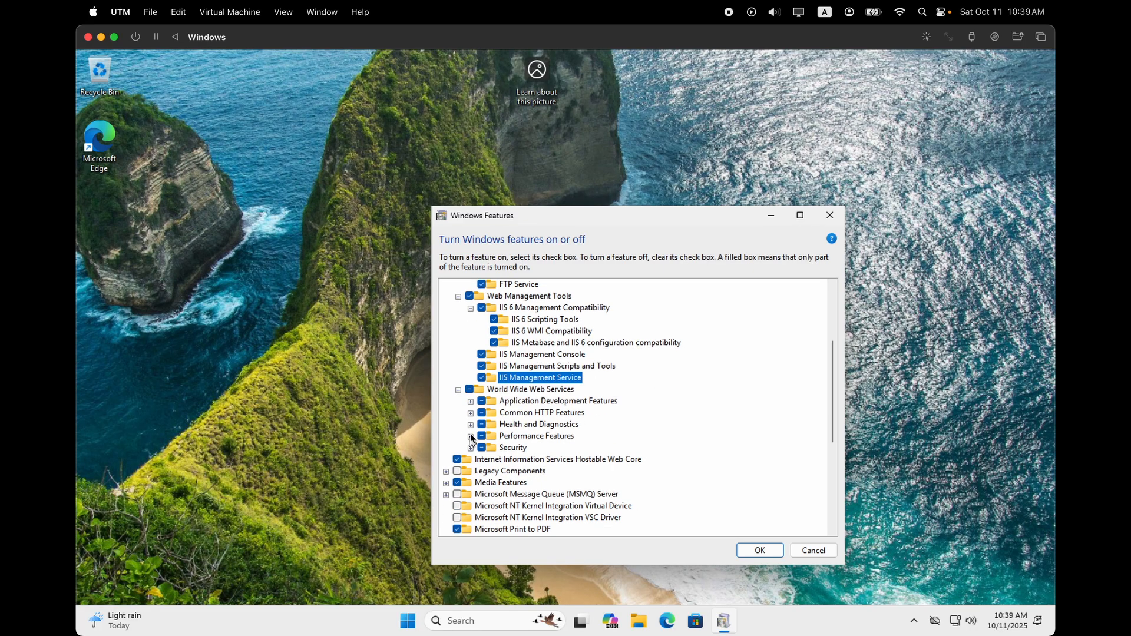
left_click(470, 401)
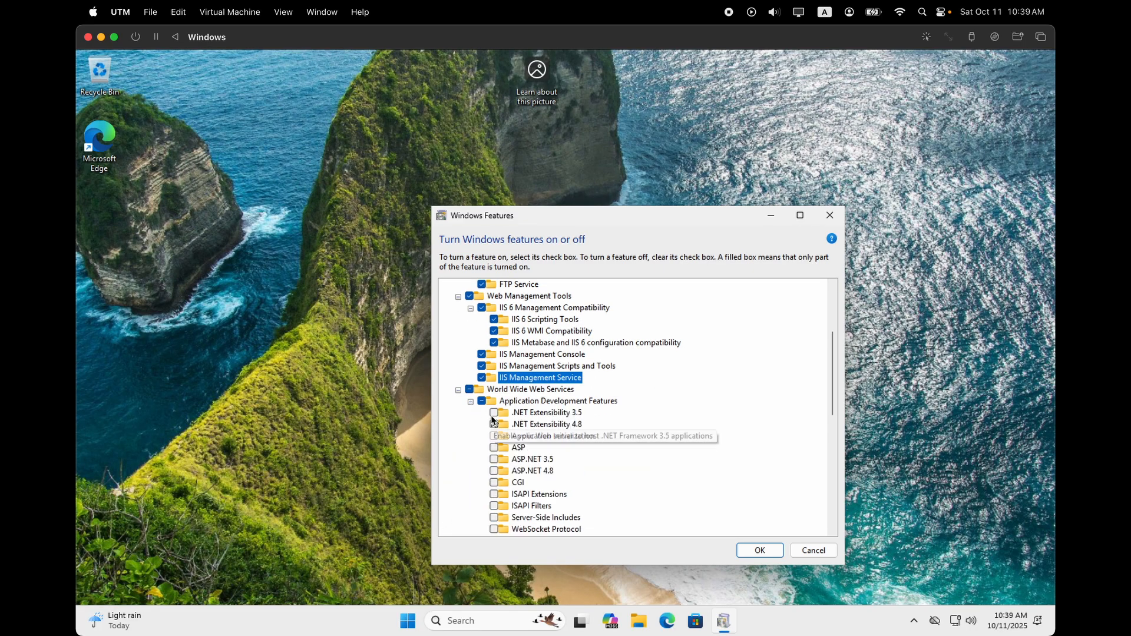
left_click(495, 412)
scroll(493, 423, "down", 1)
left_click(493, 414)
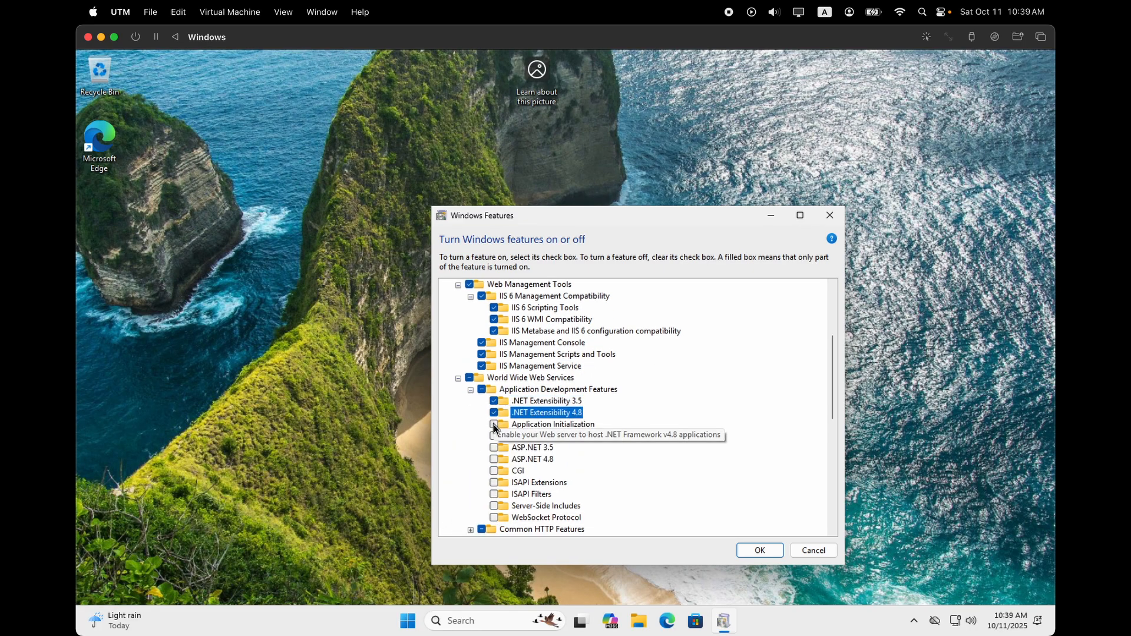
left_click(494, 425)
left_click(493, 437)
left_click(493, 448)
left_click(494, 460)
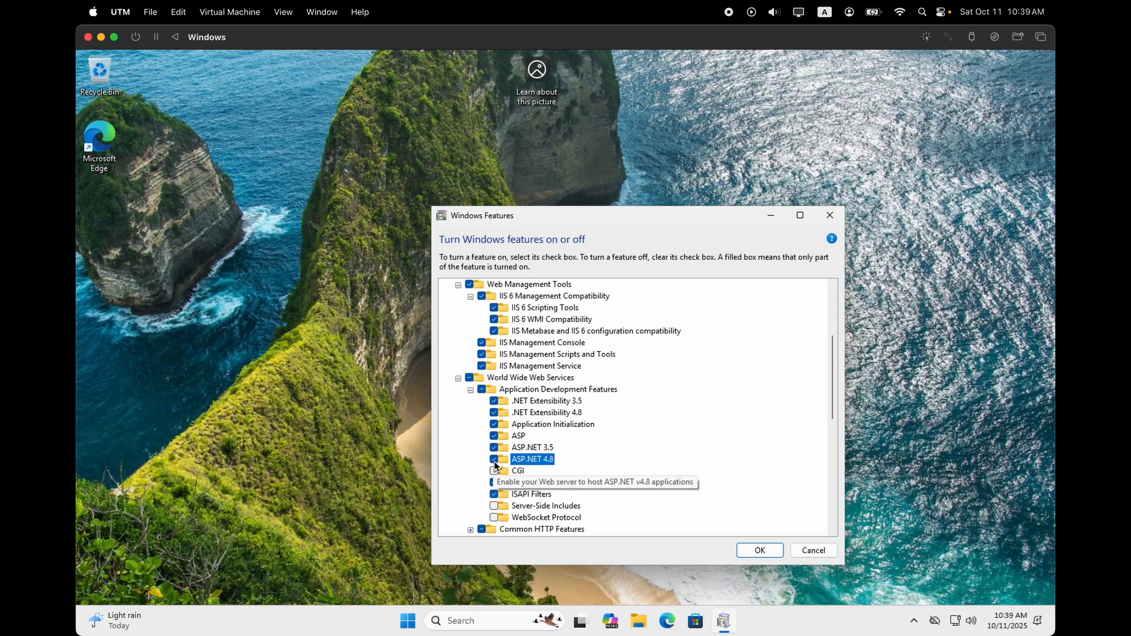
left_click(495, 472)
scroll(494, 472, "down", 1)
left_click(494, 472)
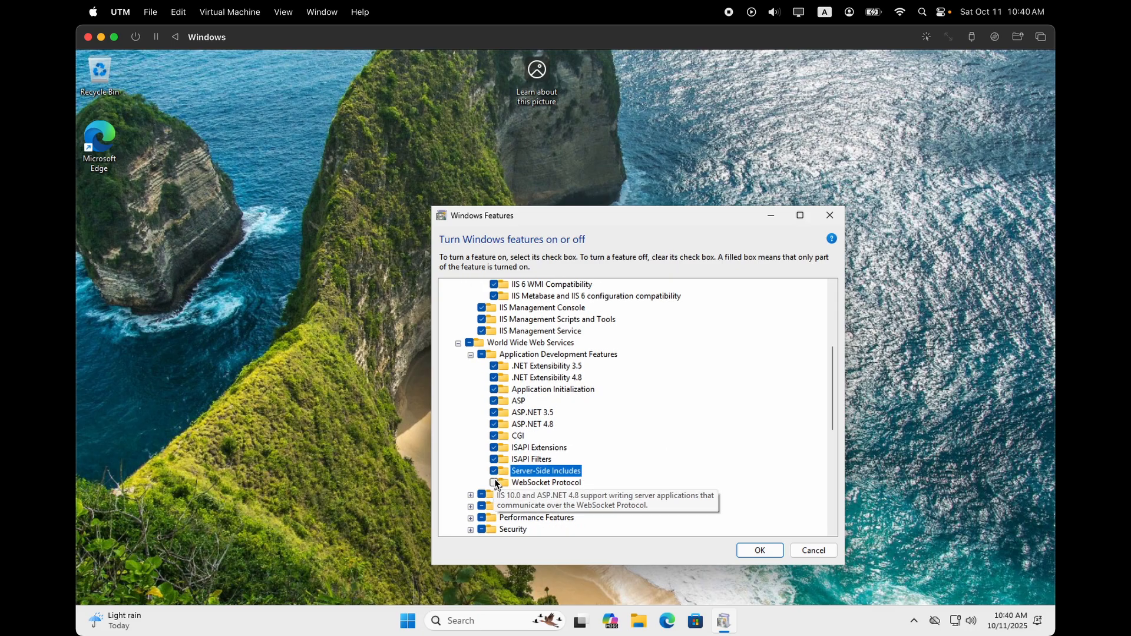
left_click(495, 483)
Under Common HTTP Features, enable HTTP Redirection and WebDAV Publishing.
scroll(548, 464, "down", 1)
scroll(549, 463, "down", 2)
left_click(470, 424)
scroll(496, 446, "down", 2)
left_click(494, 400)
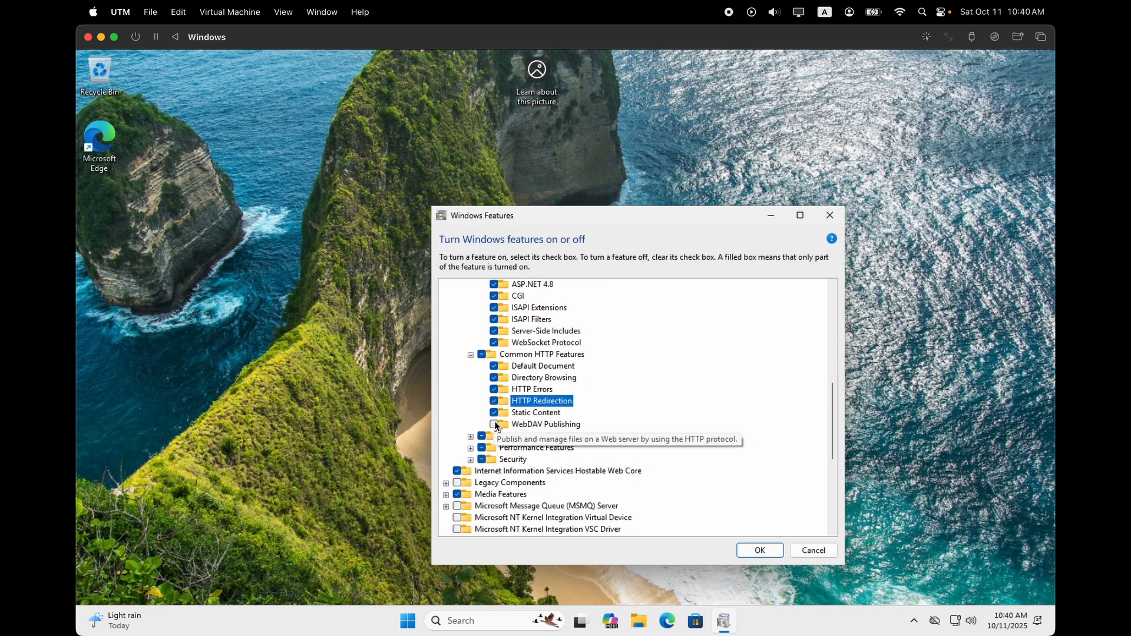
left_click(494, 424)
Enable Custom Logging, Logging Tools, ODBC Logging, Request Monitor, Tracing and Dynamic Content Compression.
left_click(470, 436)
scroll(474, 439, "down", 4)
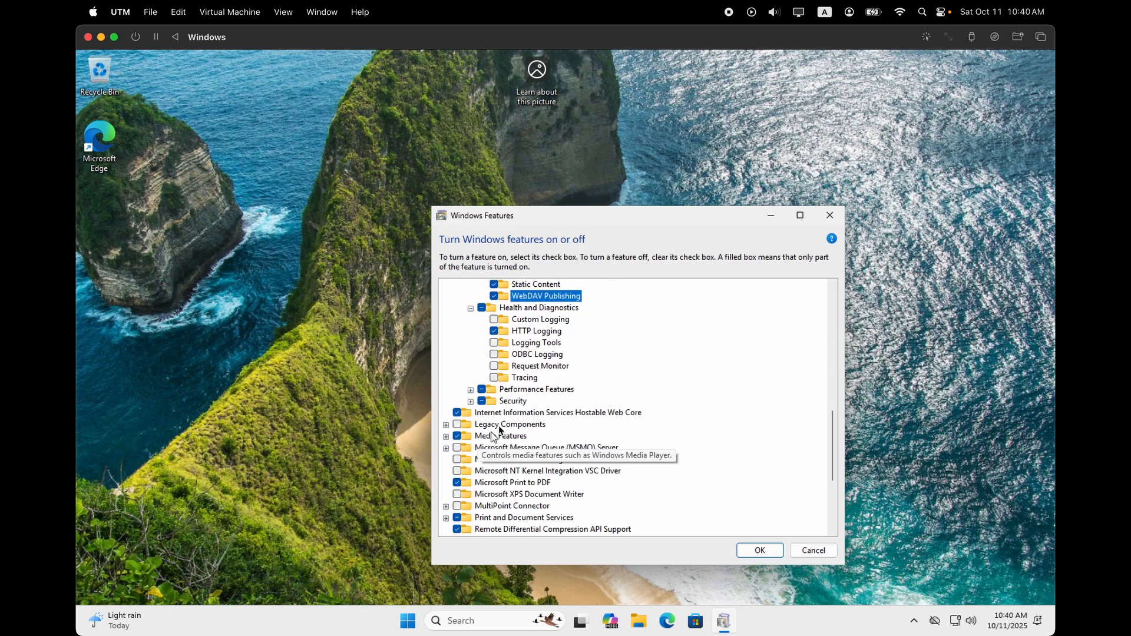
left_click(494, 319)
left_click(494, 342)
left_click(494, 354)
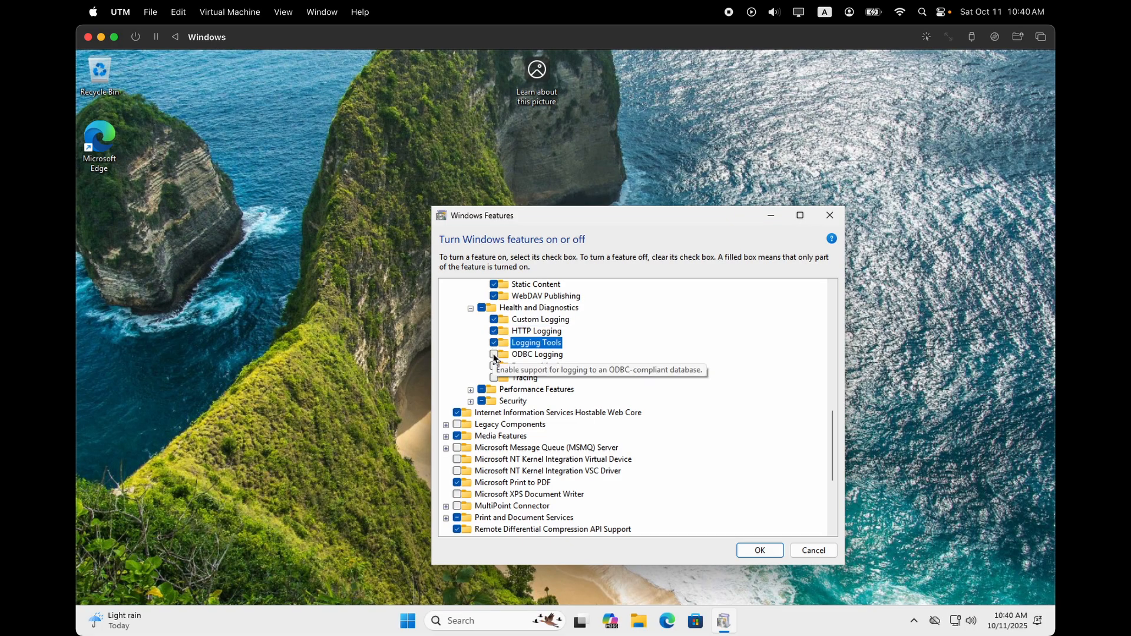
left_click(494, 365)
left_click(494, 378)
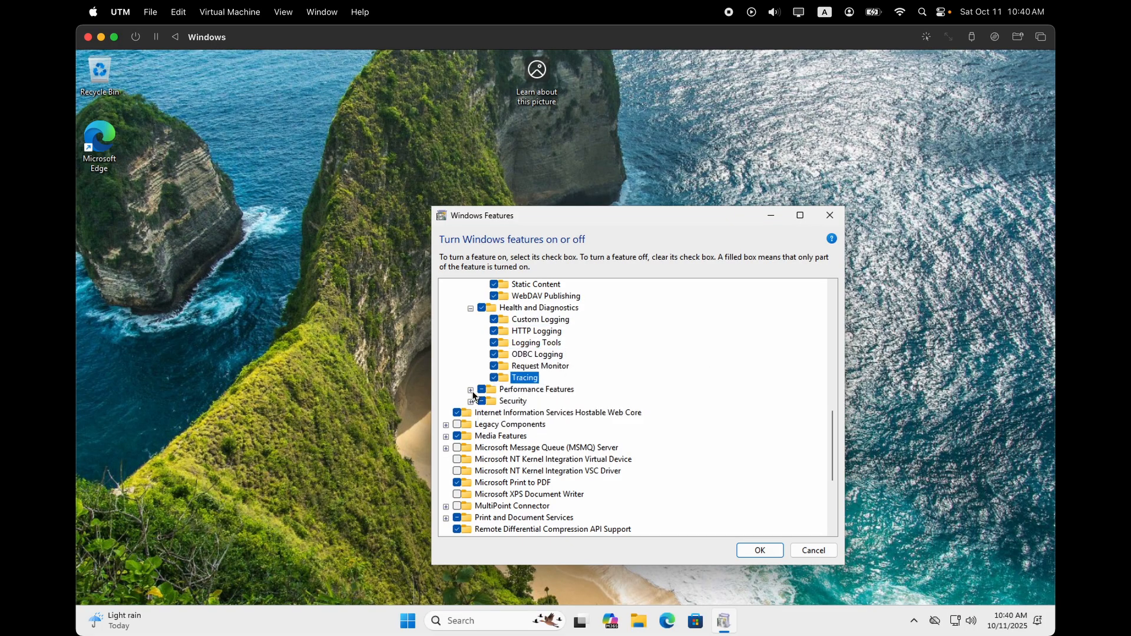
left_click(471, 390)
left_click(494, 401)
Enable every Security option, from Basic Authentication through IP Security and Request Filtering to Windows Authentication.
left_click(471, 425)
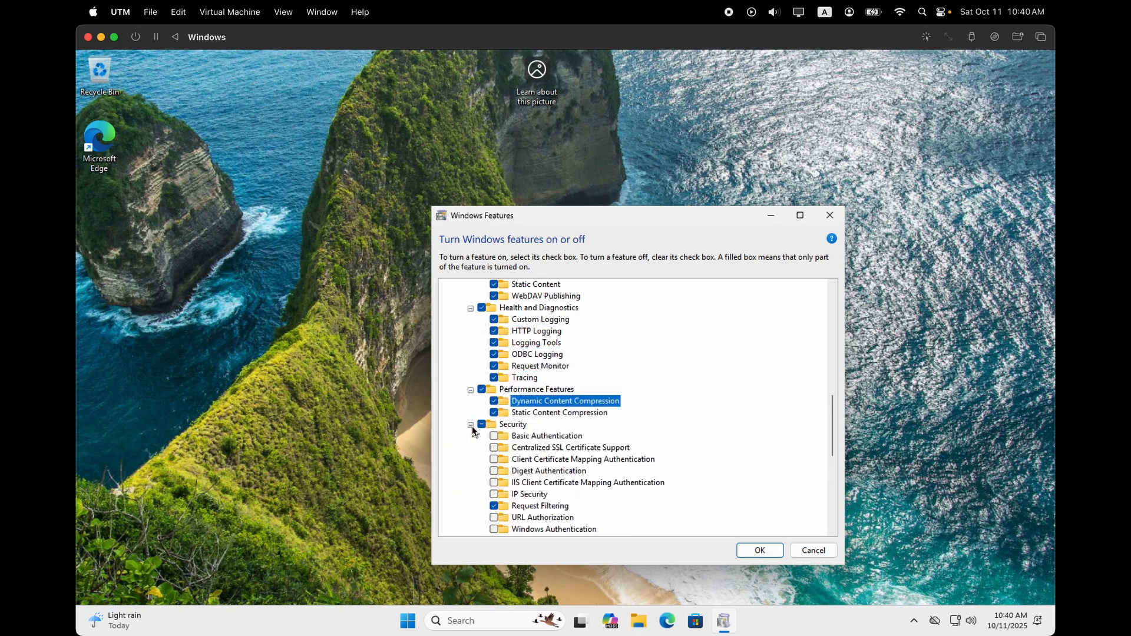
left_click(494, 436)
scroll(495, 406, "down", 2)
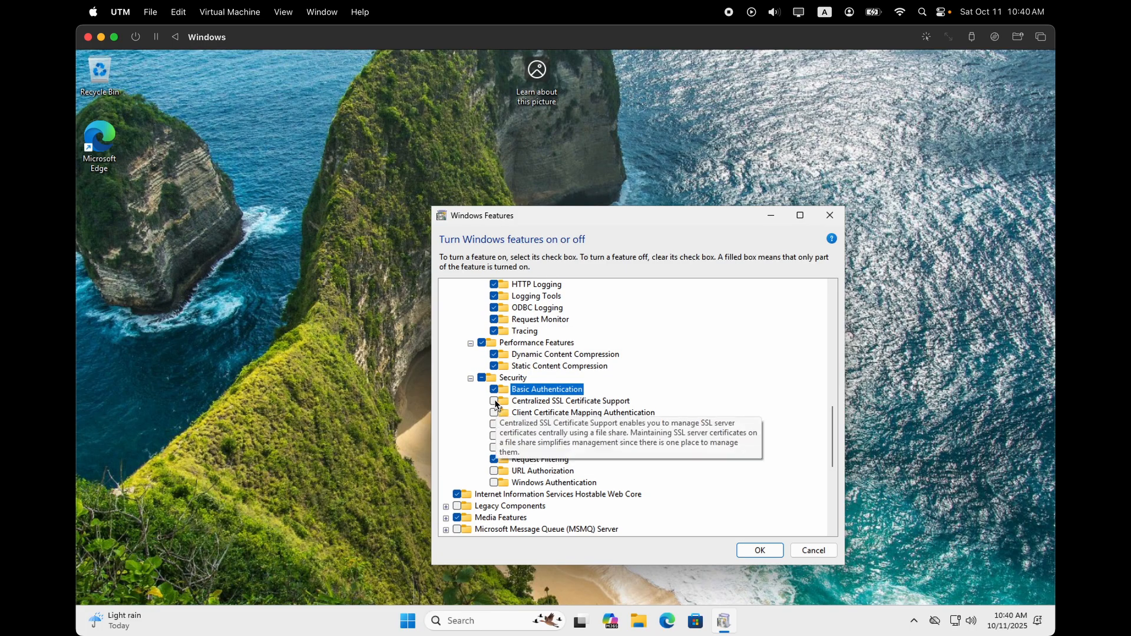
left_click(494, 401)
left_click(494, 412)
left_click(494, 424)
left_click(494, 435)
left_click(495, 448)
left_click(494, 459)
left_click(494, 471)
left_click(494, 482)
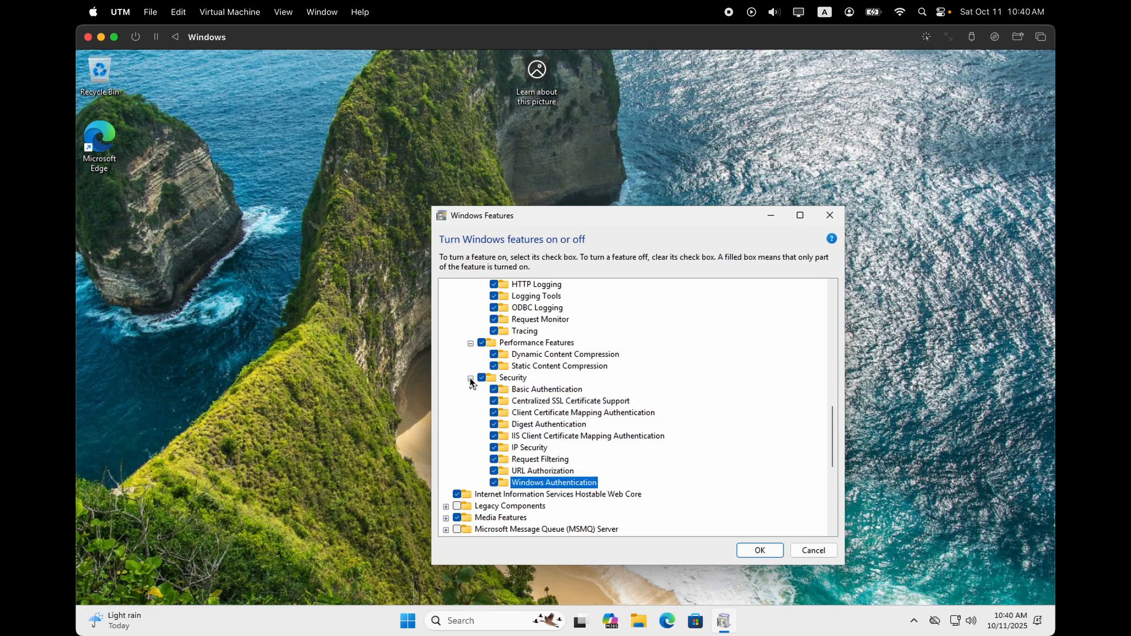
Collapse the expanded feature groups back to the top-level Internet Information Services entry.
left_click(471, 379)
left_click(470, 344)
scroll(477, 359, "down", 4)
scroll(478, 358, "up", 14)
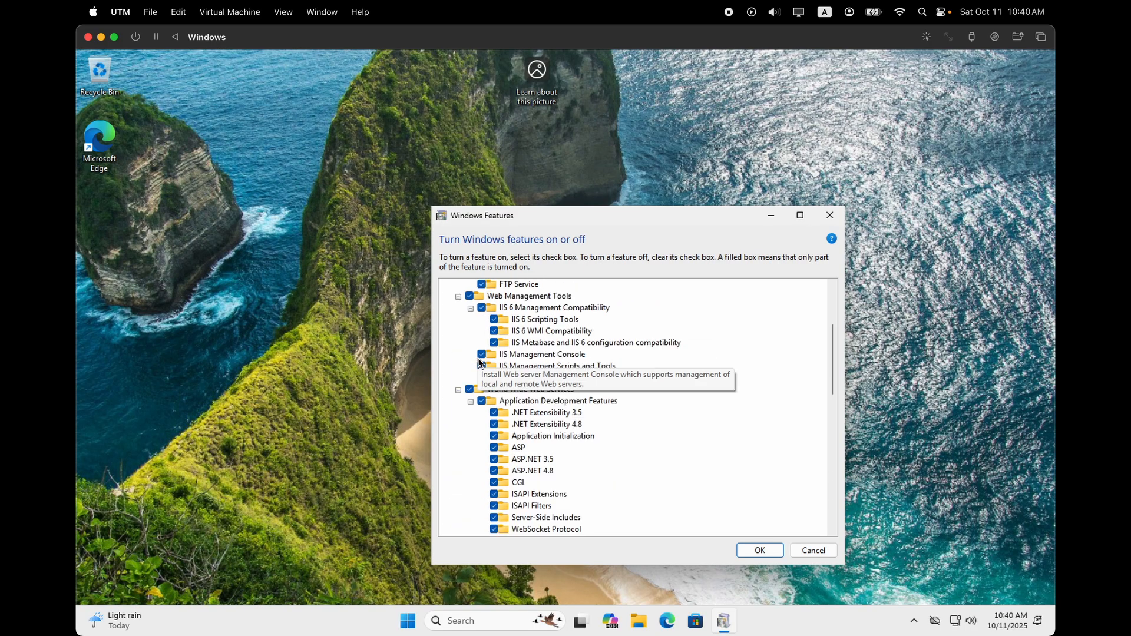
left_click(471, 401)
left_click(458, 389)
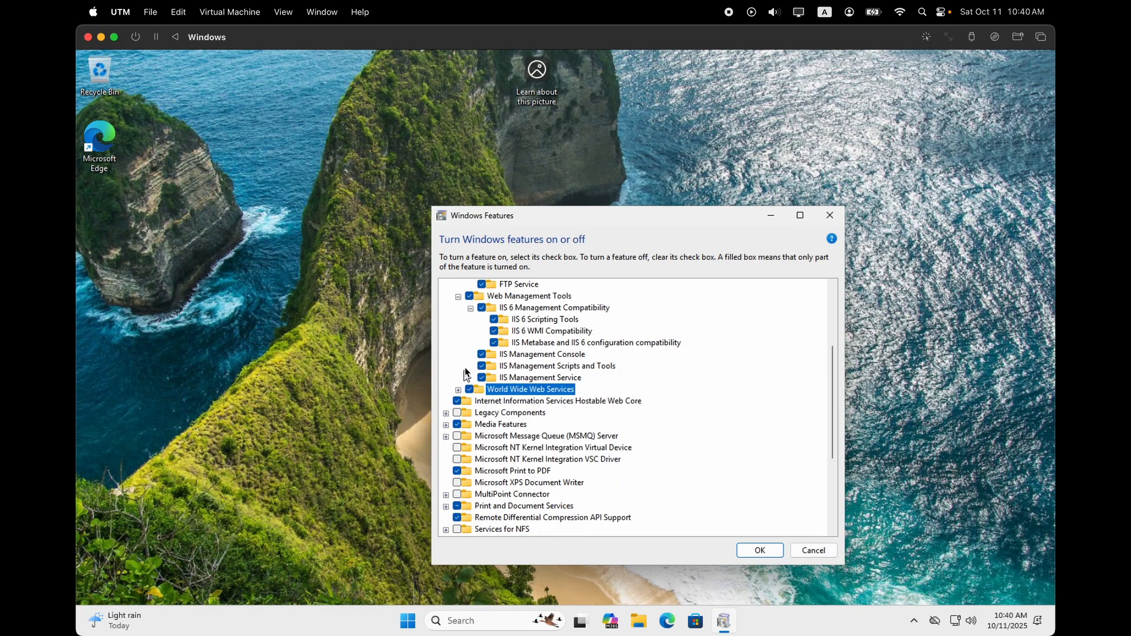
left_click(458, 296)
scroll(460, 330, "down", 2)
scroll(460, 338, "up", 3)
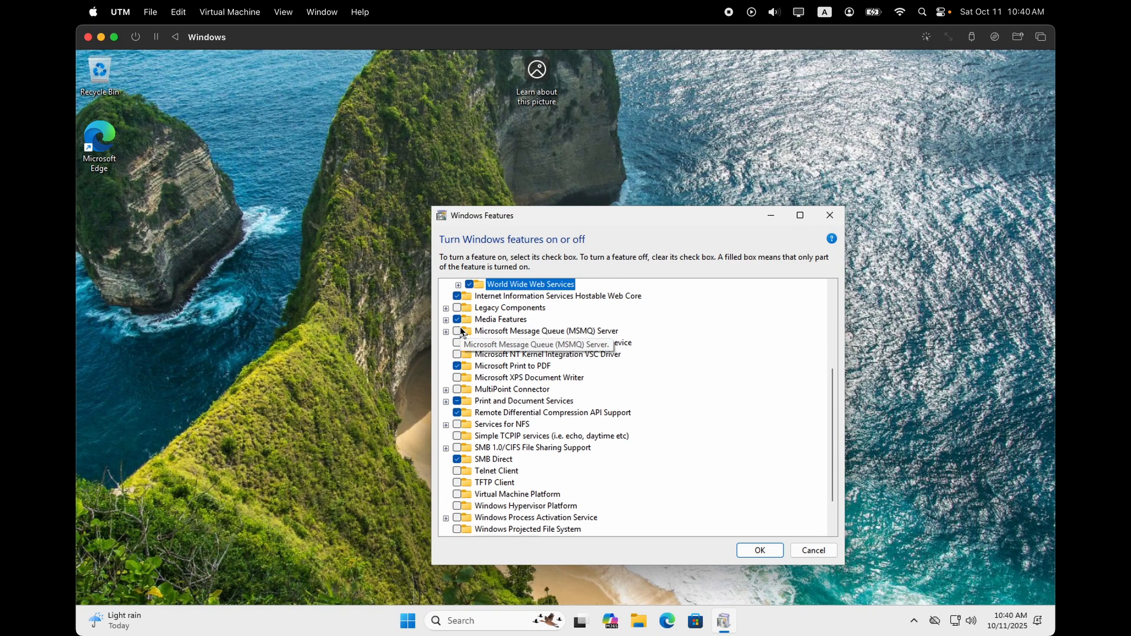
left_click(458, 344)
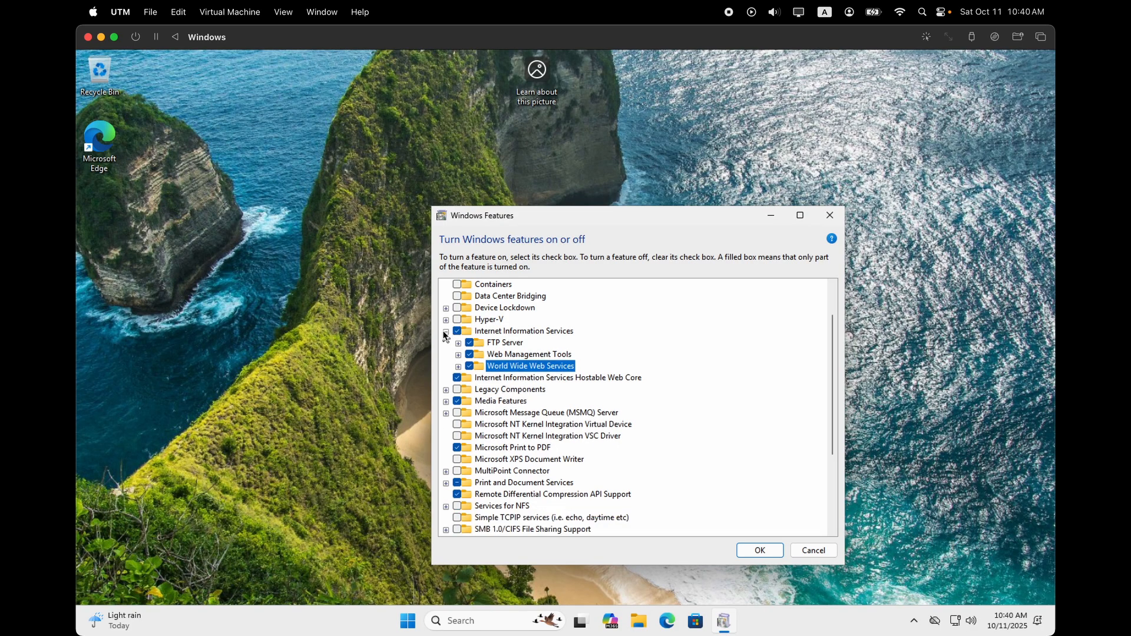
left_click(445, 332)
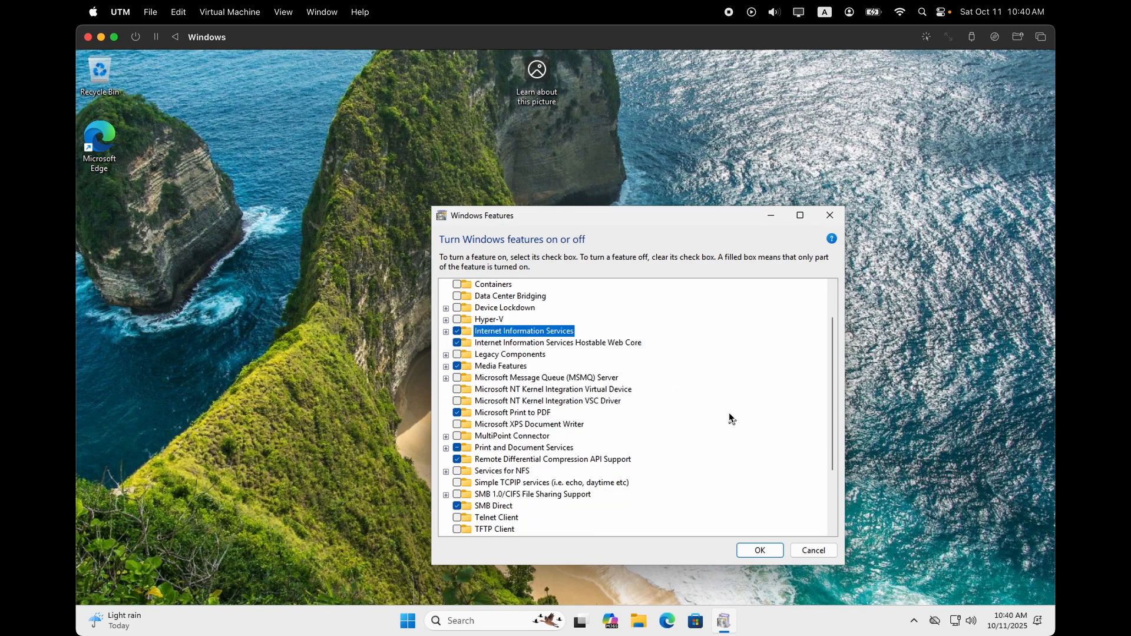
Apply the feature changes, letting Windows Update download the required files.
left_click(765, 550)
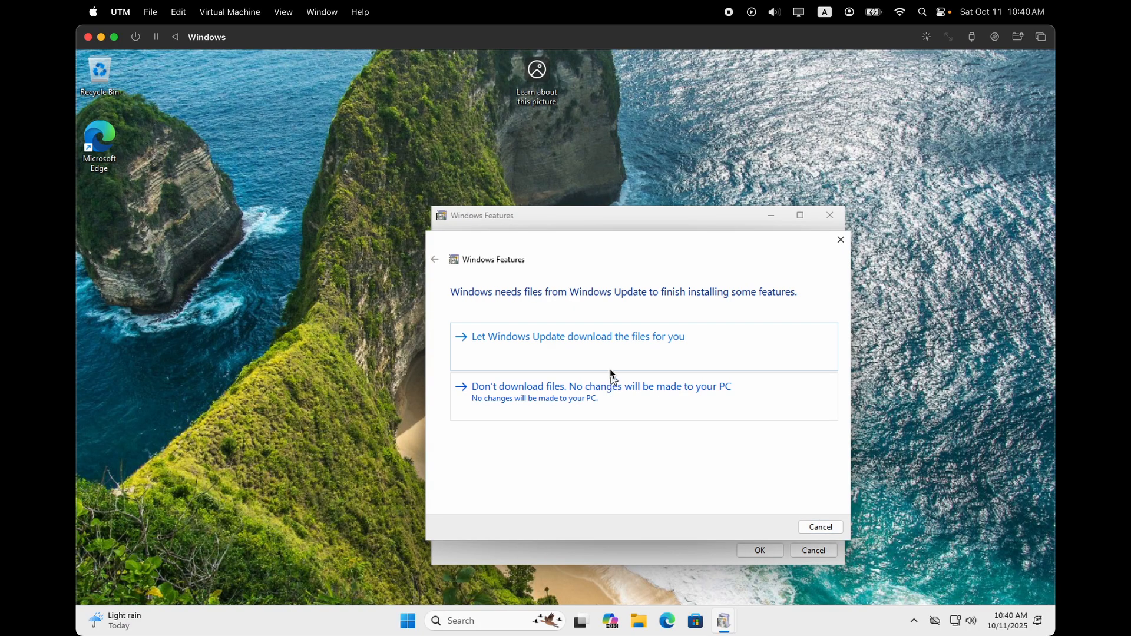
left_click(615, 349)
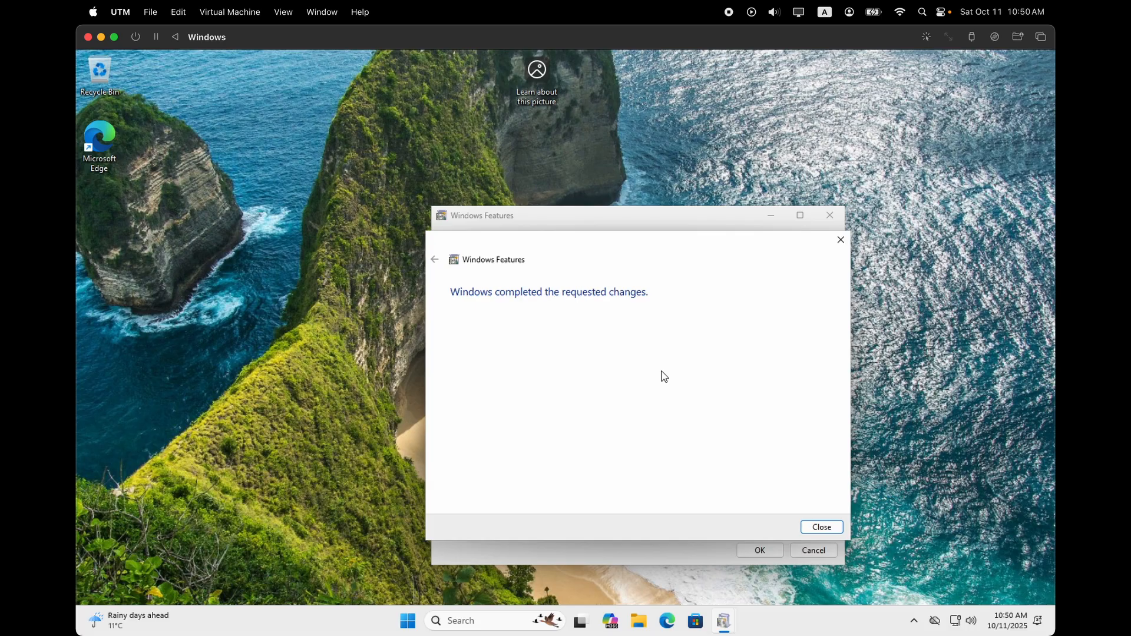
Close the completed dialog, download the 64-bit SQL2025-SSEI-Eval.exe installer and show it in Downloads.
left_click(838, 531)
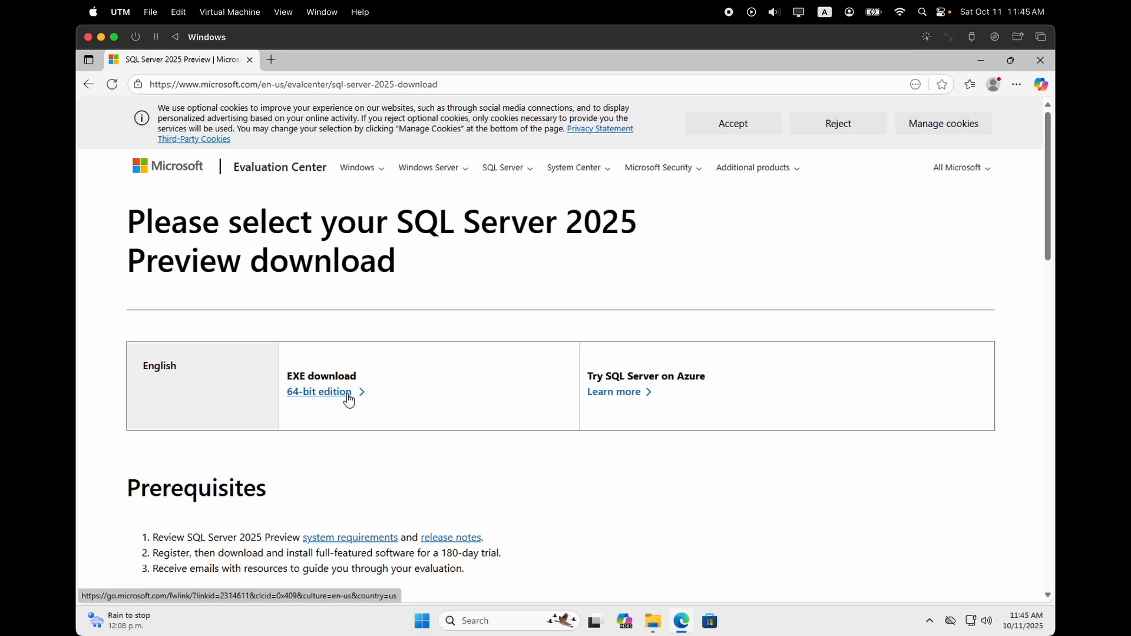
left_click(347, 394)
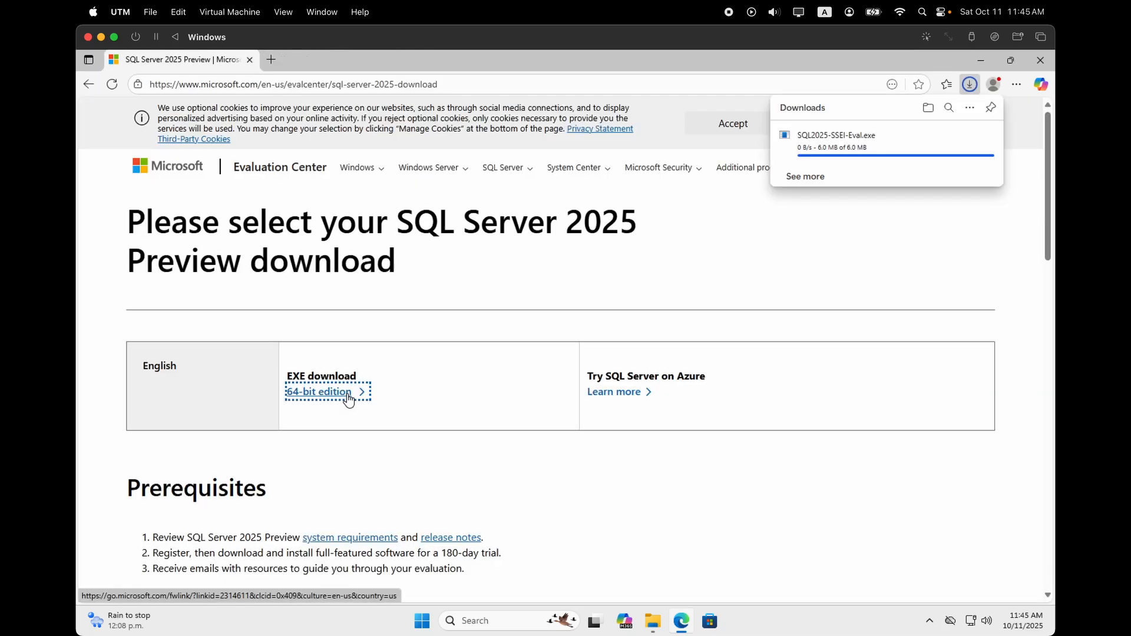
left_click(966, 137)
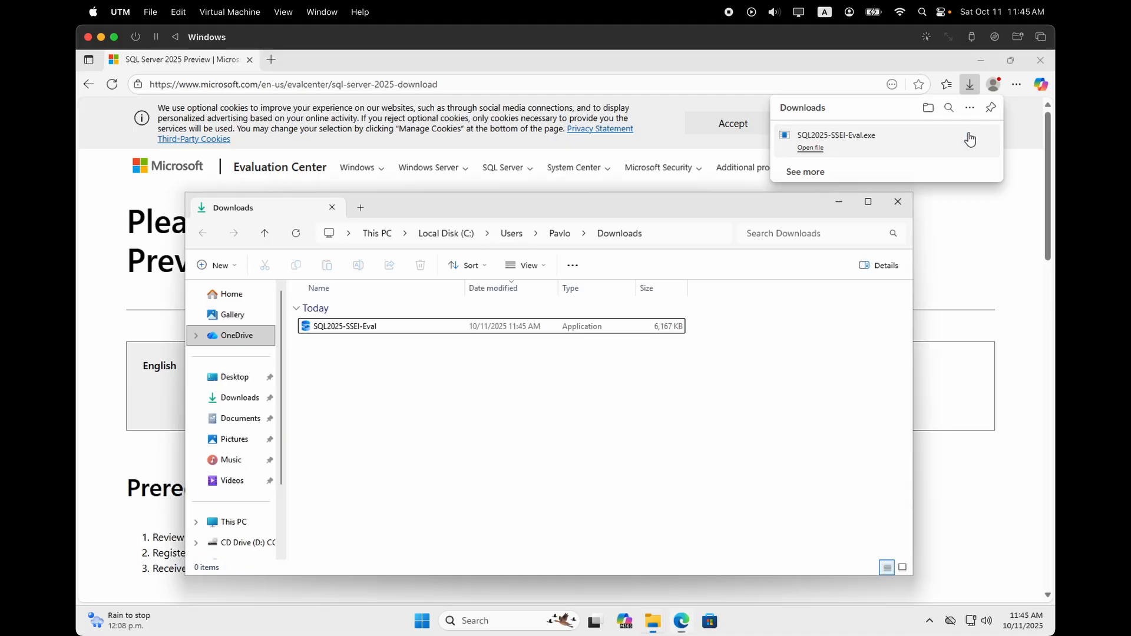
Run SQL2025-SSEI-Eval as a Basic install to the default location, then connect to check the version.
double_click(339, 327)
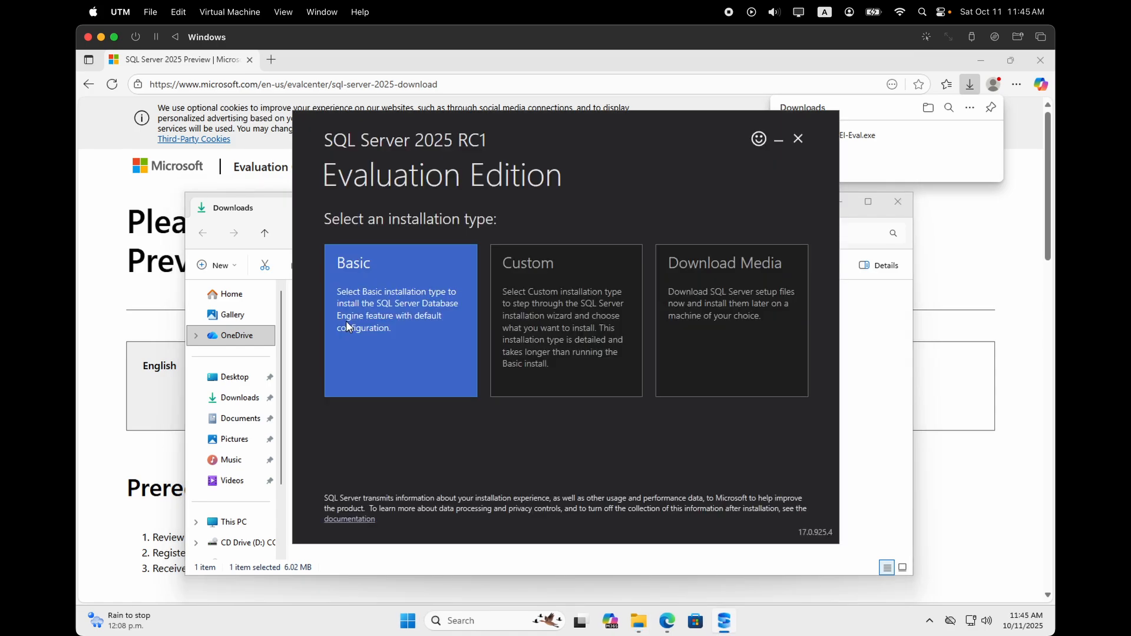
left_click(387, 329)
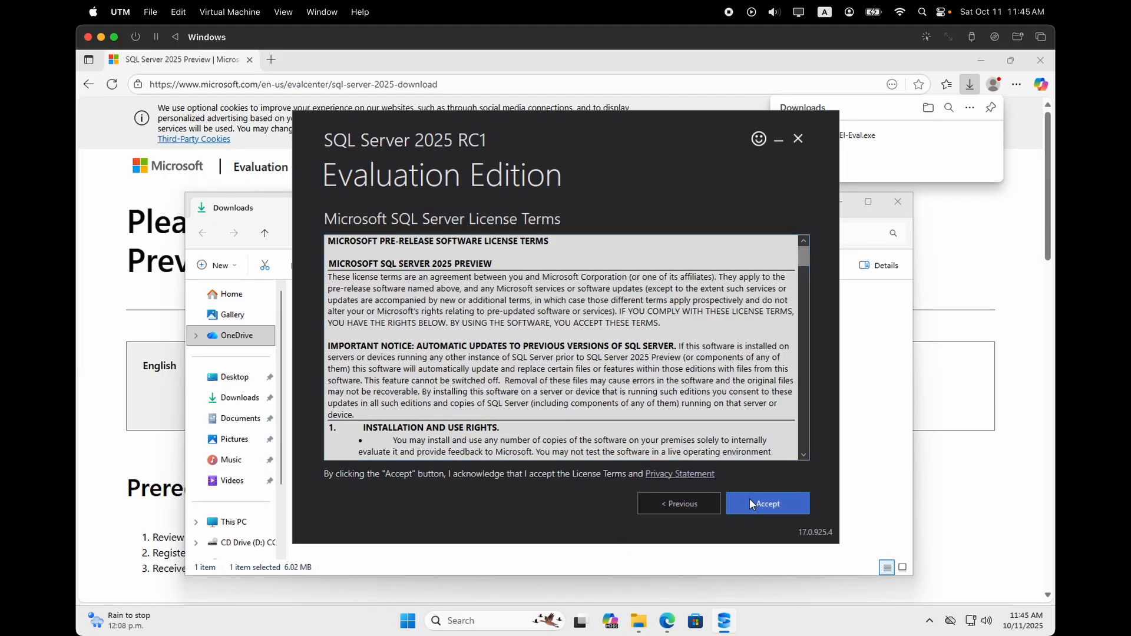
left_click(751, 502)
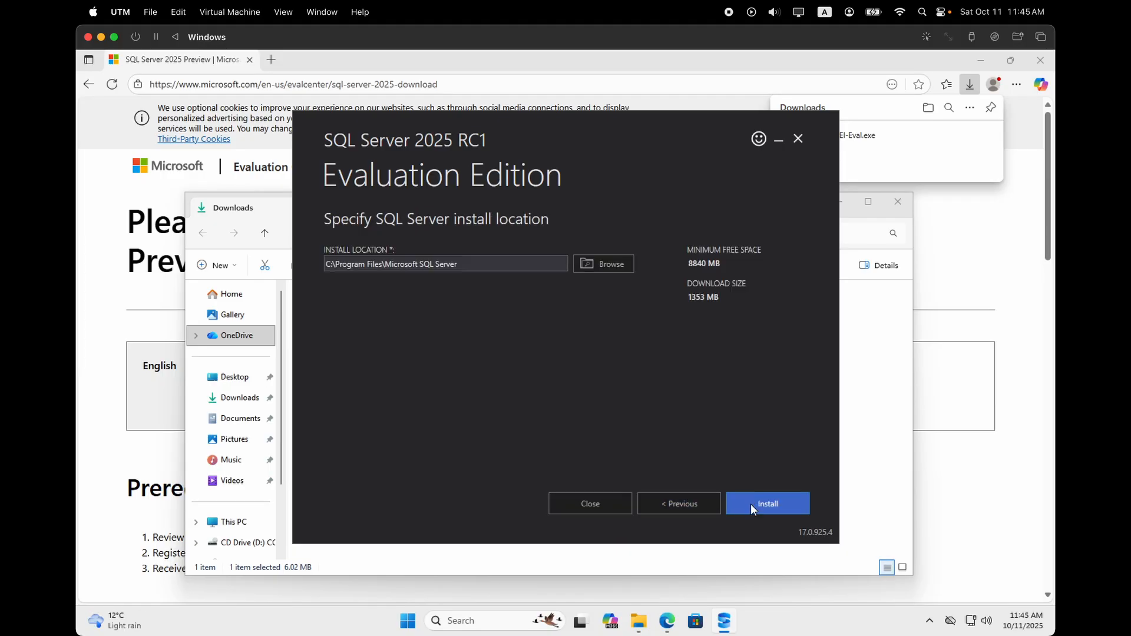
left_click(750, 503)
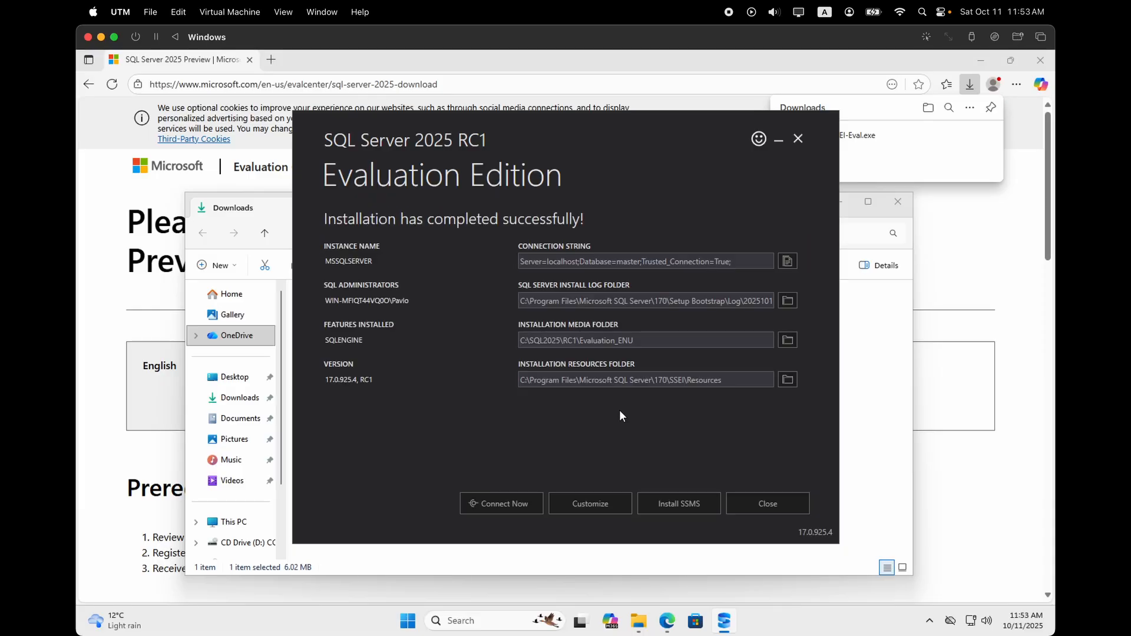
left_click(496, 503)
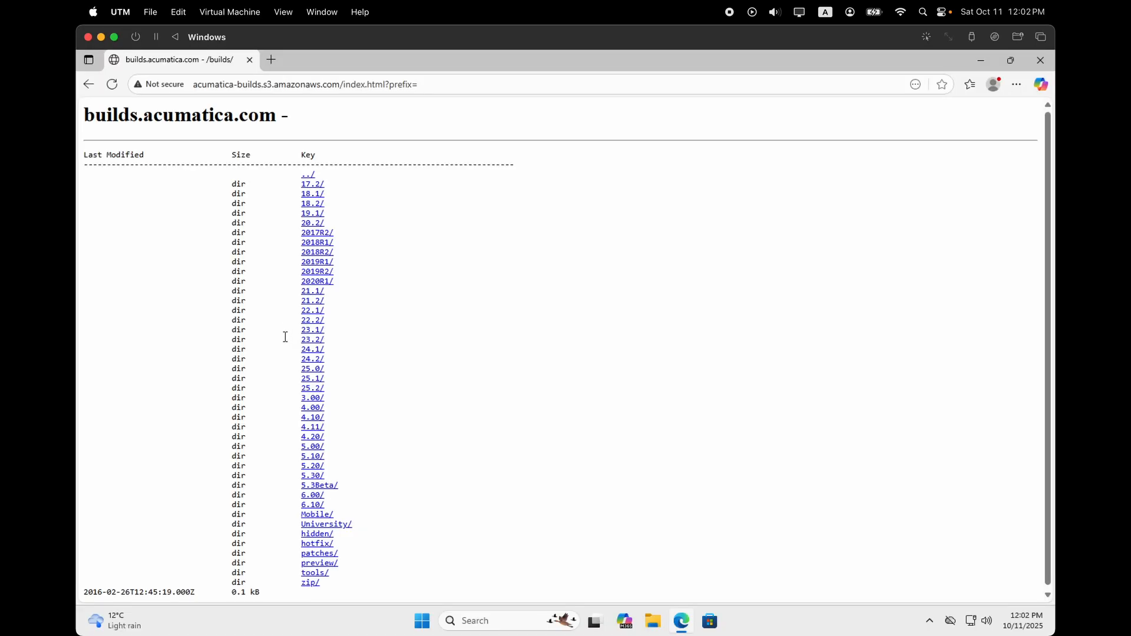
Browse 25.2/25.200.0248/AcumaticaERP, download AcumaticaERPInstall.msi and show it in its folder.
left_click(312, 388)
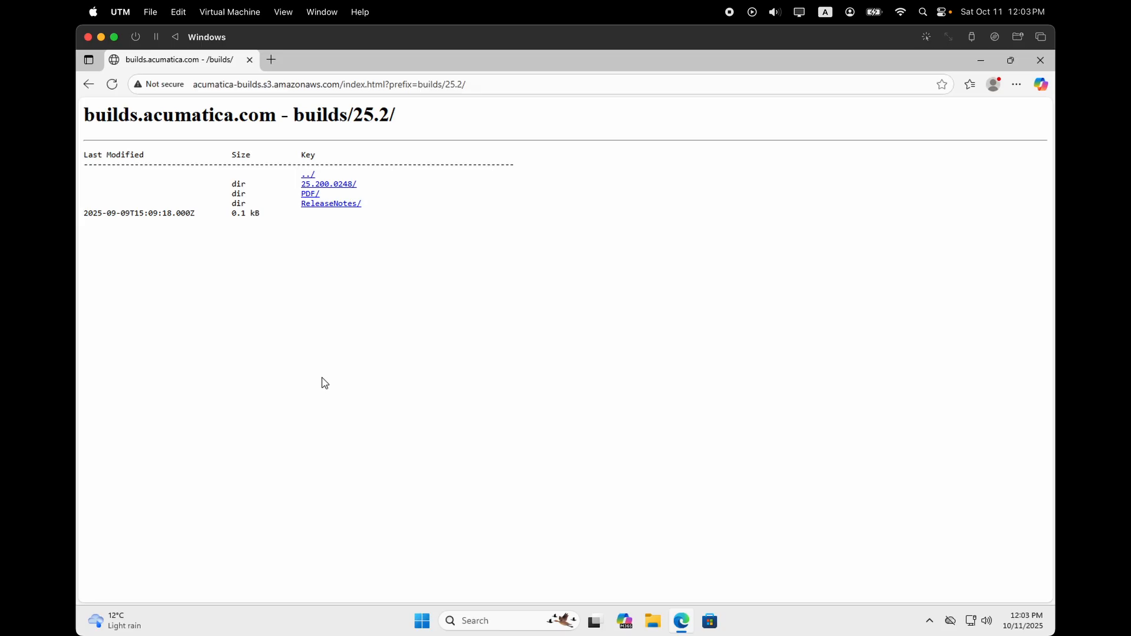
left_click(335, 185)
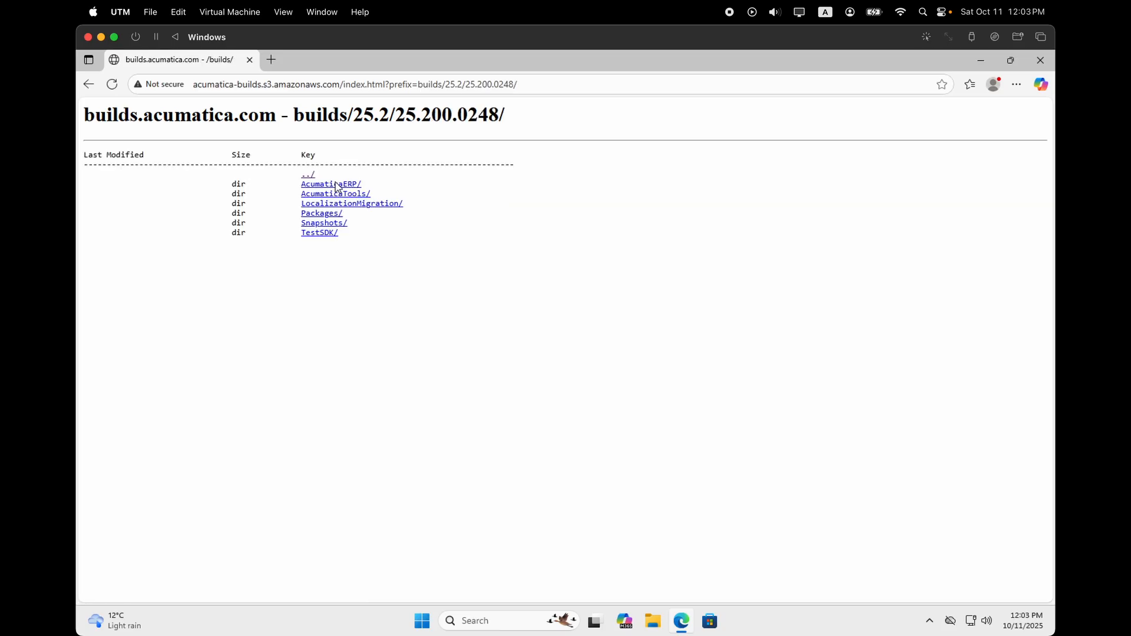
left_click(338, 184)
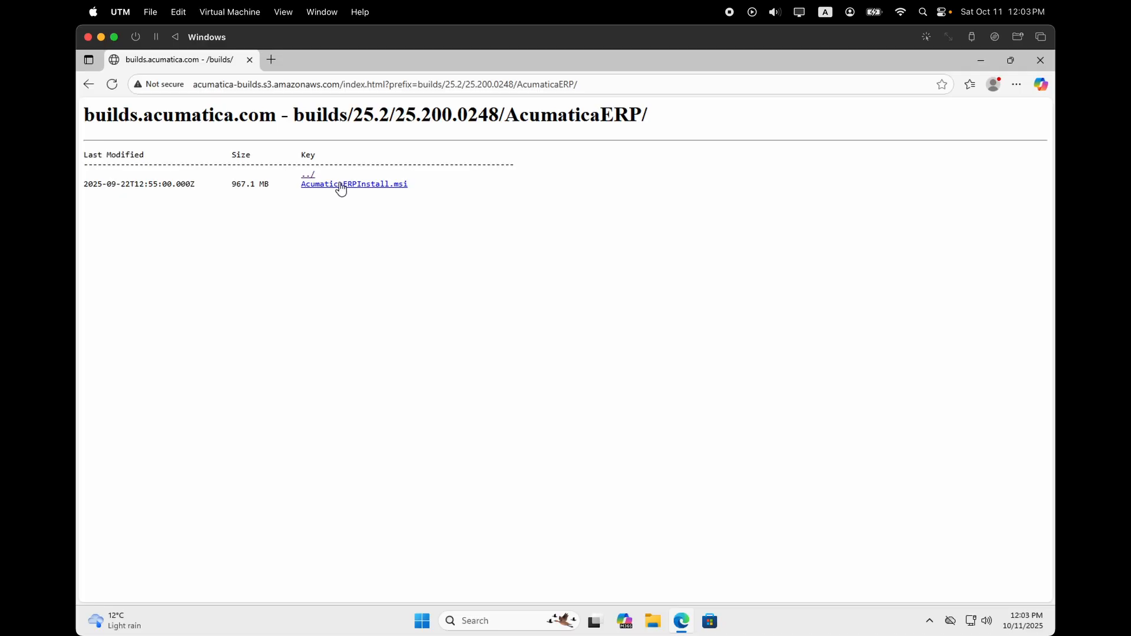
left_click(344, 185)
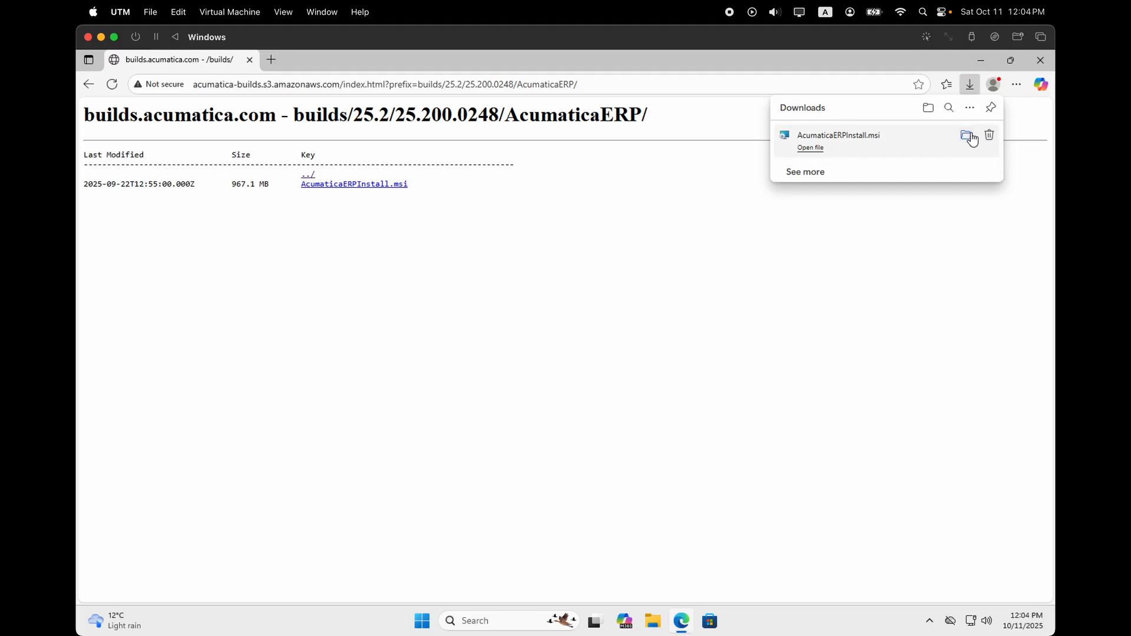
left_click(970, 134)
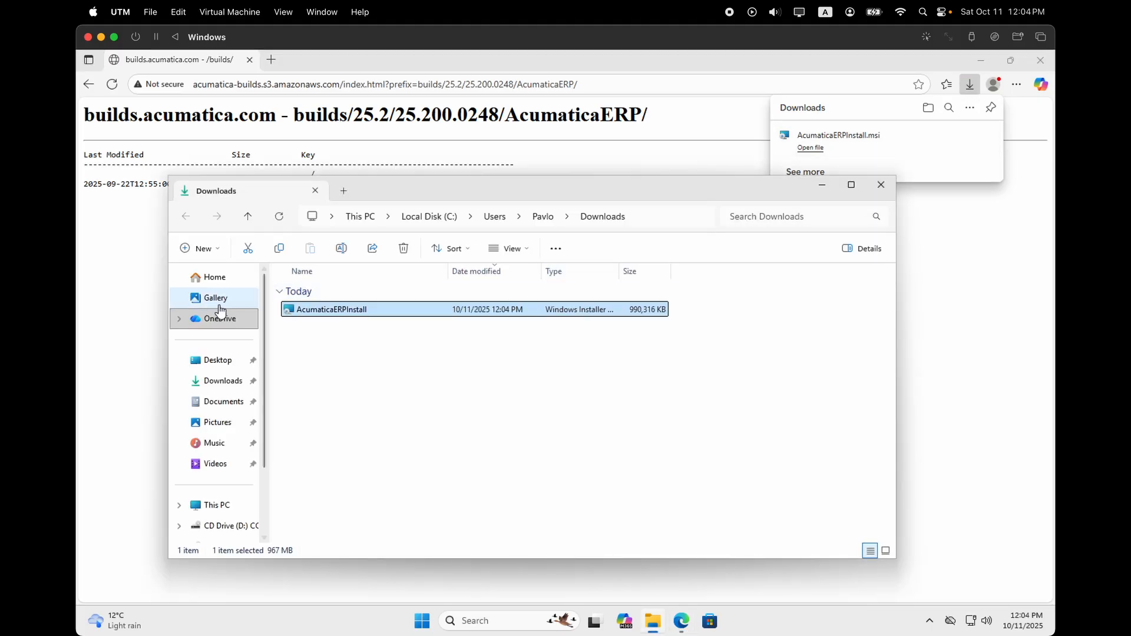
Launch the Acumatica ERP installer, accept the license, and include Debugger Tools, DeviceHub and Report Designer.
double_click(312, 309)
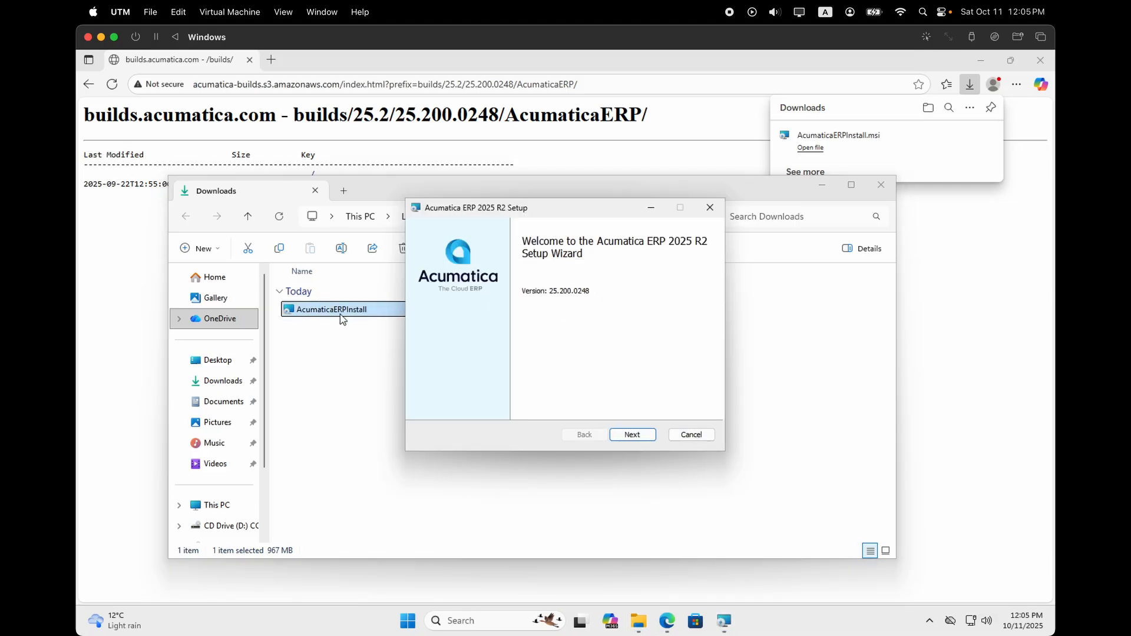
left_click(639, 434)
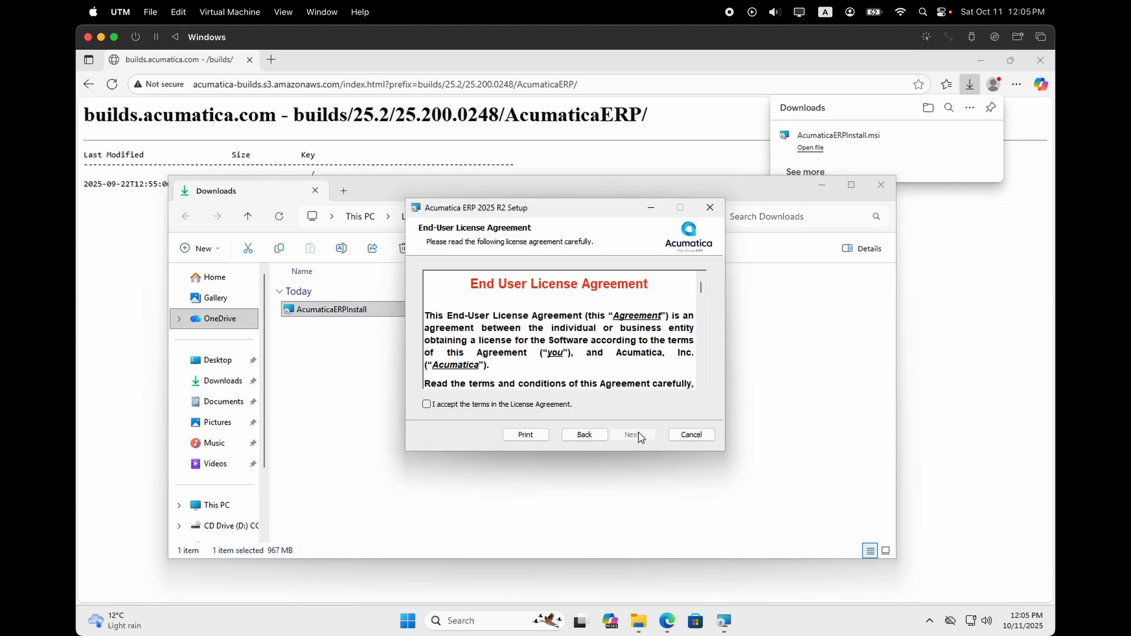
left_click(428, 404)
left_click(632, 435)
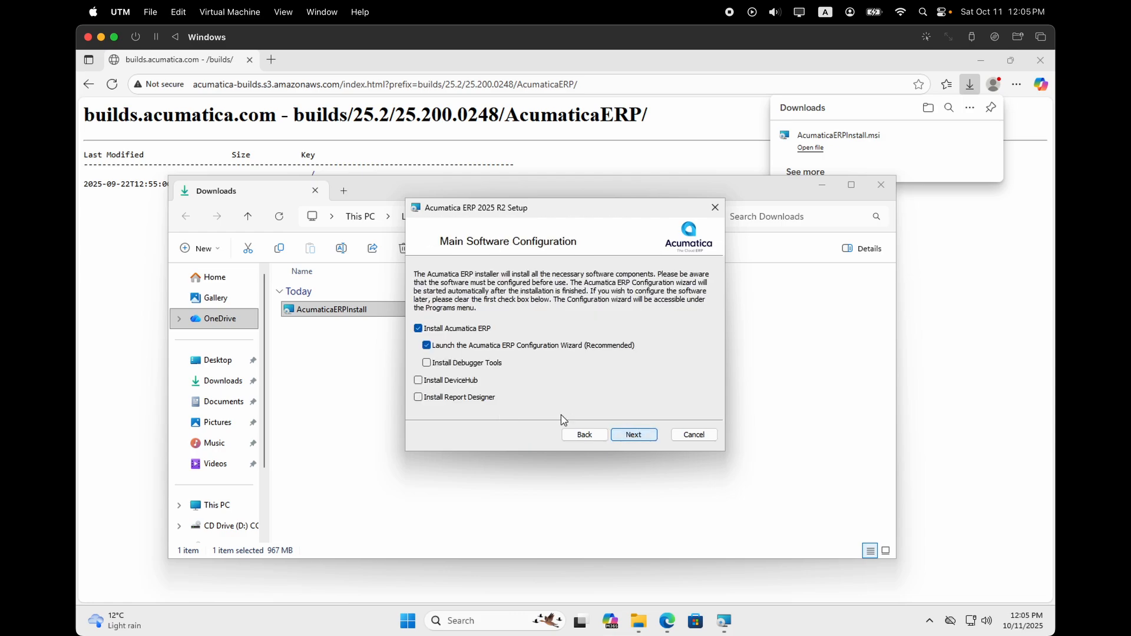
left_click(426, 363)
left_click(419, 379)
left_click(418, 397)
Keep the default C:\Program Files\Acumatica ERP\ folder and start the 2025 R2 installation.
left_click(634, 434)
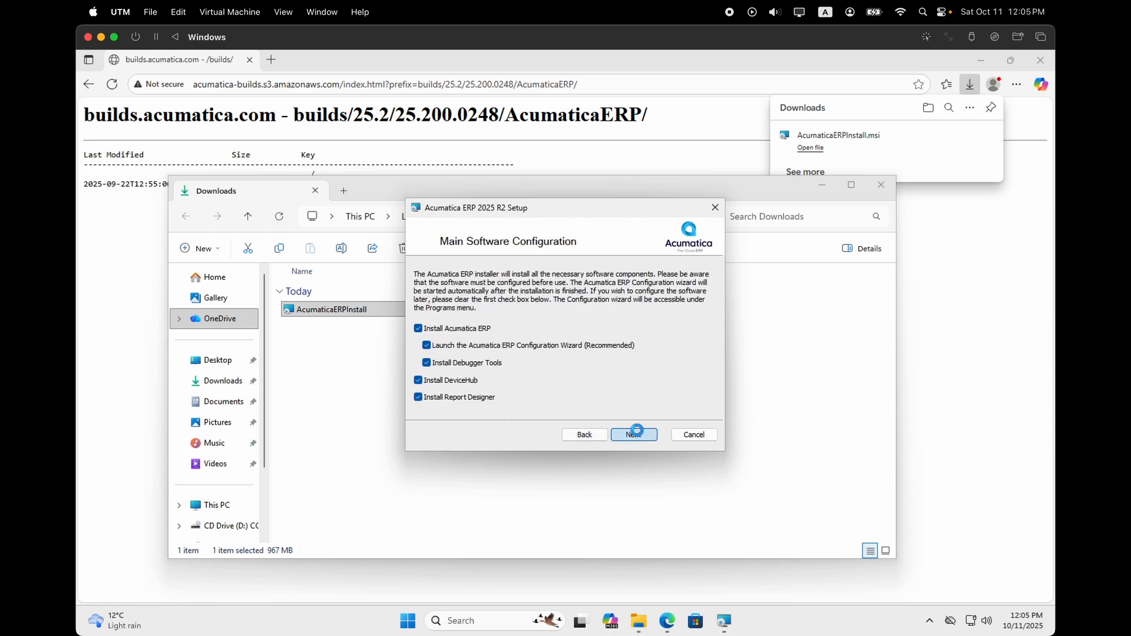
left_click(636, 431)
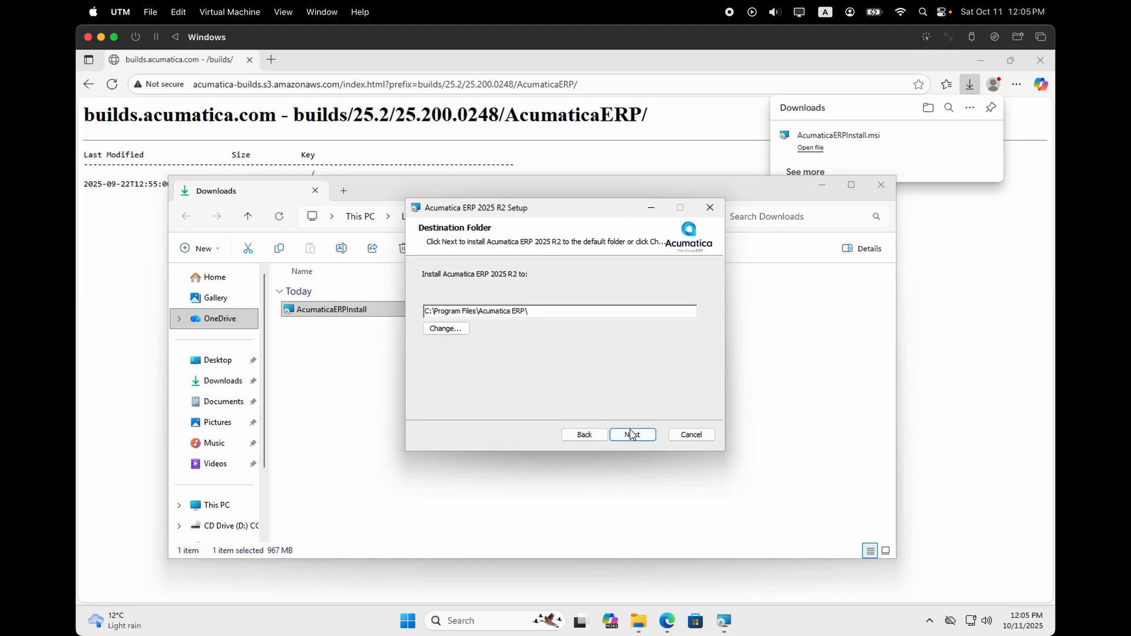
left_click(631, 434)
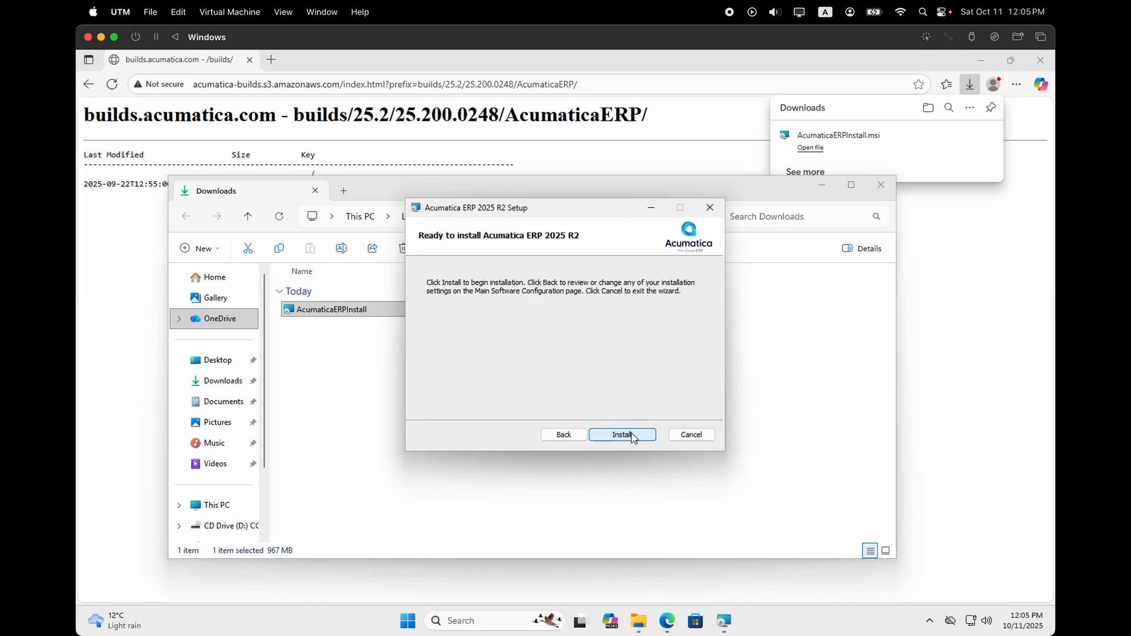
left_click(631, 435)
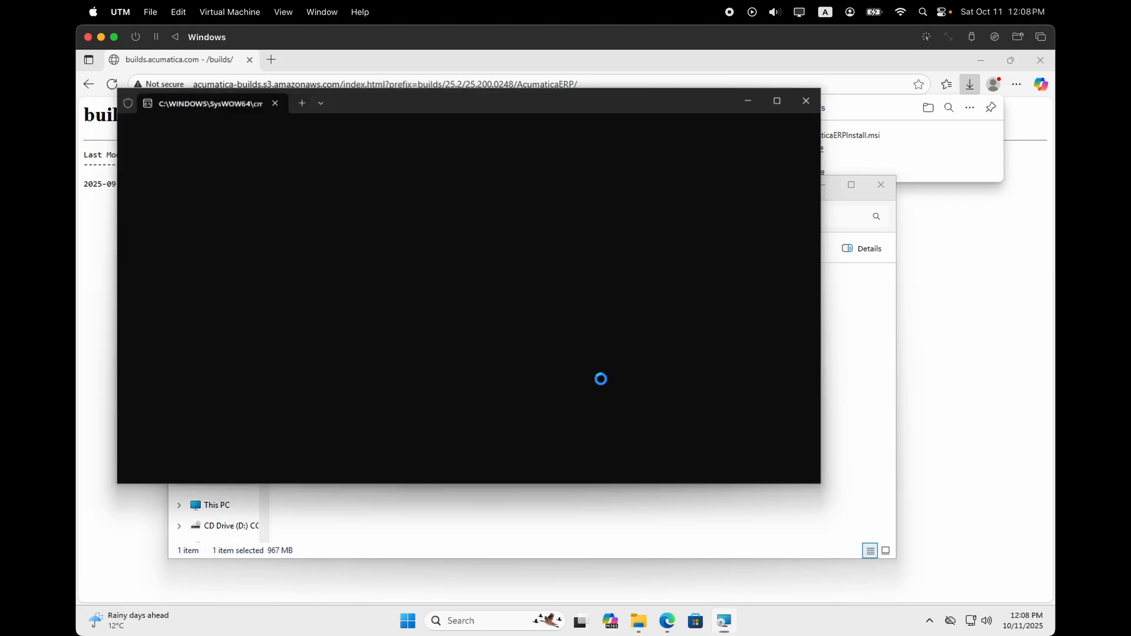
Close the finished setup and launch Acumatica ERP Configuration from a search for 'acumatica'.
left_click(626, 434)
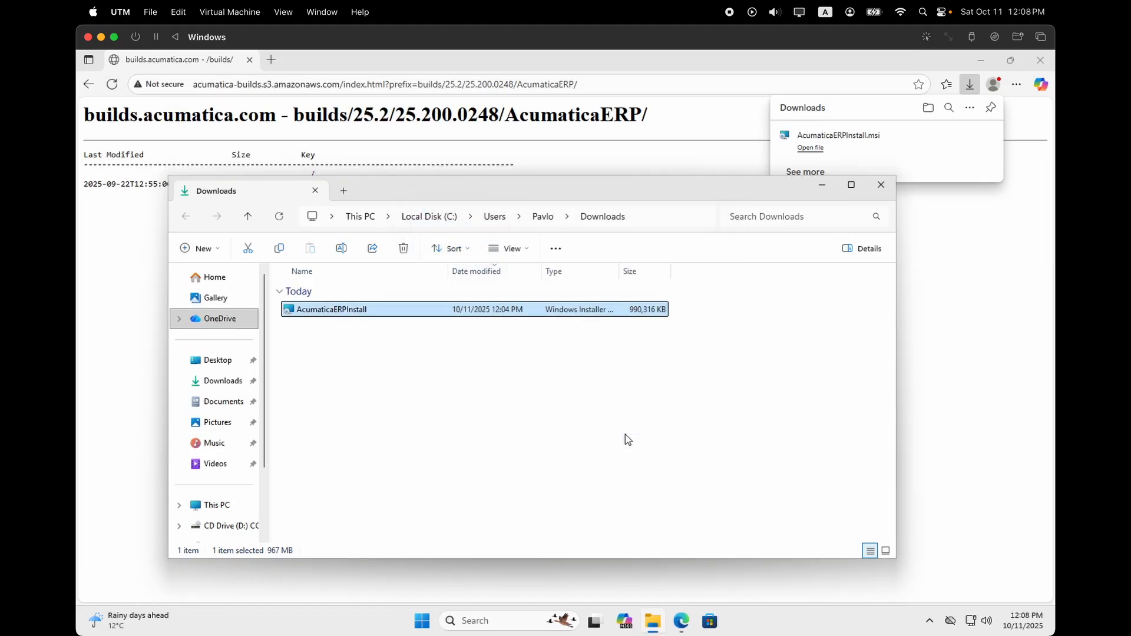
left_click(494, 622)
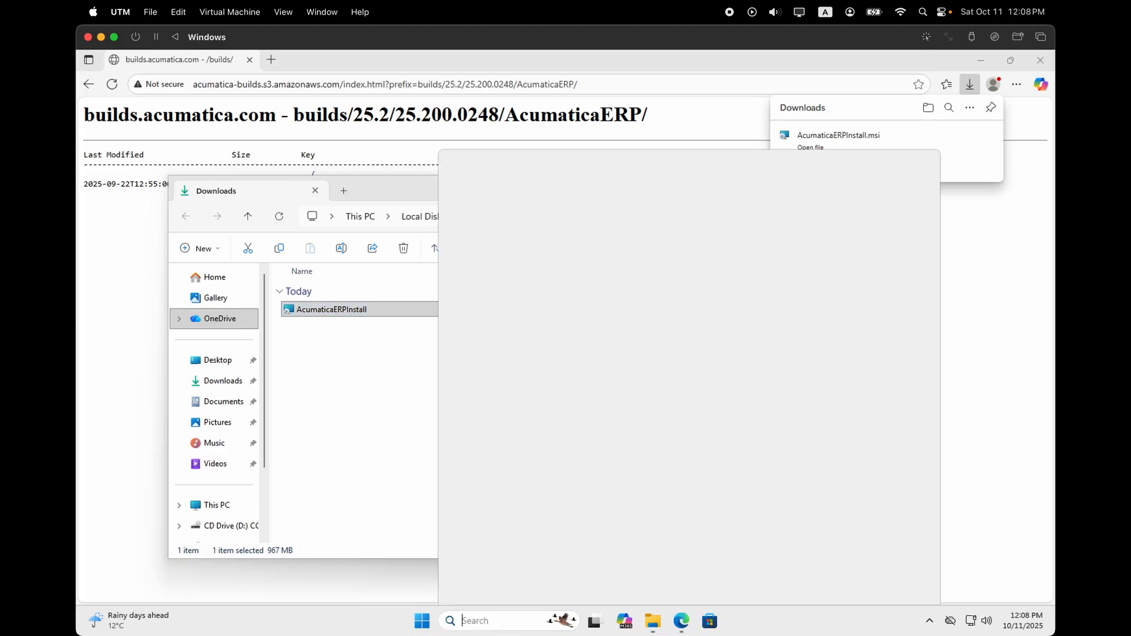
type("acumatica")
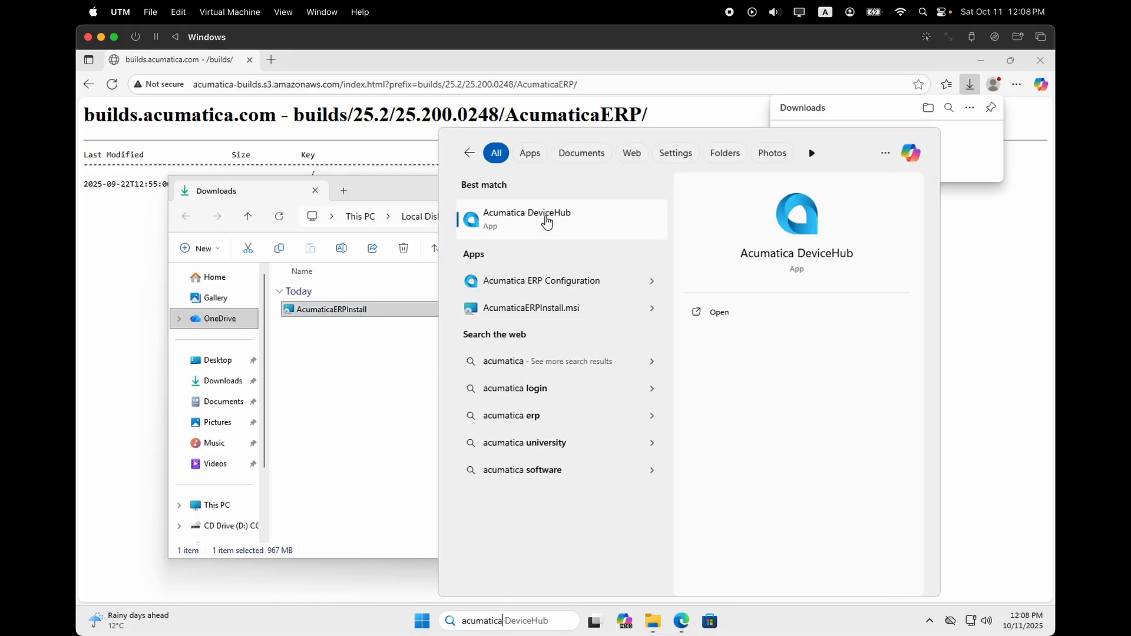
left_click(536, 286)
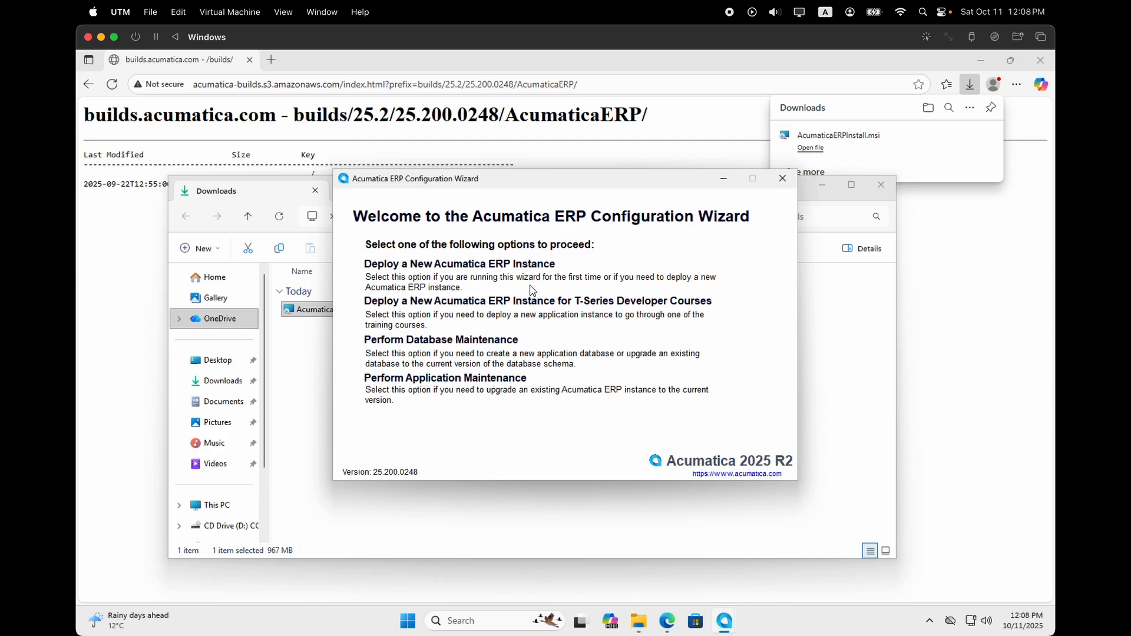
Deploy a new instance on the local server with new database AcumaticaDB and Company tenant loaded with T100 data.
left_click(521, 264)
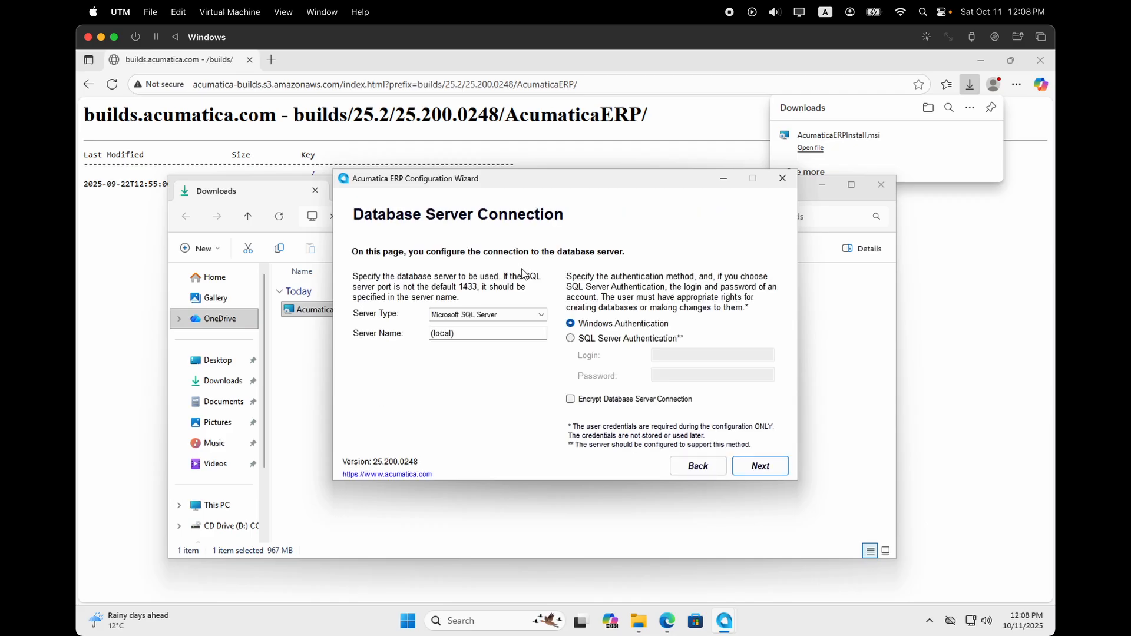
left_click(739, 463)
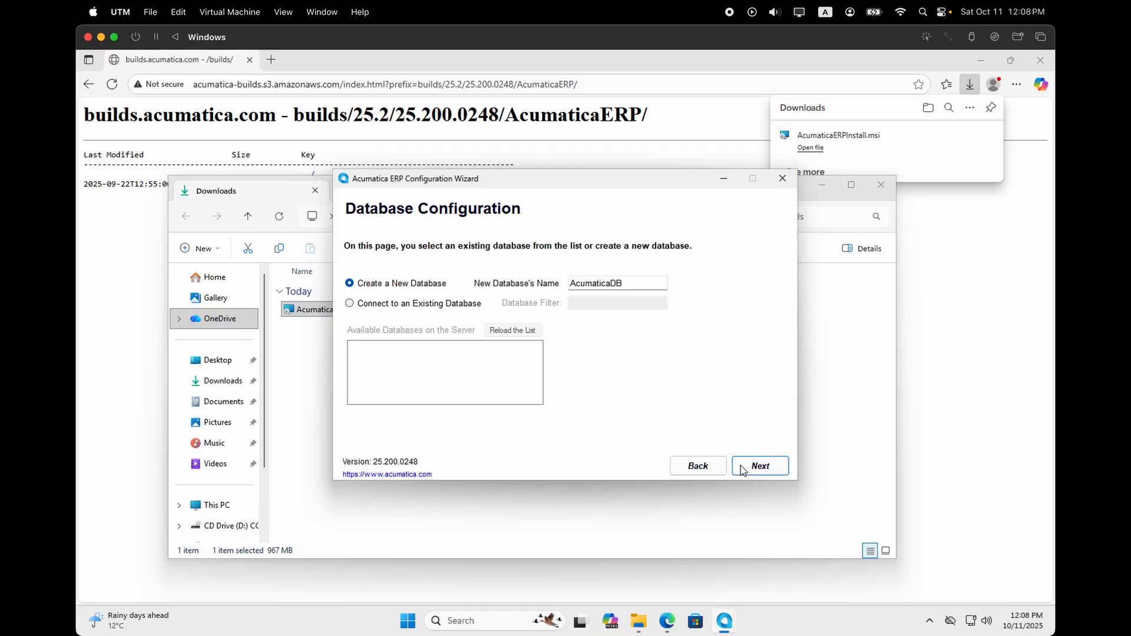
left_click(742, 468)
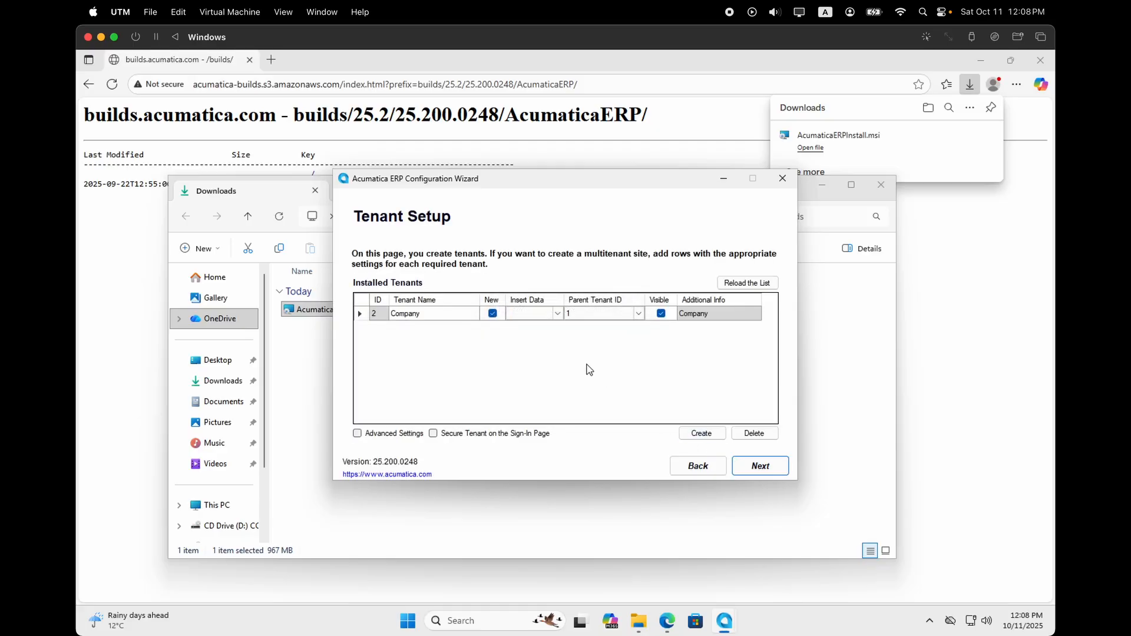
left_click(555, 314)
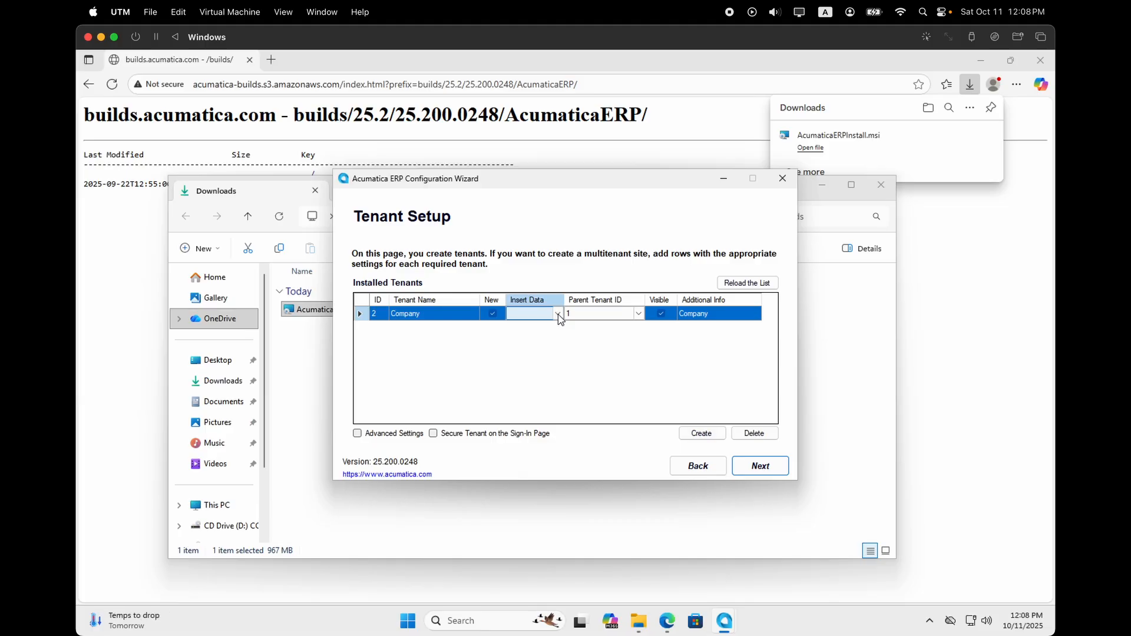
left_click(558, 318)
left_click(553, 346)
left_click(760, 468)
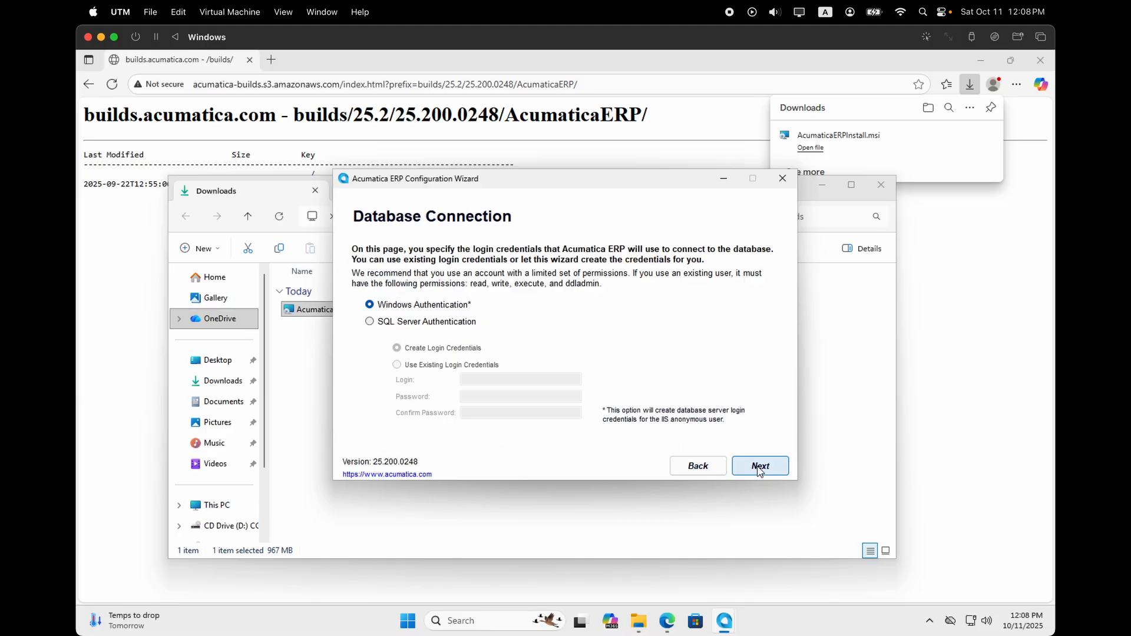
left_click(760, 468)
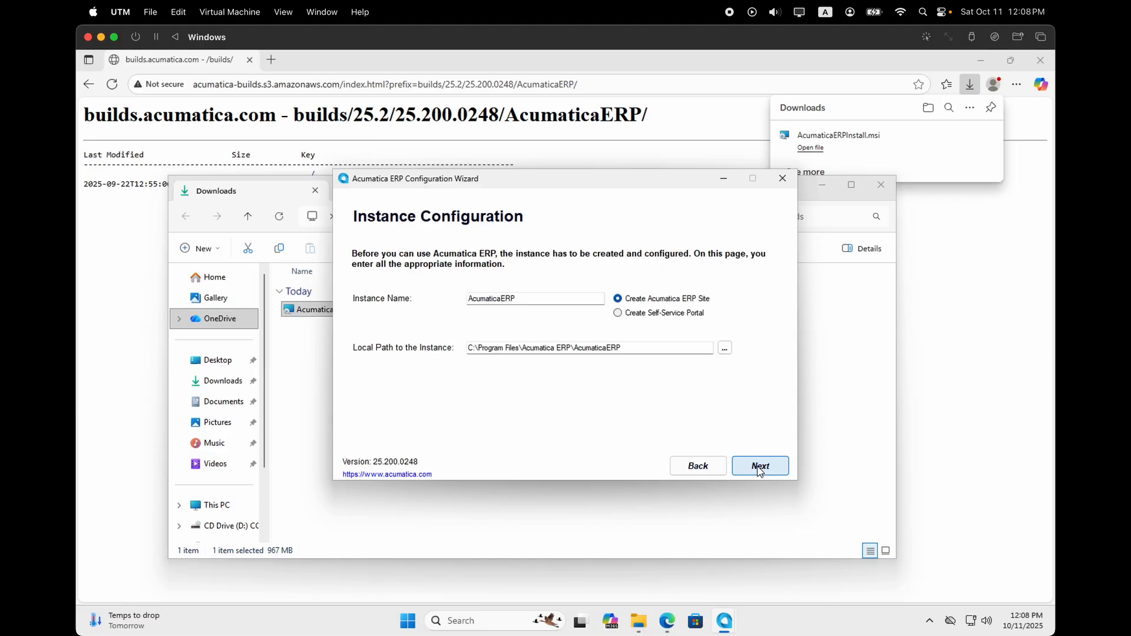
Rename the instance to 25R2T100Sandbox and confirm the local path.
left_click(530, 298)
type("25R")
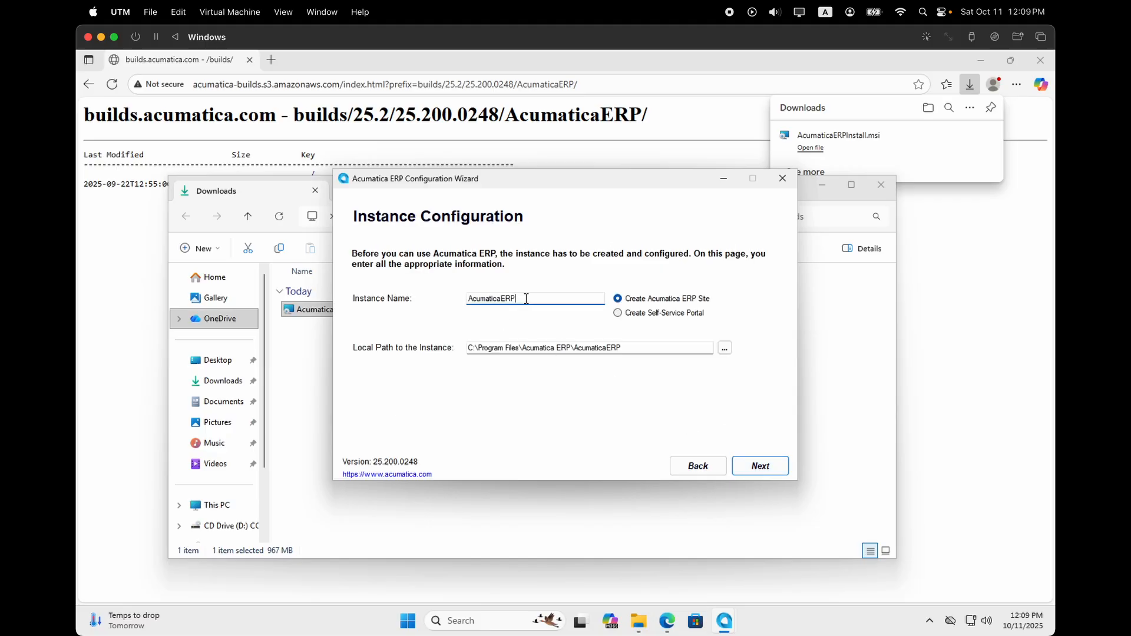
type("2T100Sandbox")
left_click_drag(514, 298, 465, 298)
key("BackSpace")
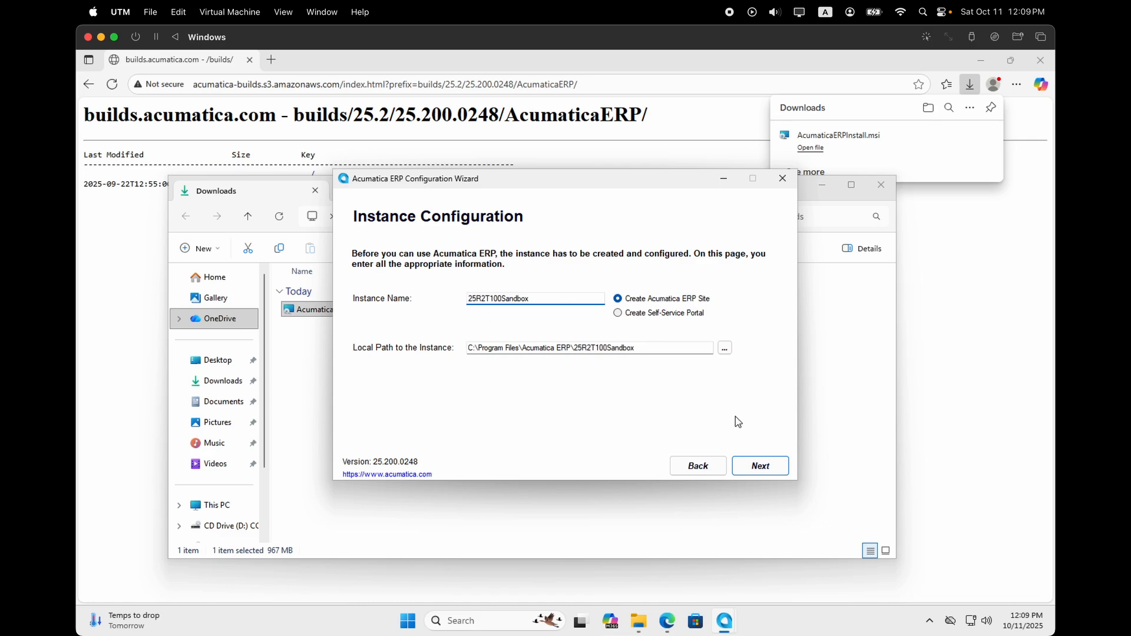
left_click(759, 465)
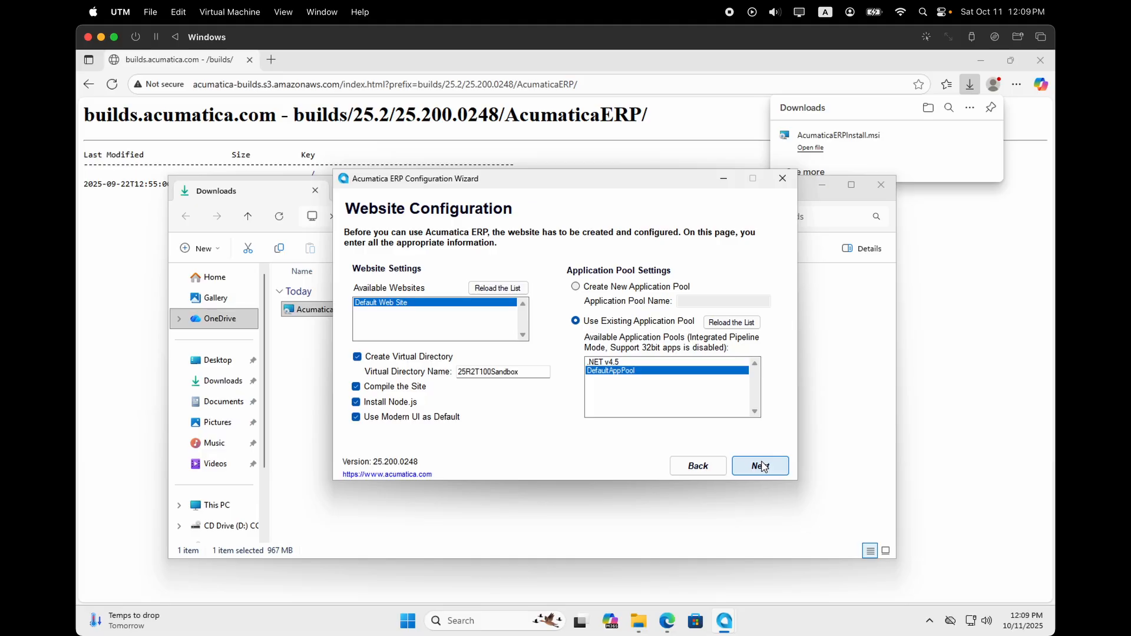
Accept the default website, application pool and automatic RabbitMQ settings, then finish the wizard.
left_click(763, 467)
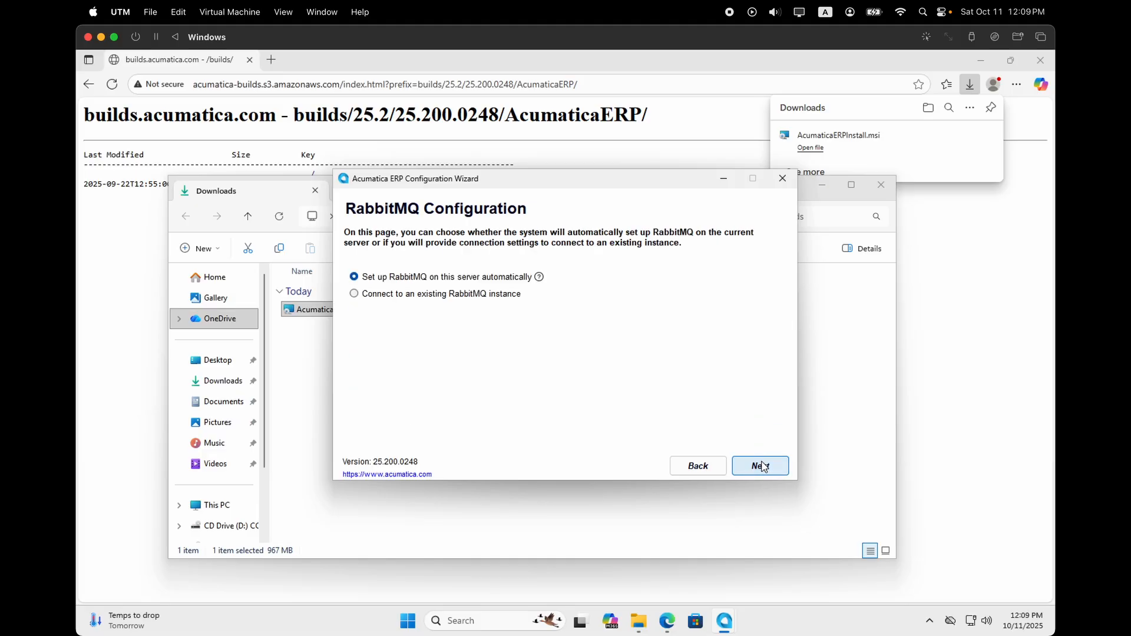
left_click(764, 467)
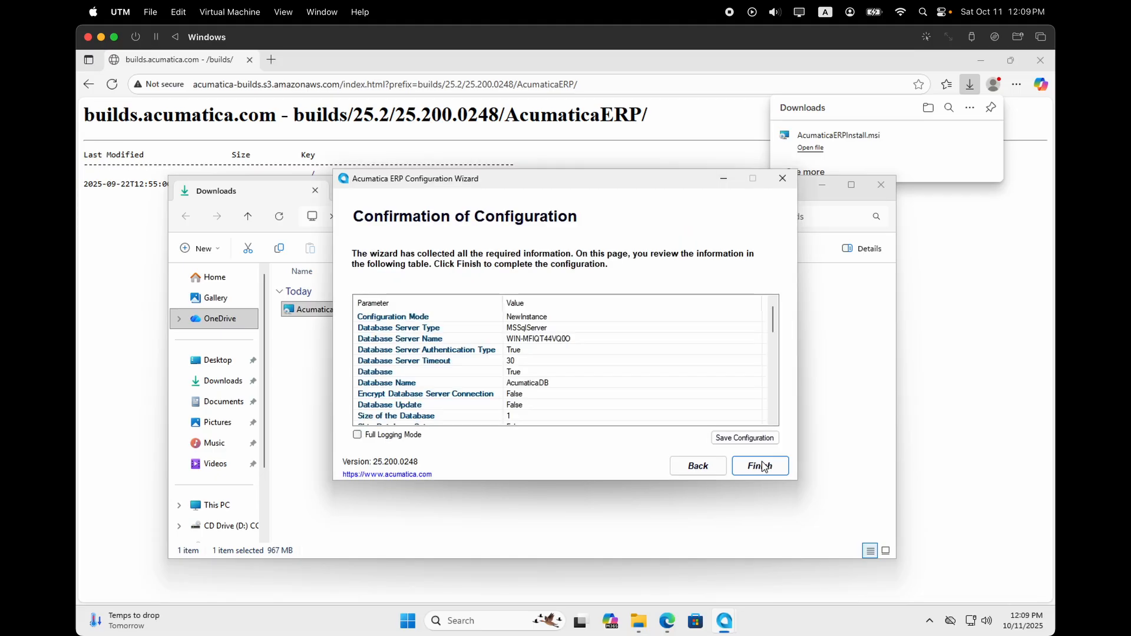
left_click(762, 466)
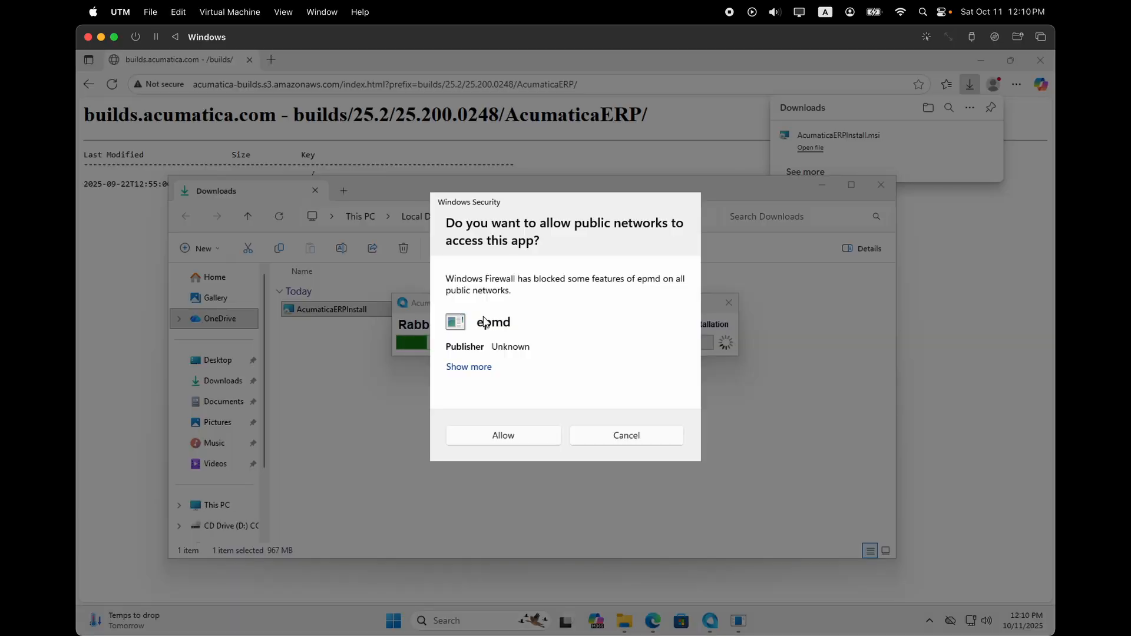
Allow epmd and Erlang through the Windows firewall so the instance installation can finish.
left_click(496, 437)
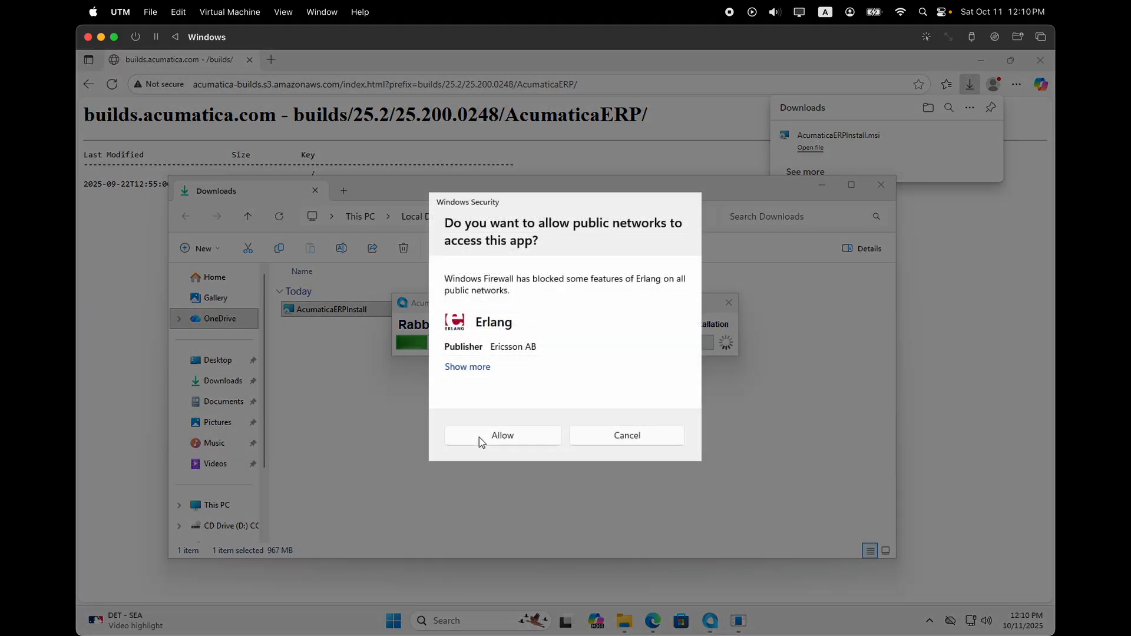
left_click(479, 436)
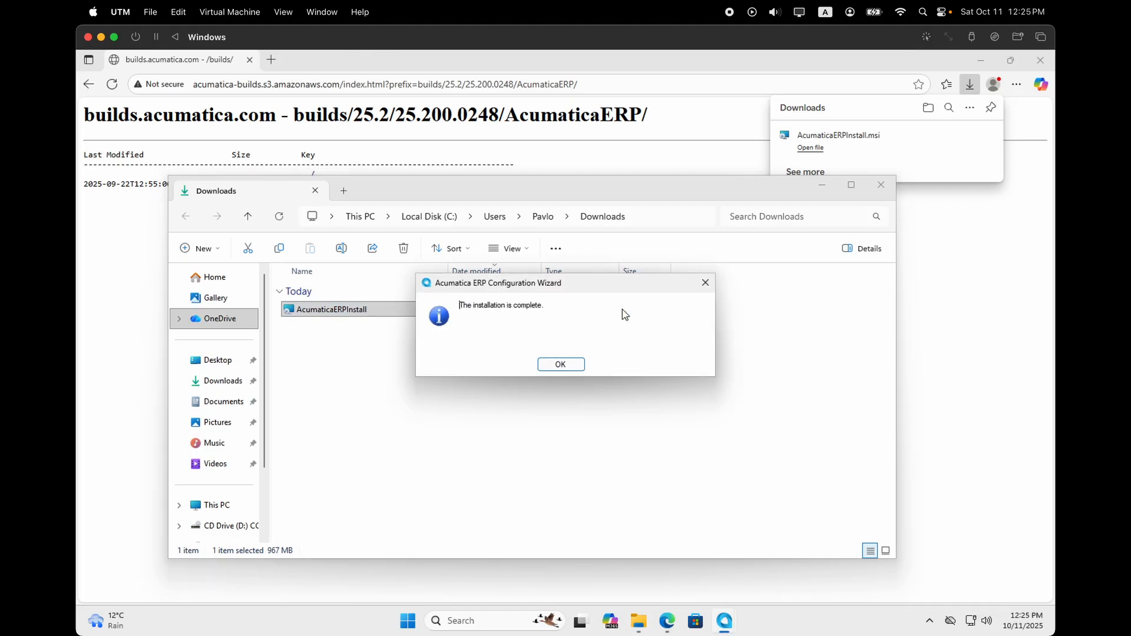
Dismiss the completion message and launch the 25R2T100Sandbox site from Application Maintenance.
left_click(570, 369)
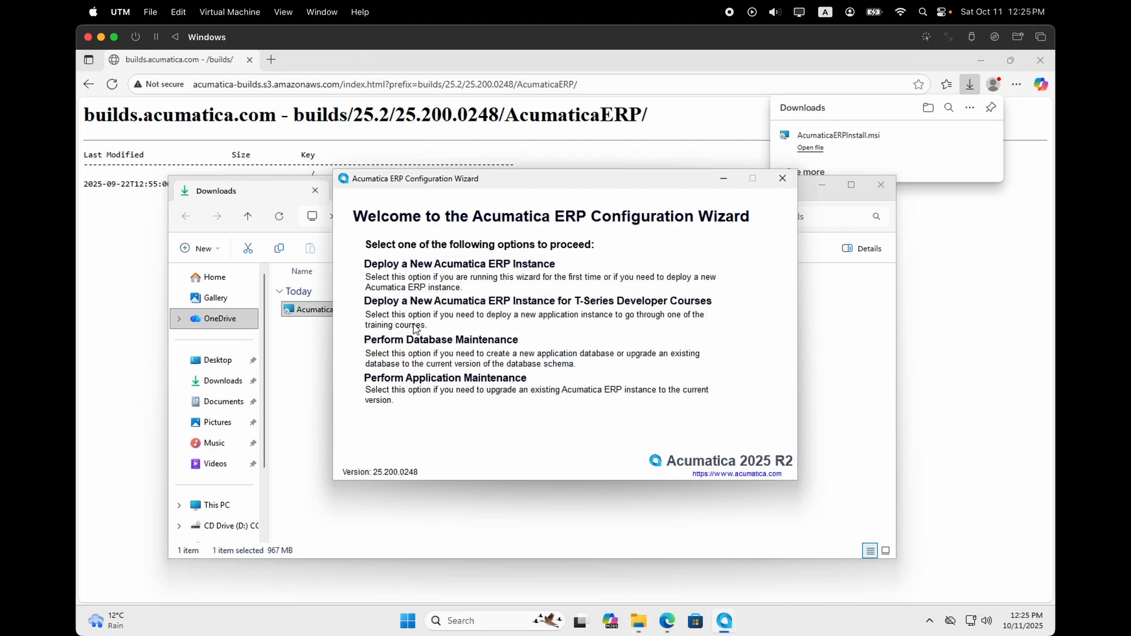
left_click(449, 377)
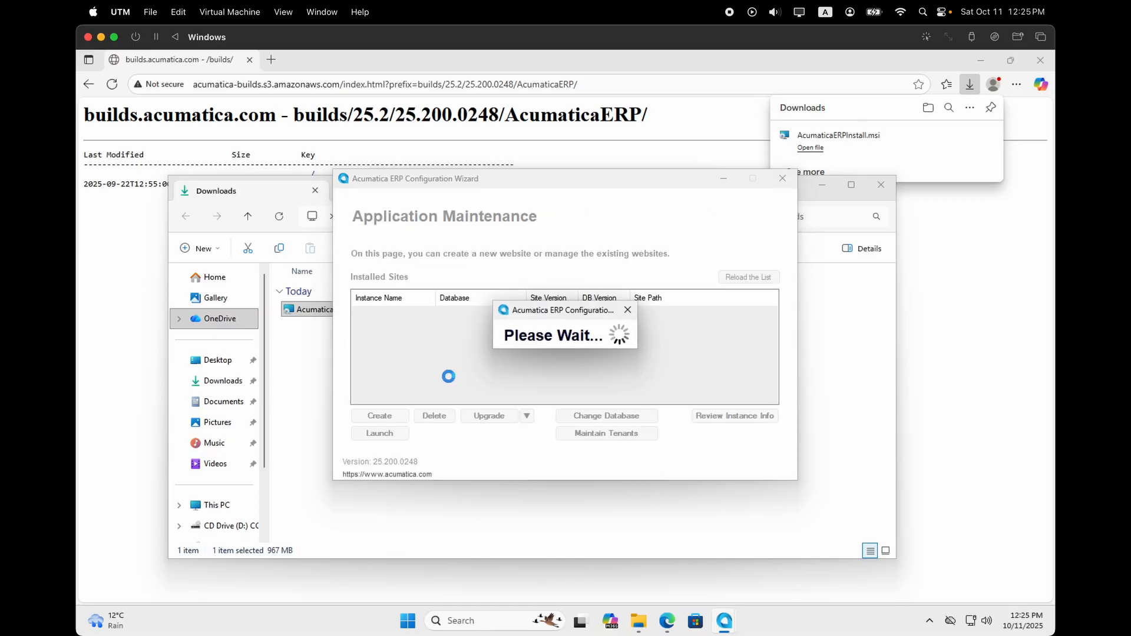
left_click(542, 312)
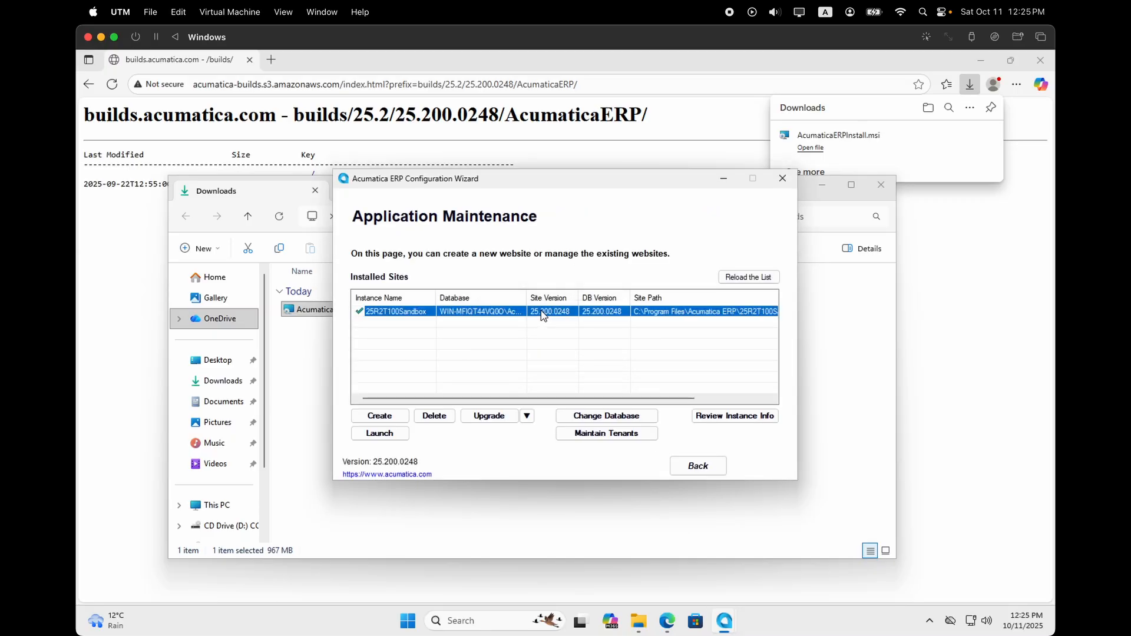
left_click(384, 437)
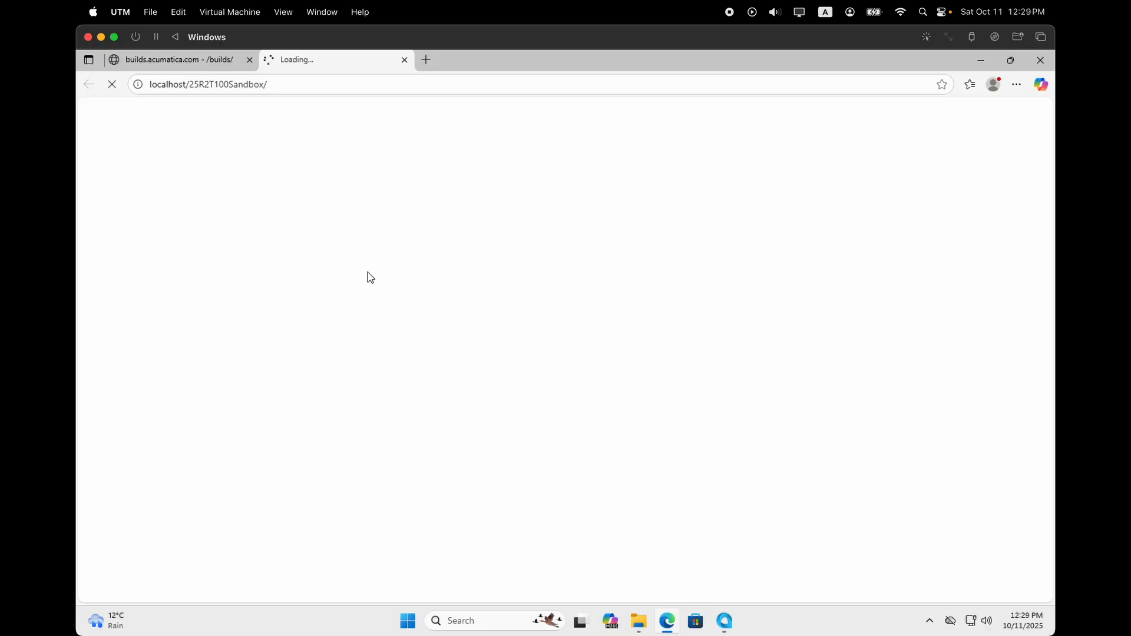
Sign in with the admin username and its current password.
type("admin")
key("Tab")
type("1")
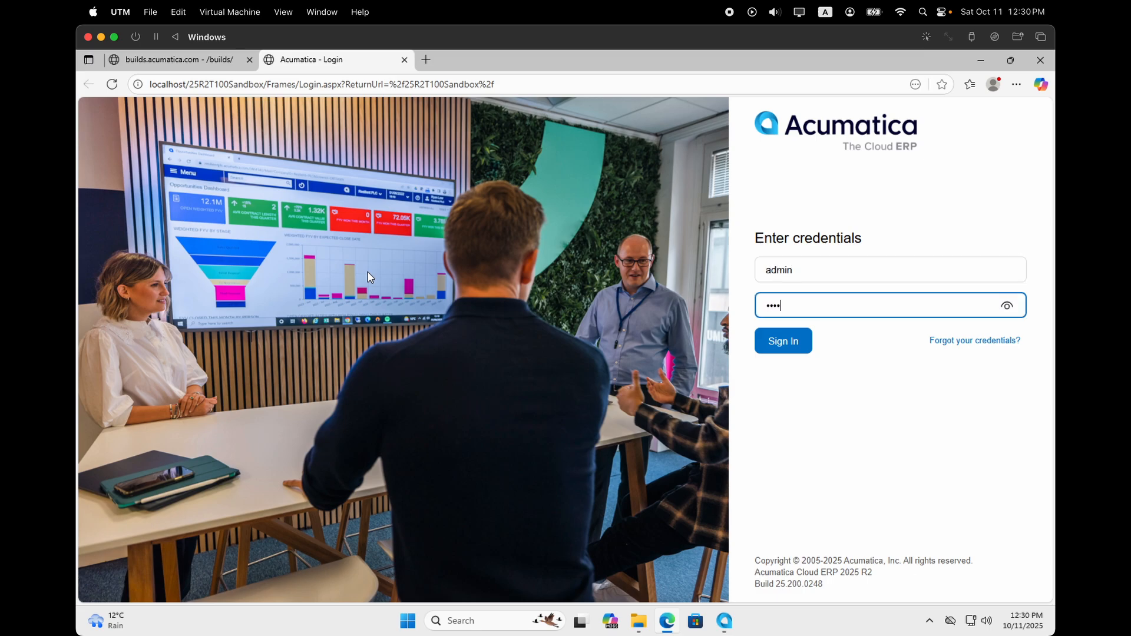
left_click(1008, 308)
left_click(802, 341)
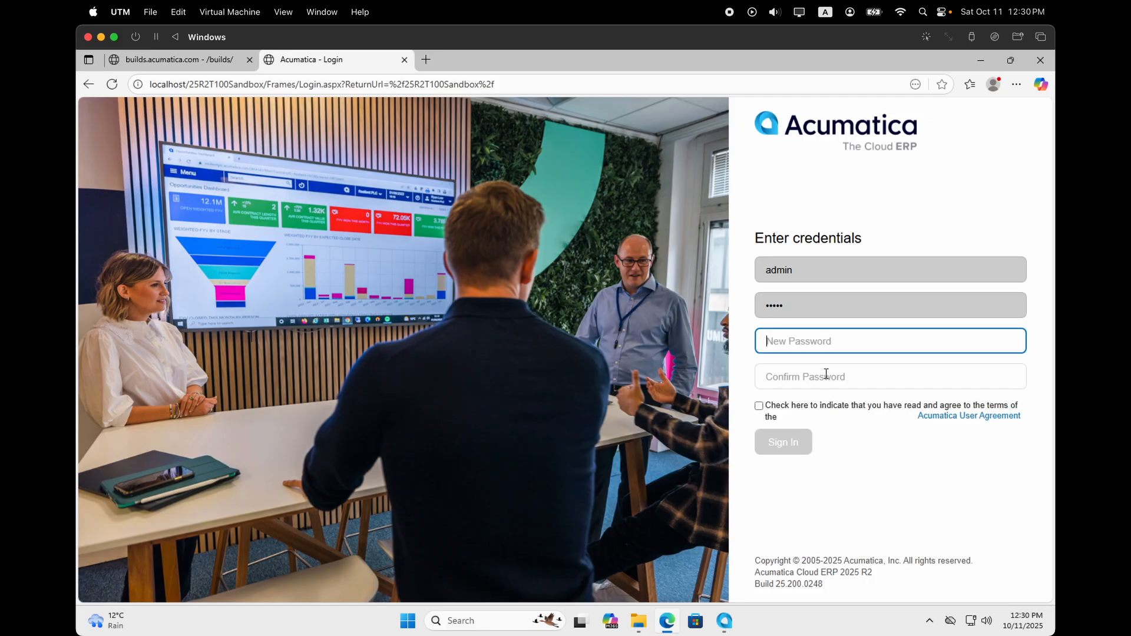
Enter and confirm a new password, accept the User Agreement, and sign in.
type("1")
left_click(1006, 341)
left_click(864, 371)
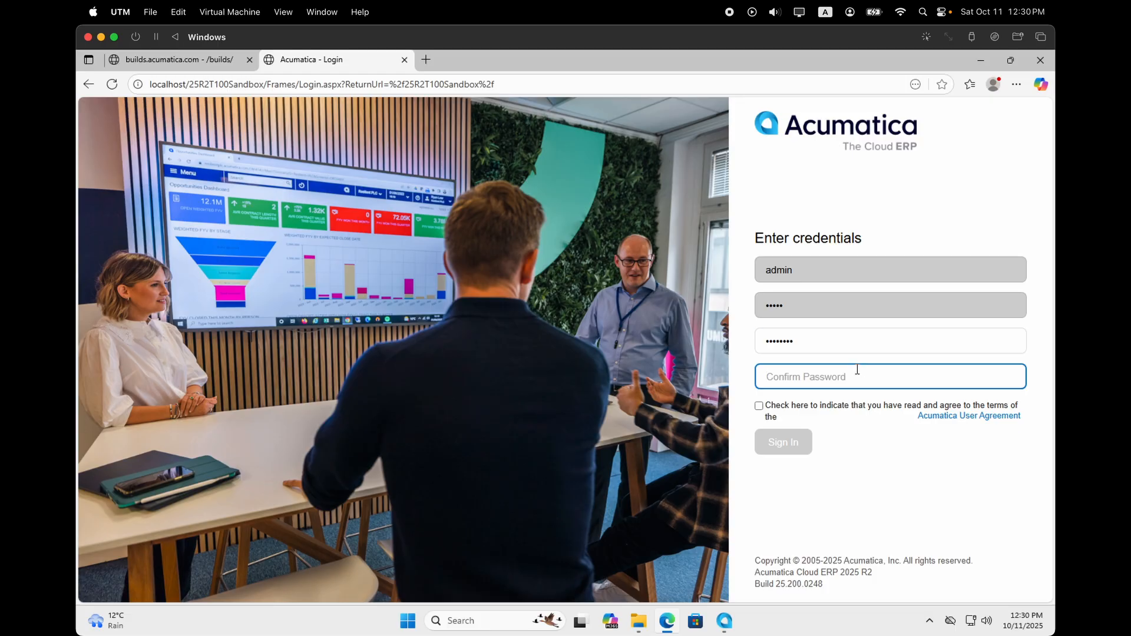
type("Tes")
left_click(1007, 377)
left_click(758, 405)
left_click(794, 446)
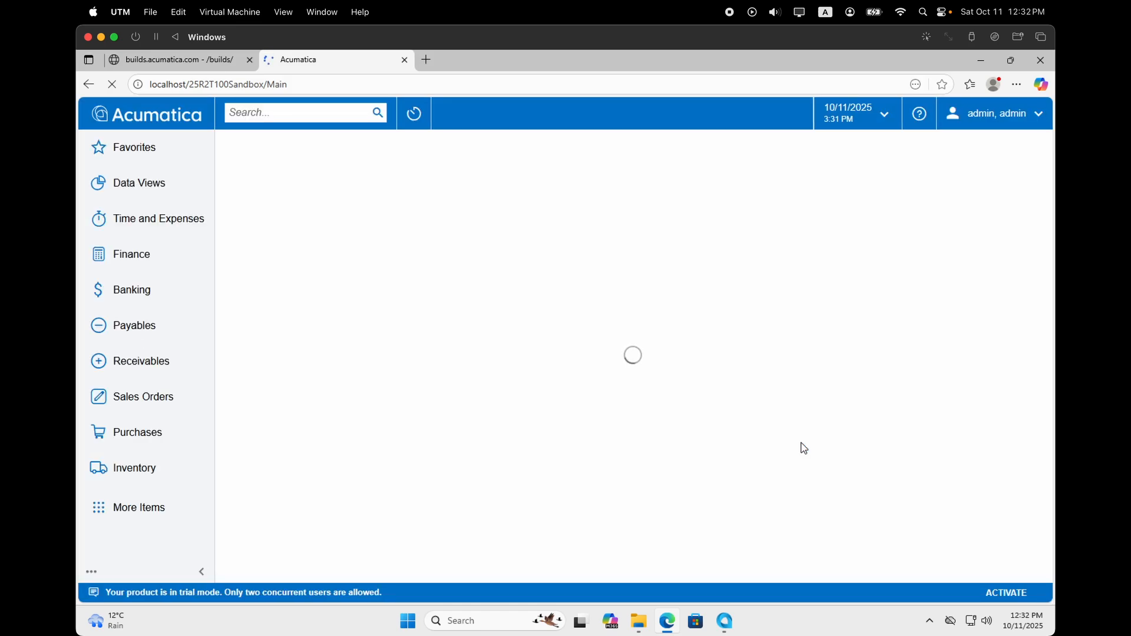
Open the first sales order from the Sales Orders list.
left_click(143, 396)
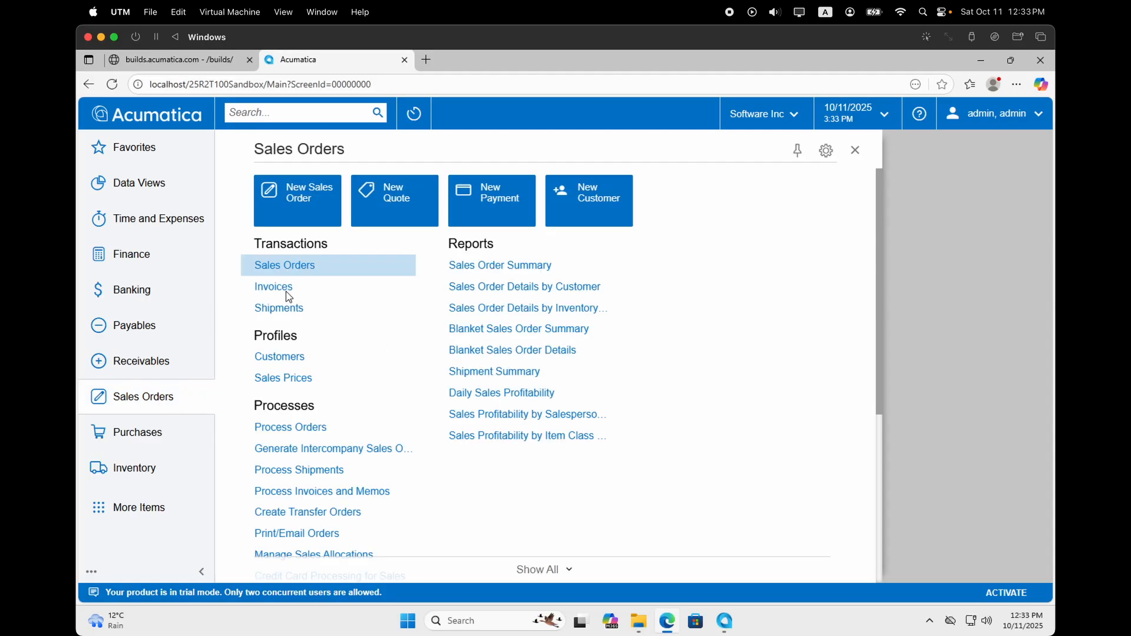
left_click(287, 266)
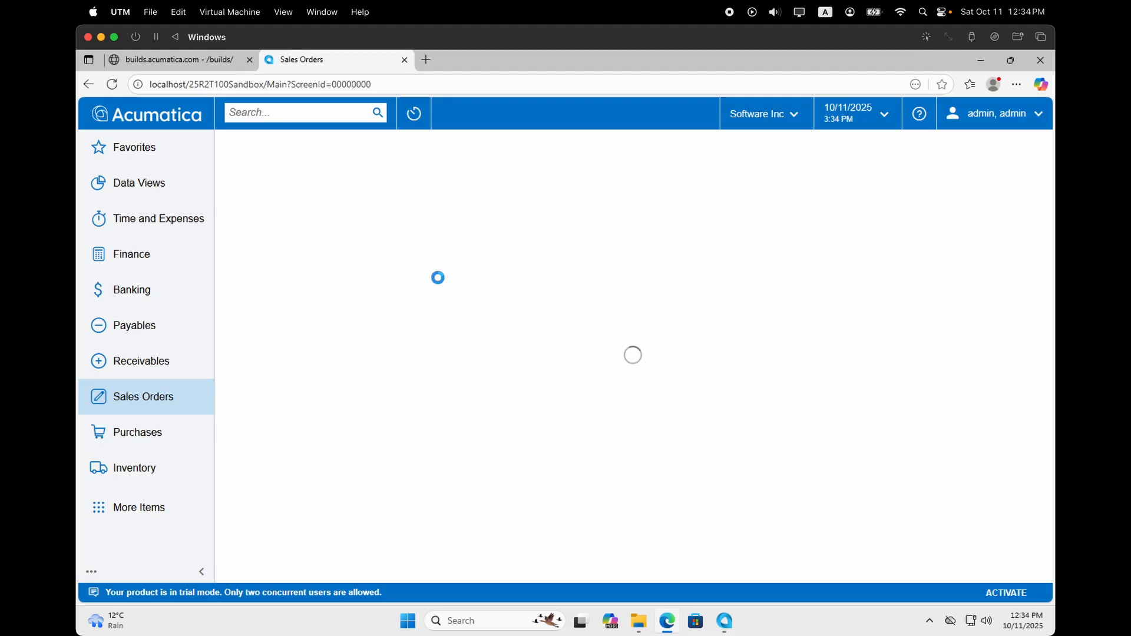
left_click(362, 262)
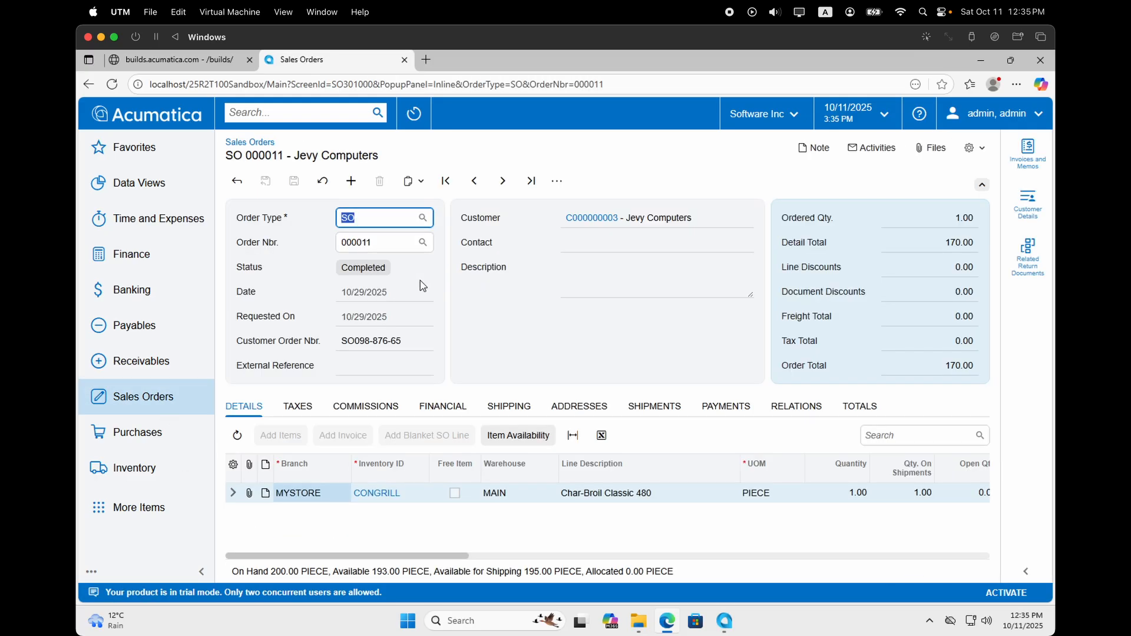
Try opening the CONGRILL item, then open a customer record from Receivables > Customers.
left_click(388, 491)
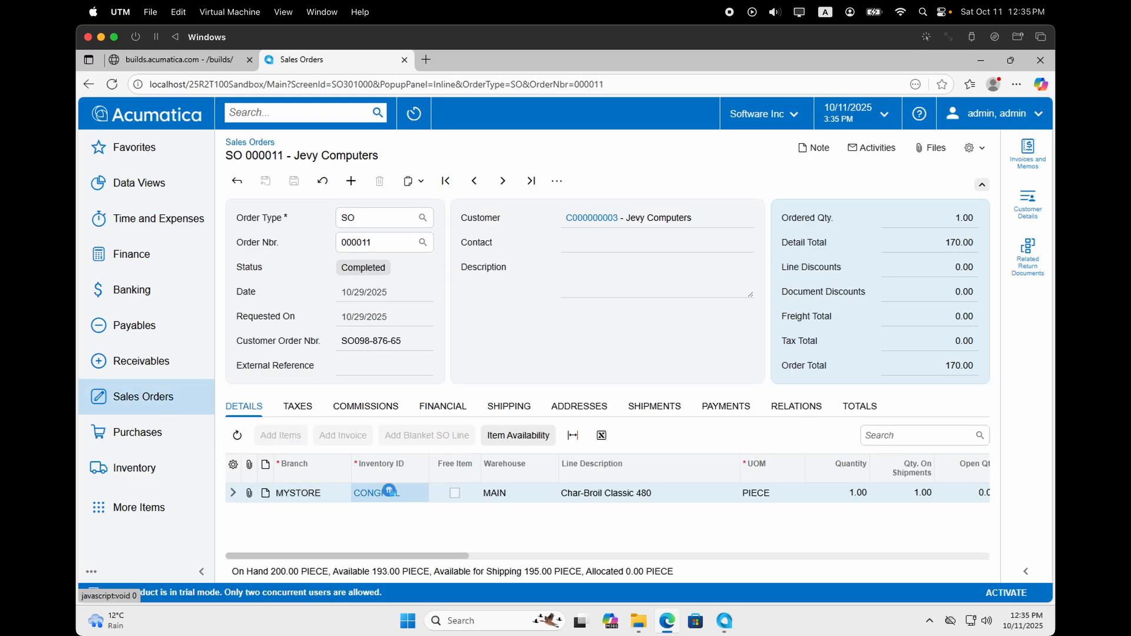
left_click(850, 84)
left_click(765, 146)
left_click(919, 200)
left_click(387, 493)
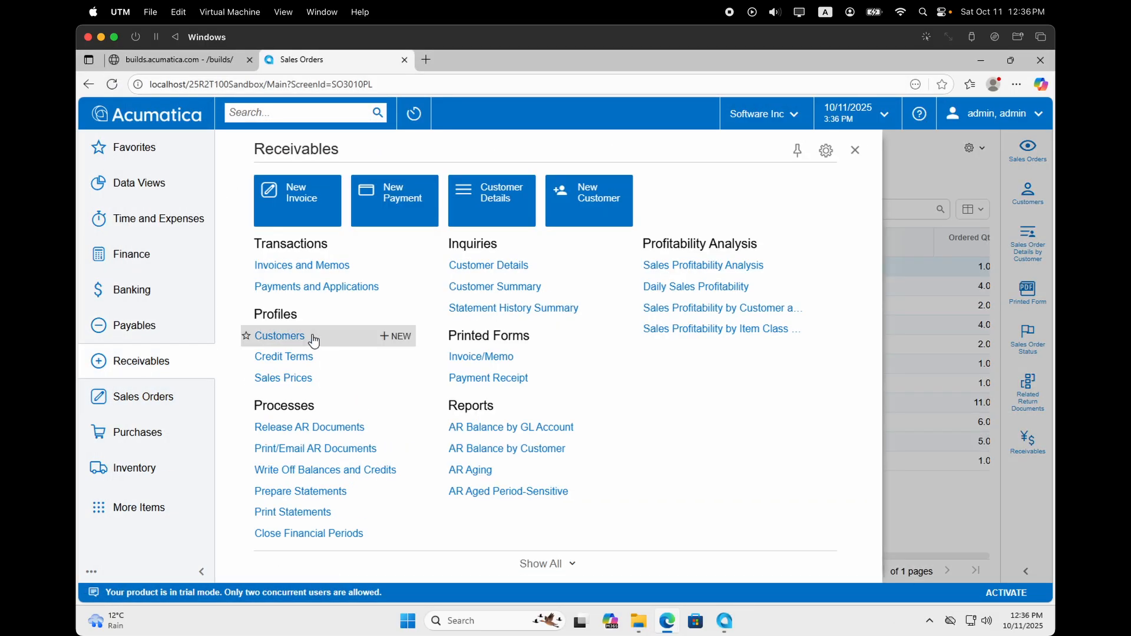
left_click(313, 333)
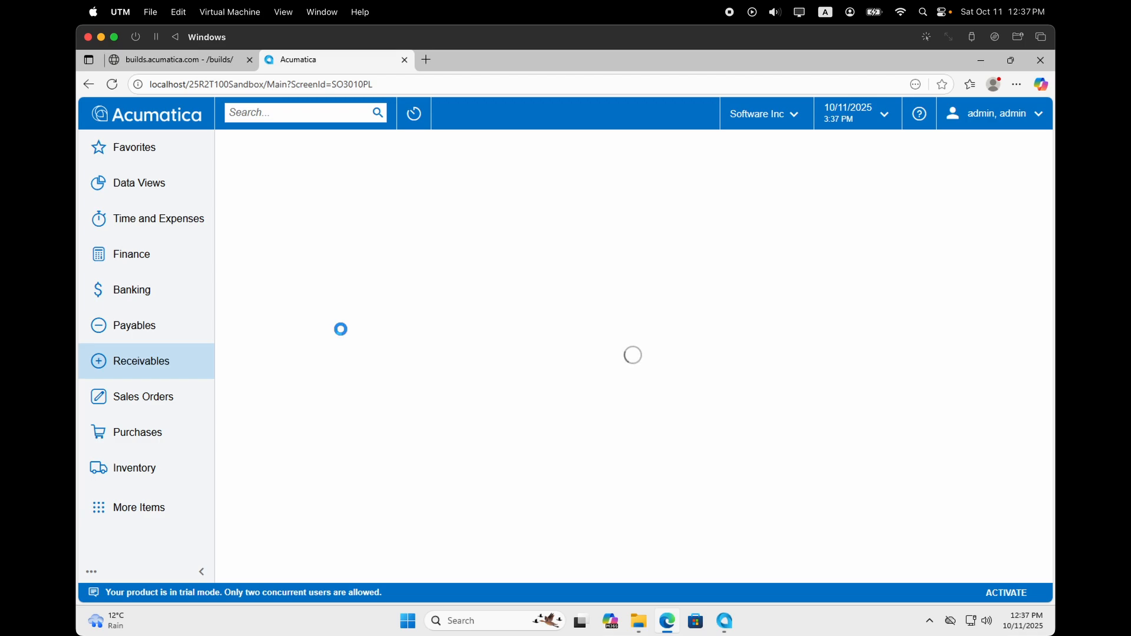
left_click(462, 305)
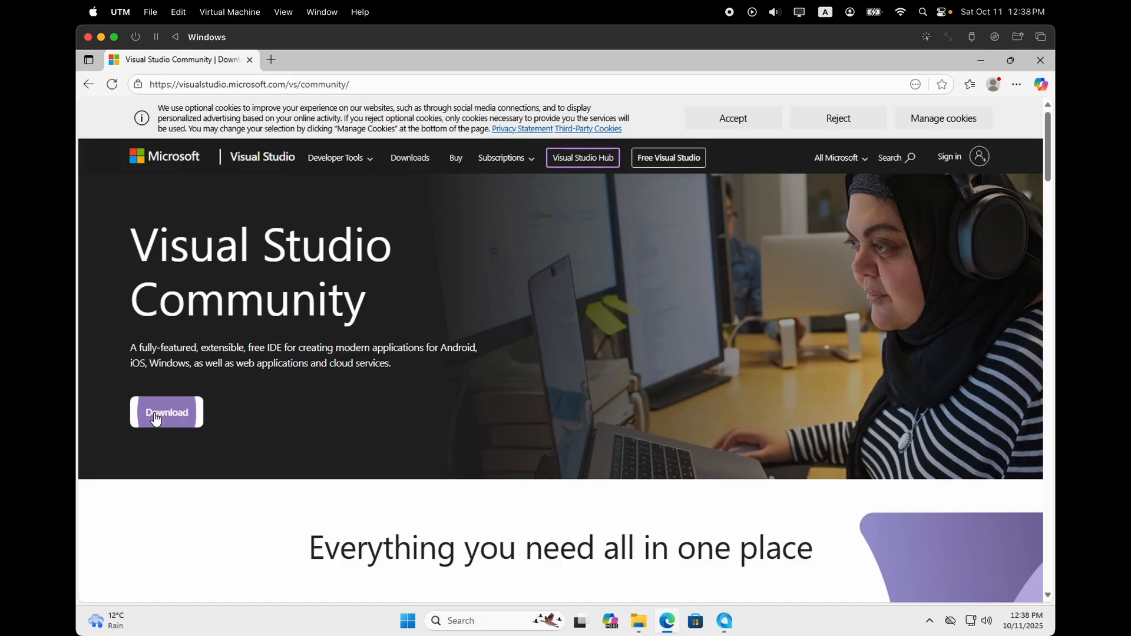
Download VisualStudioSetup for Visual Studio Community and run it from the downloads folder.
left_click(184, 416)
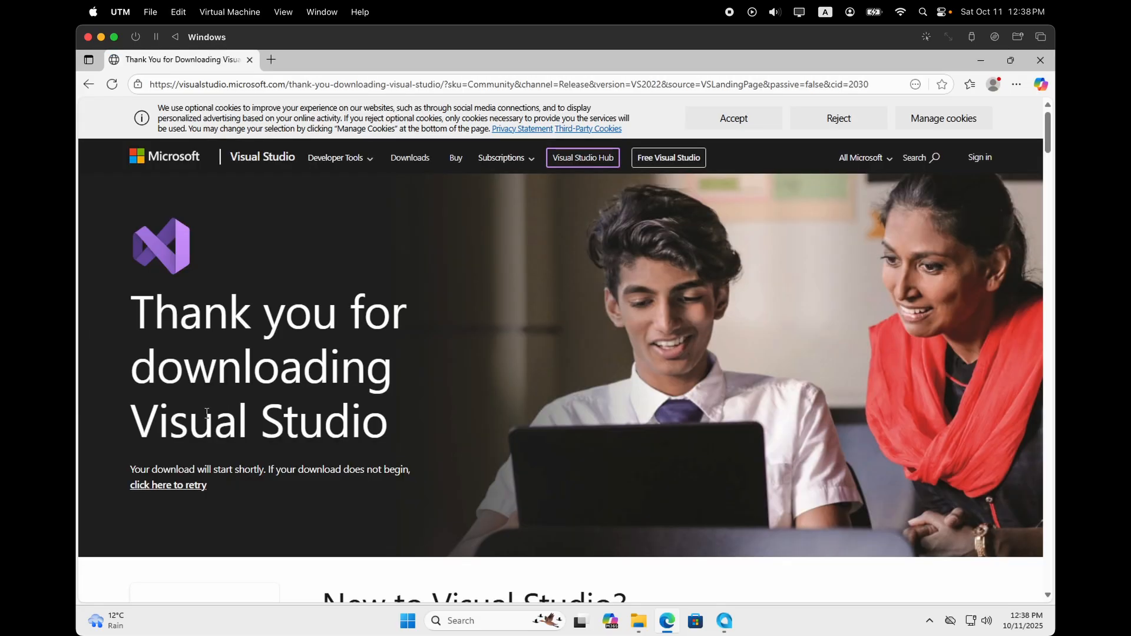
scroll(511, 395, "down", 15)
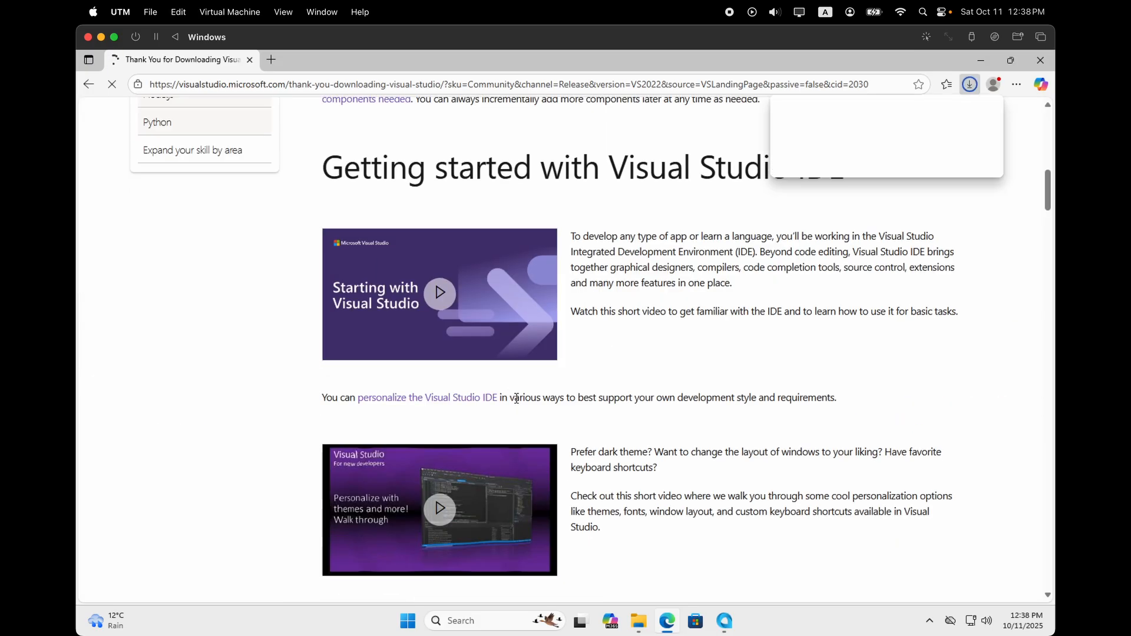
scroll(516, 399, "down", 10)
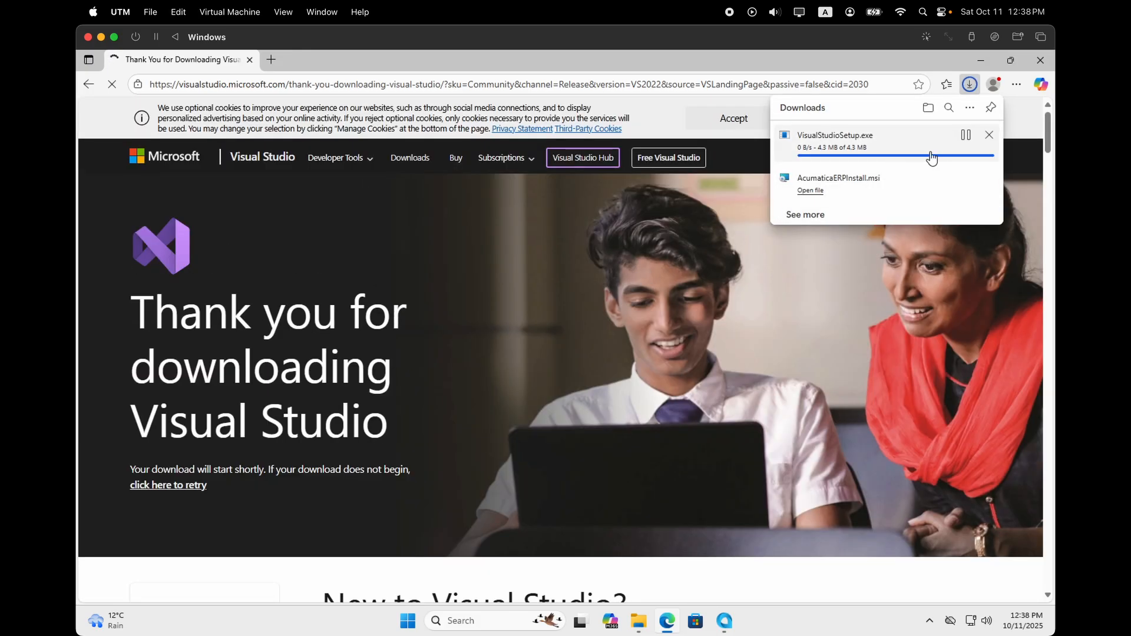
left_click(967, 140)
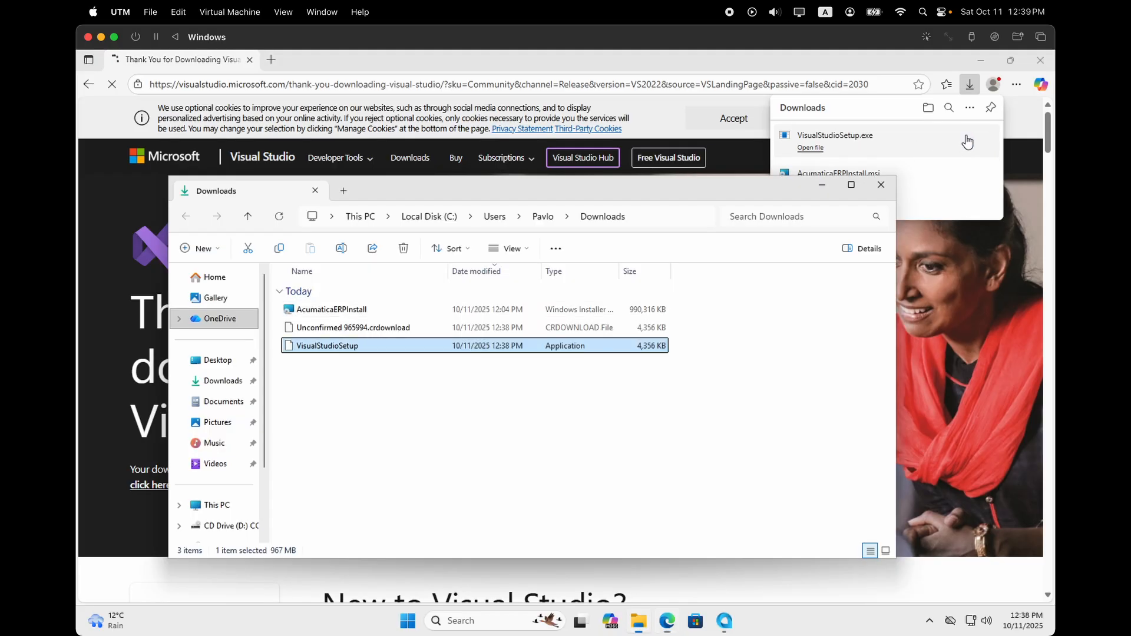
double_click(351, 346)
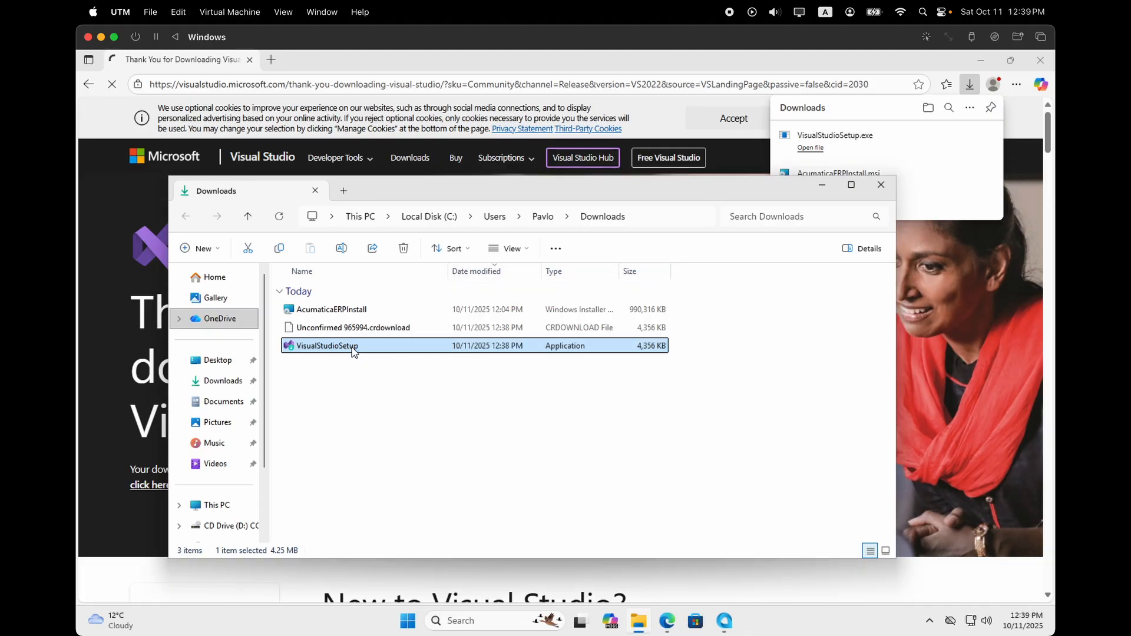
left_click(697, 400)
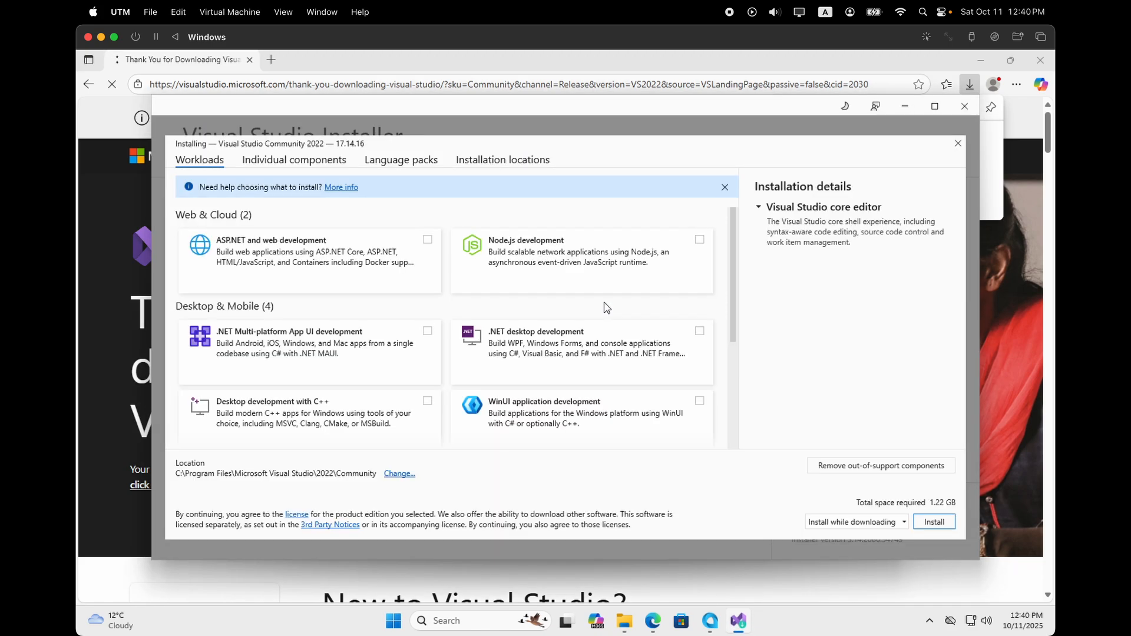
Install Visual Studio Community 2022 17.14.16 with the ASP.NET and web development workload.
left_click(427, 239)
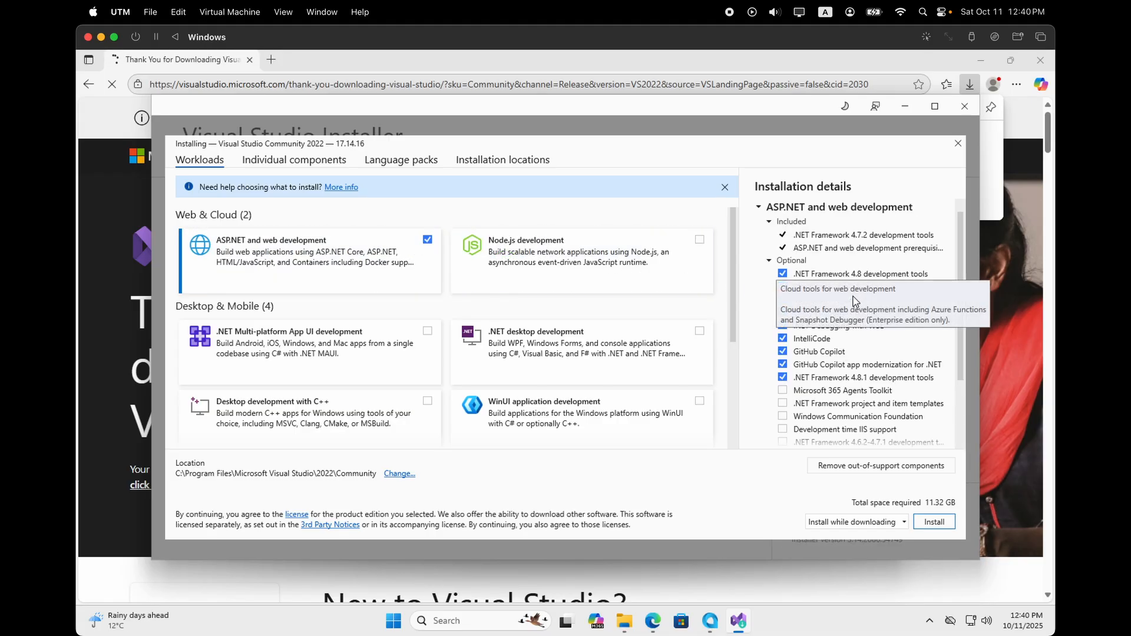
left_click(937, 526)
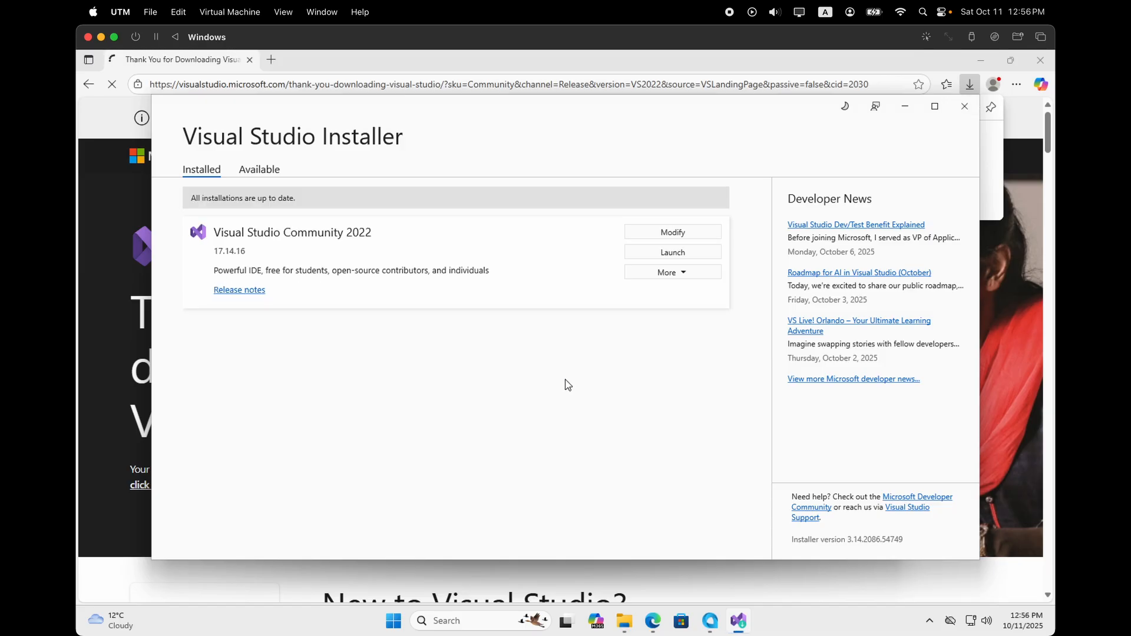
Close the installer, Downloads folder and Edge, then skip Visual Studio sign-in and close its start window.
left_click(964, 106)
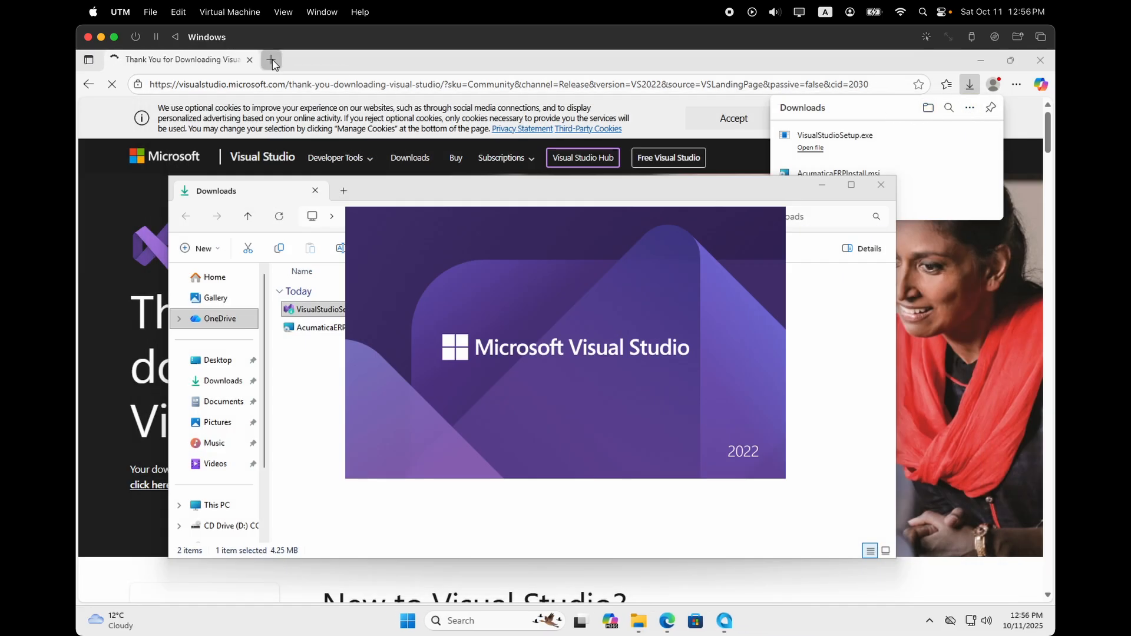
left_click(887, 184)
left_click(250, 60)
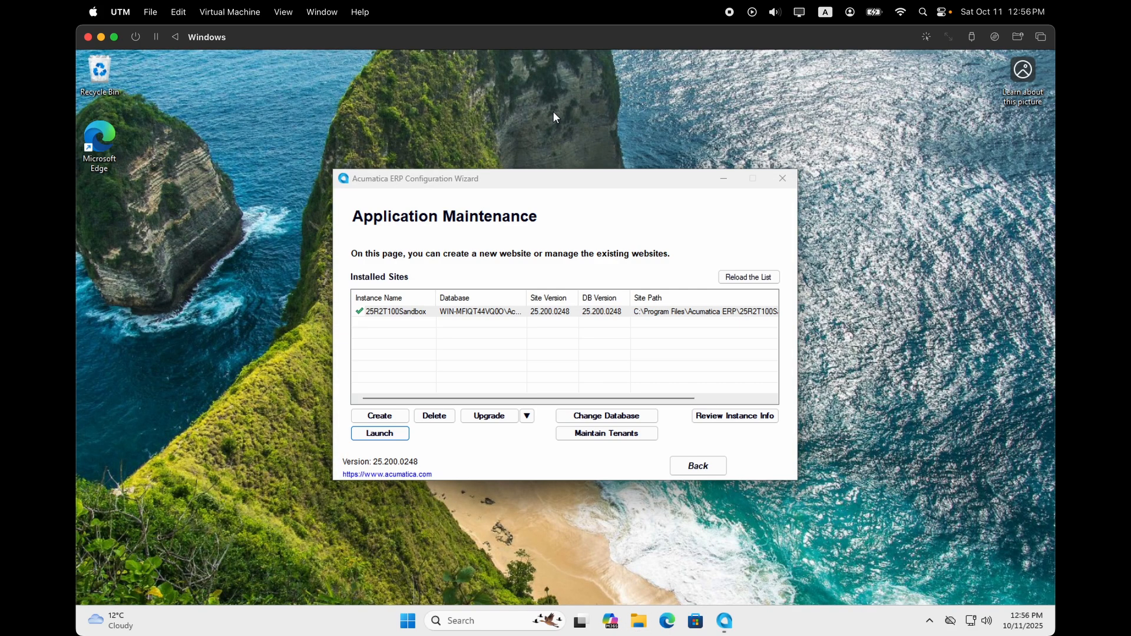
left_click(739, 618)
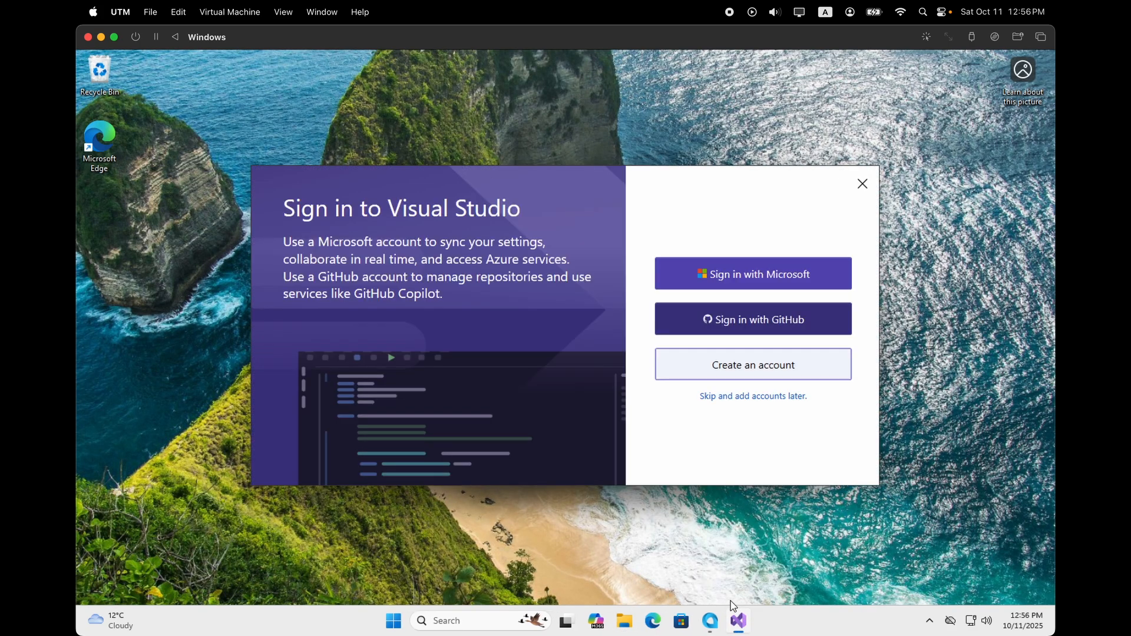
left_click(748, 394)
left_click(739, 433)
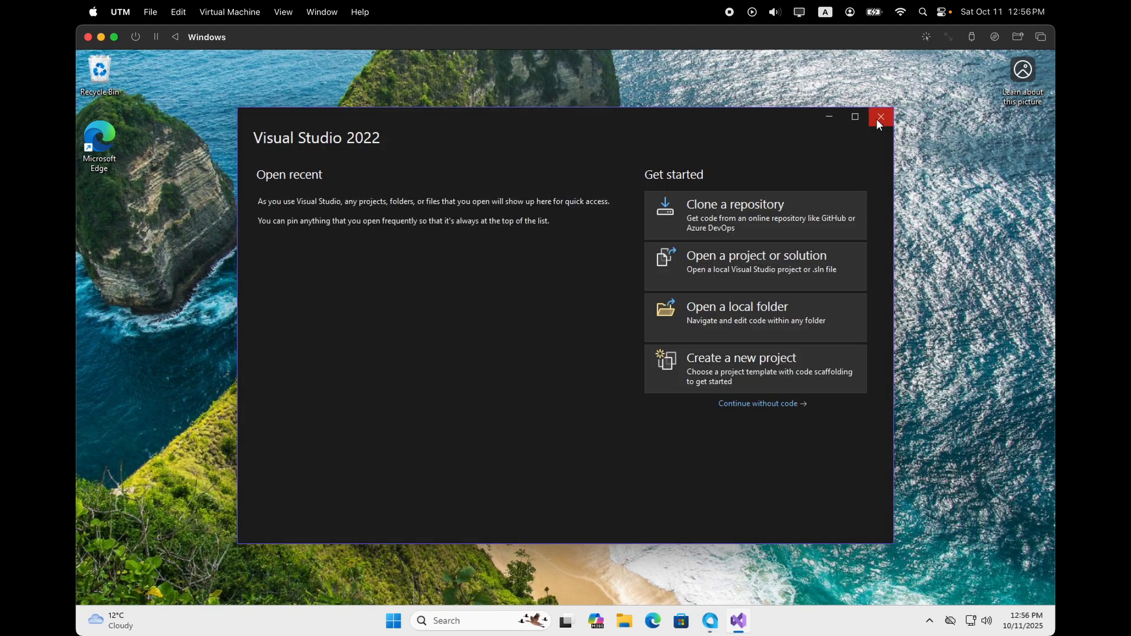
left_click(879, 119)
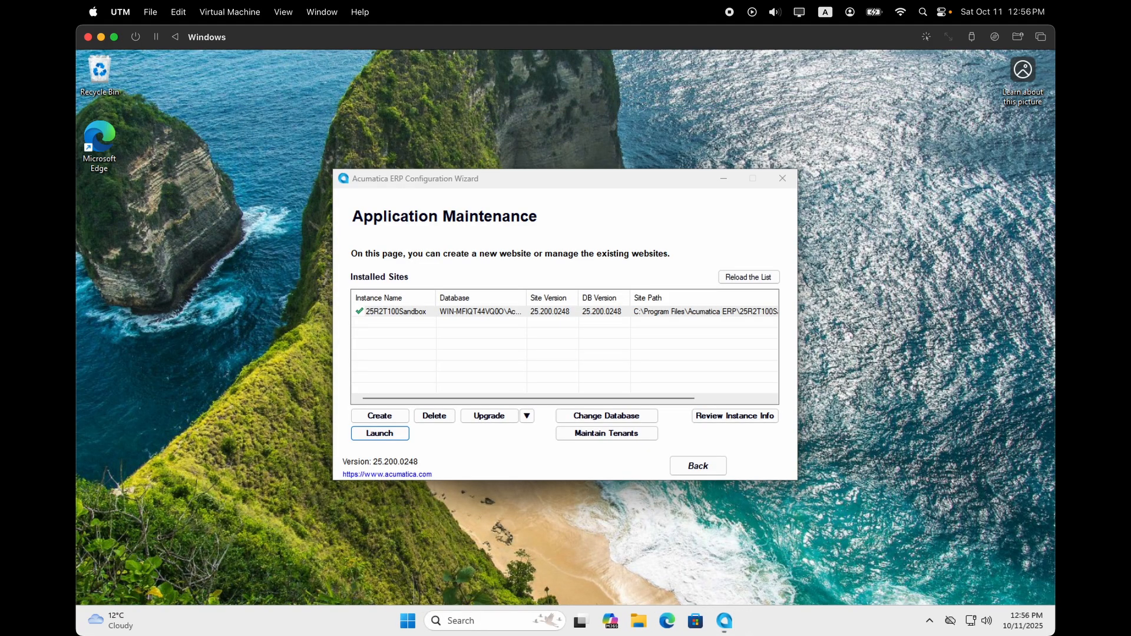
Search 'visual' and run Visual Studio 2022 as administrator.
left_click(459, 620)
type("visual")
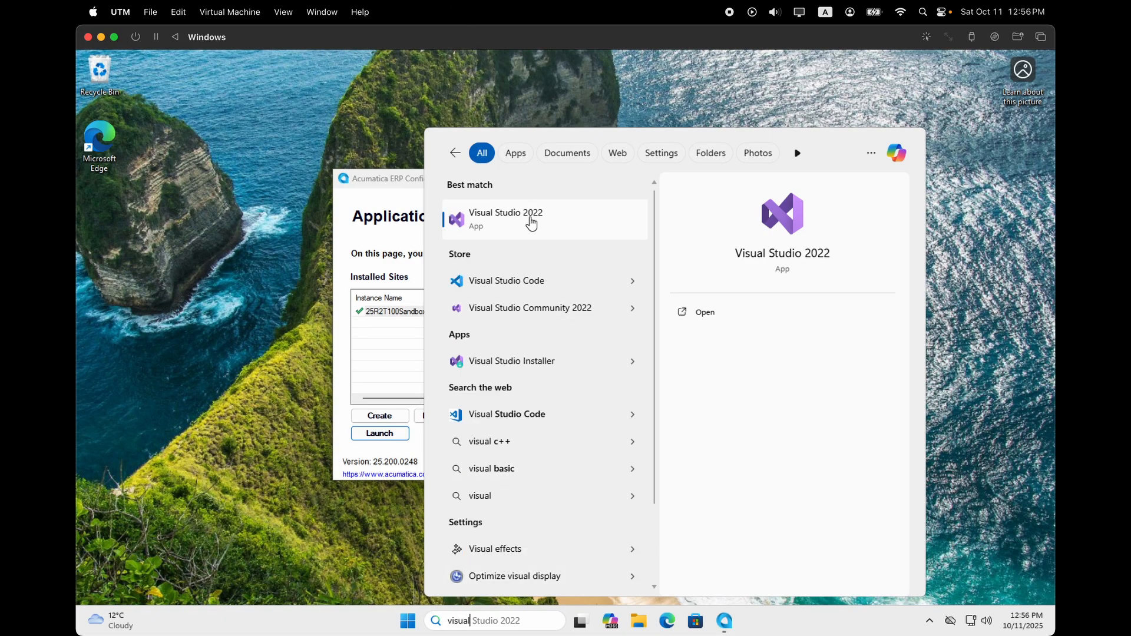
right_click(533, 220)
left_click(592, 242)
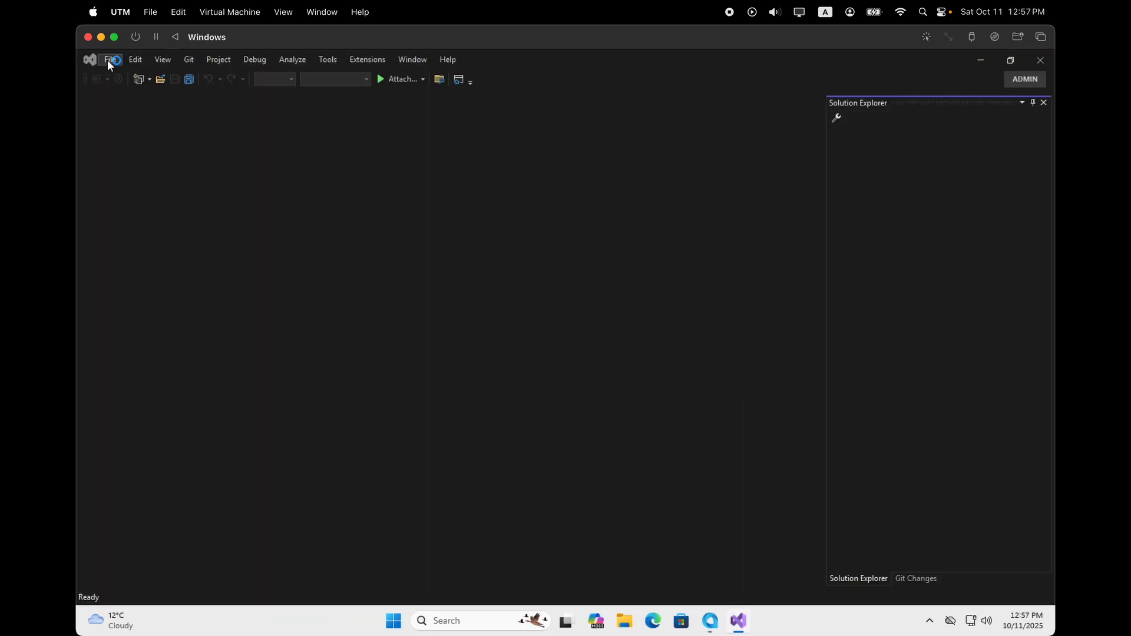
Open the 25R2T100Sandbox web site under Local IIS Default Web Site.
left_click(111, 59)
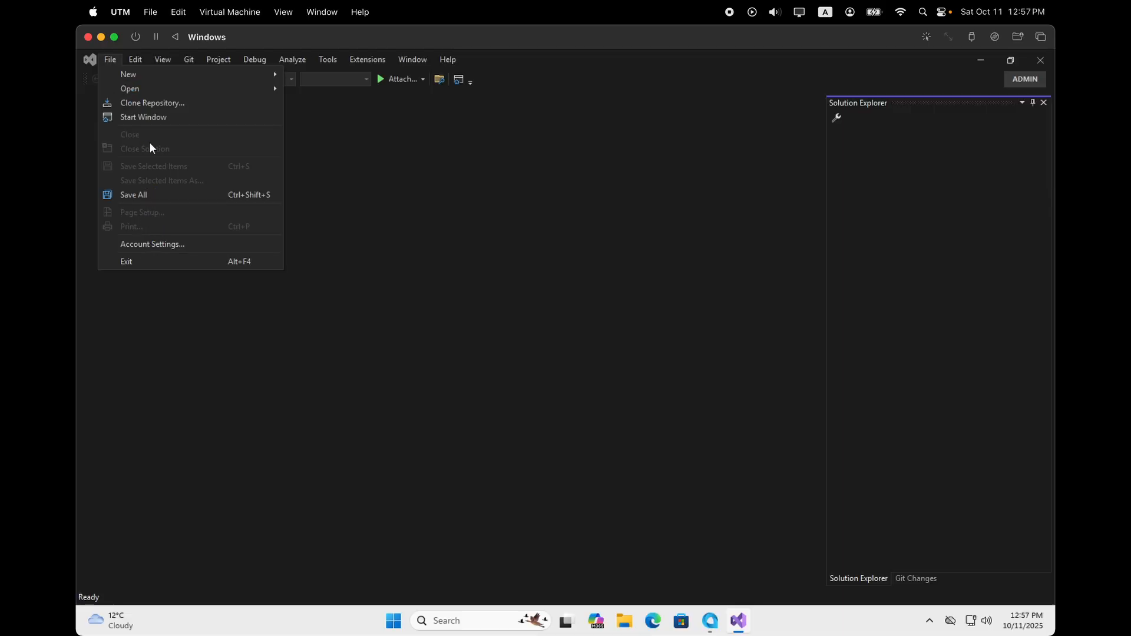
left_click(267, 87)
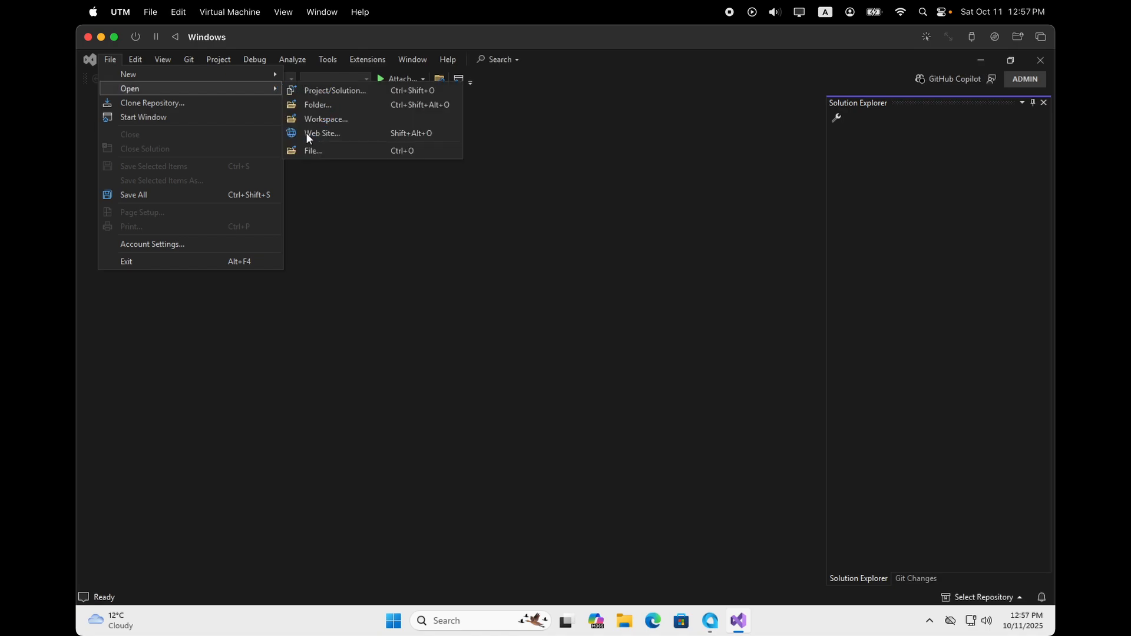
left_click(306, 132)
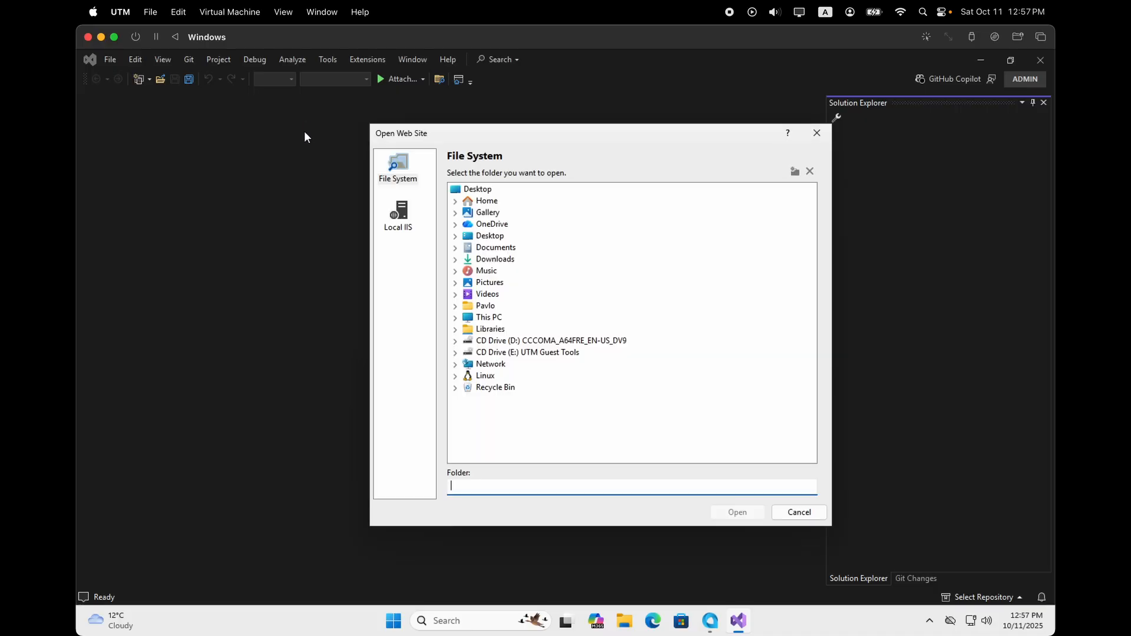
left_click(398, 216)
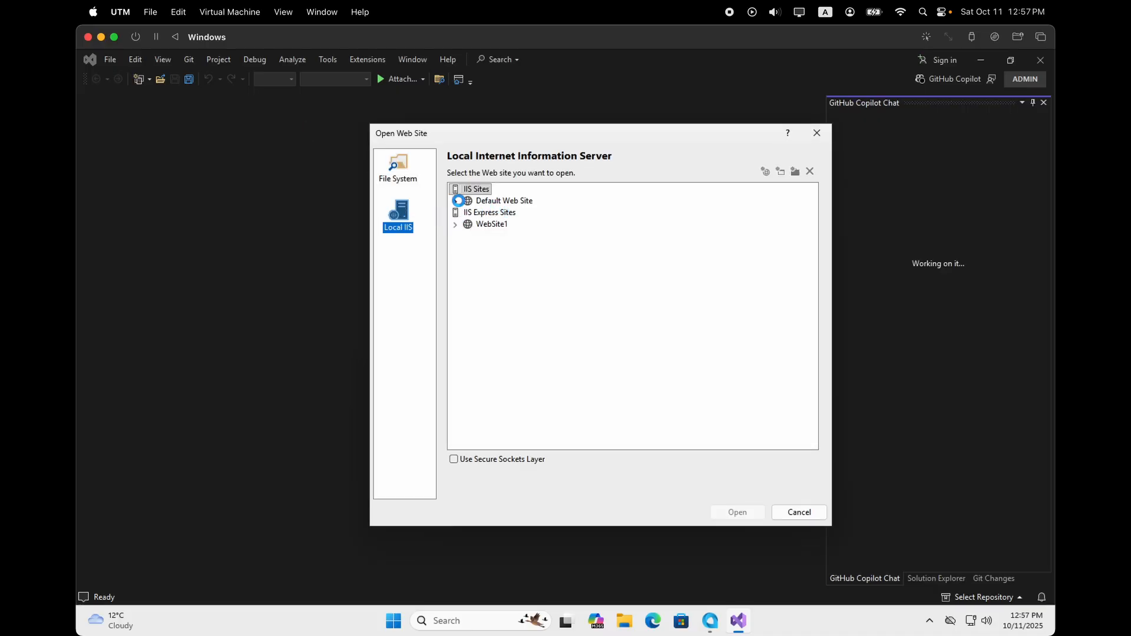
left_click(455, 201)
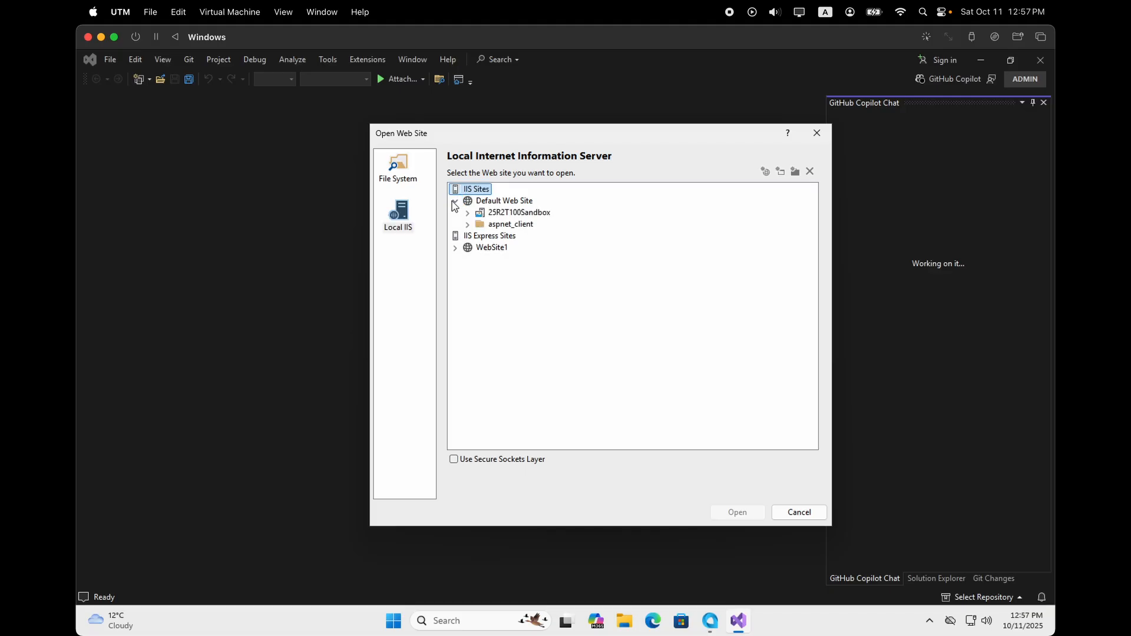
left_click(508, 213)
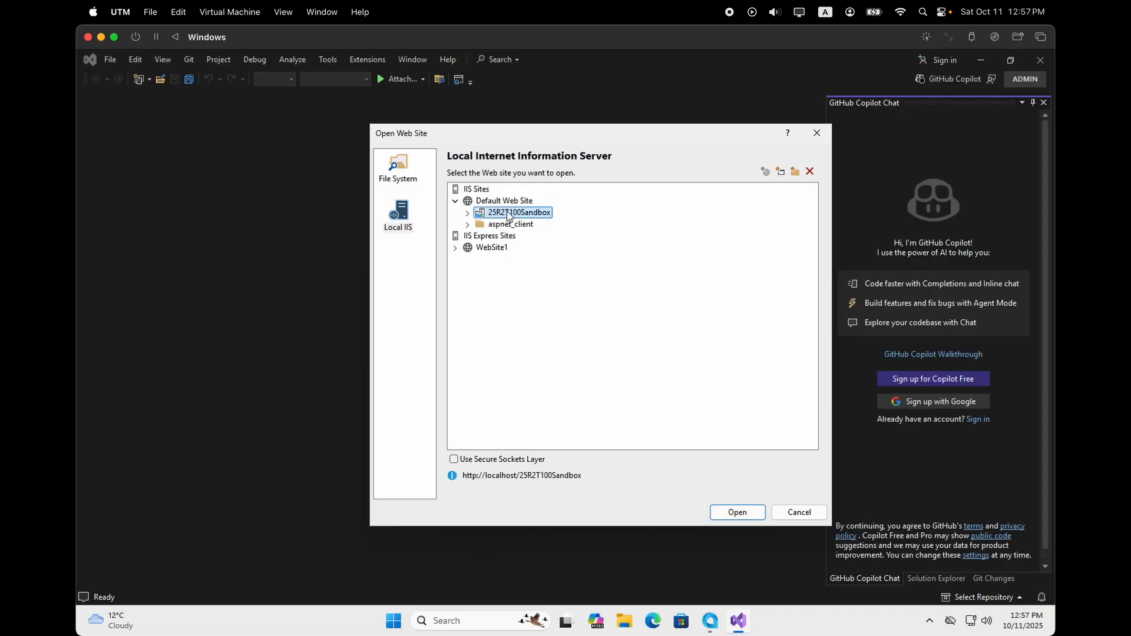
left_click(737, 512)
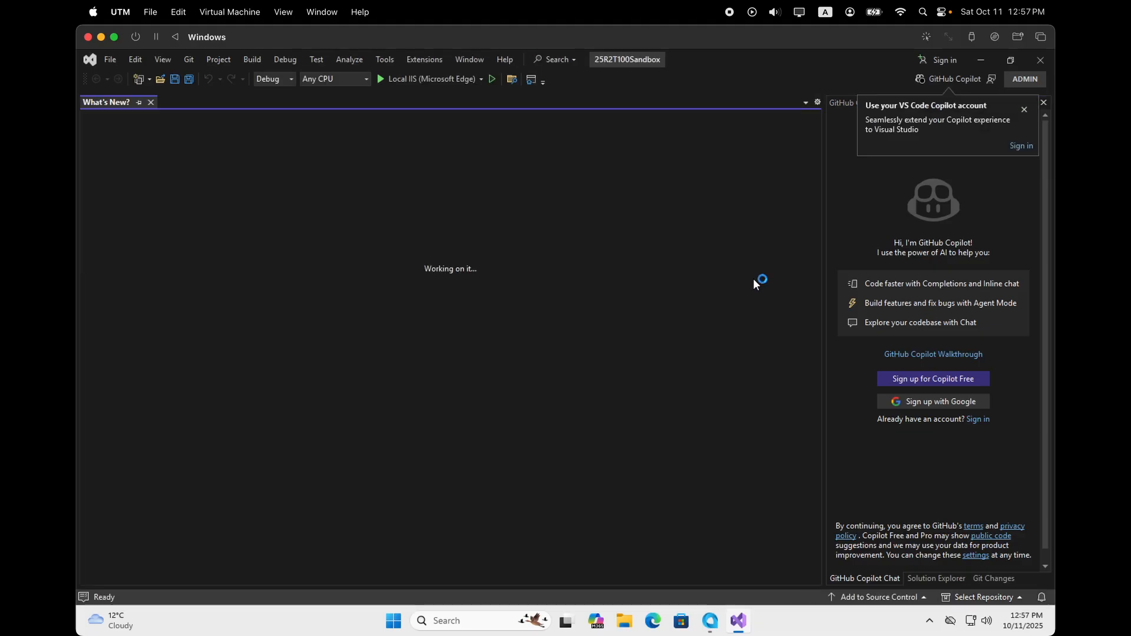
Close the Copilot and What's New panes and open Web.config in the editor.
left_click(1042, 103)
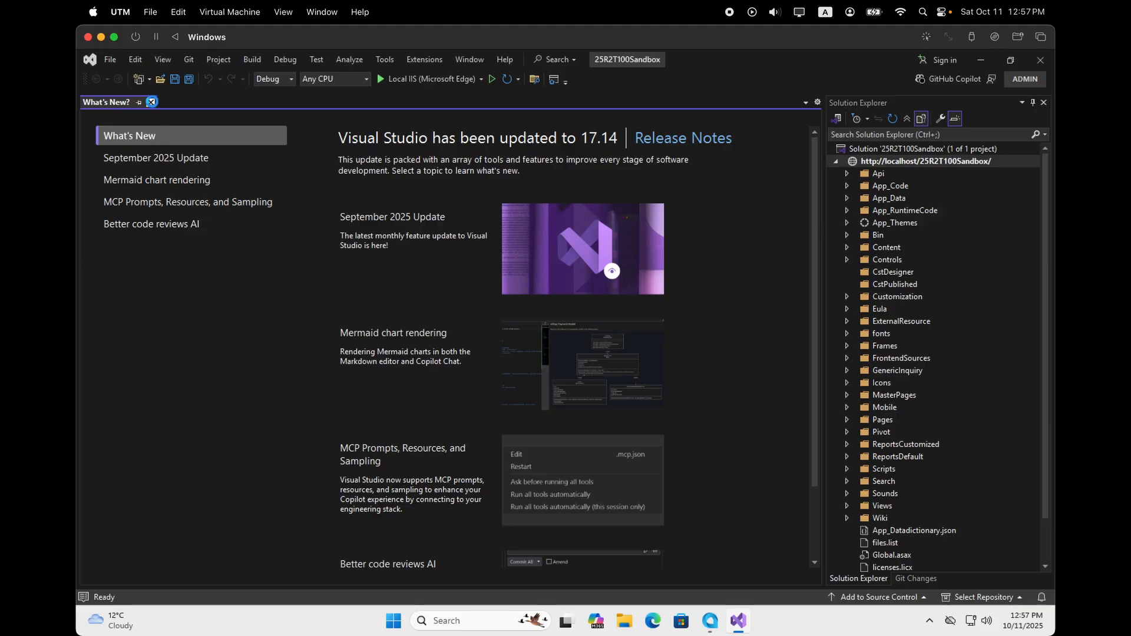
left_click(150, 102)
left_click(847, 210)
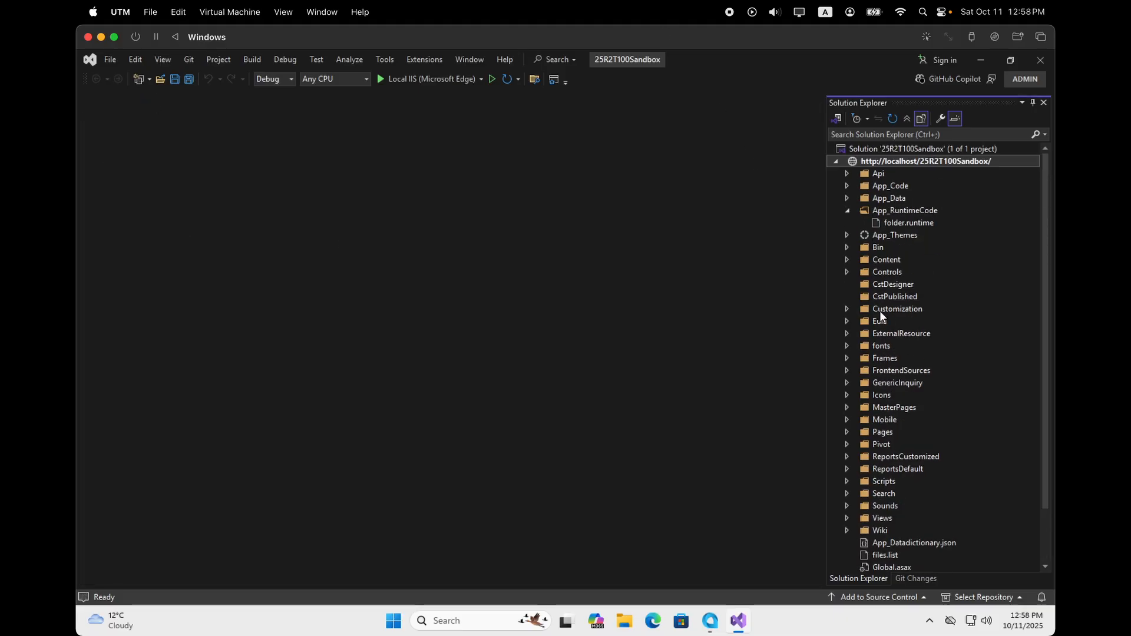
scroll(913, 447, "down", 1)
double_click(902, 563)
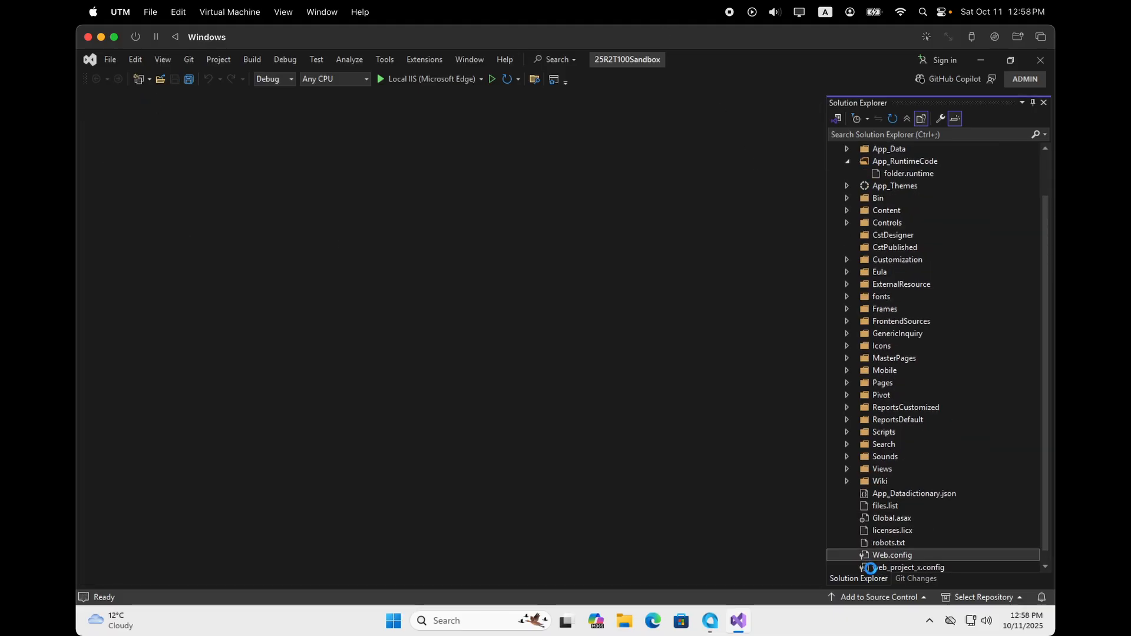